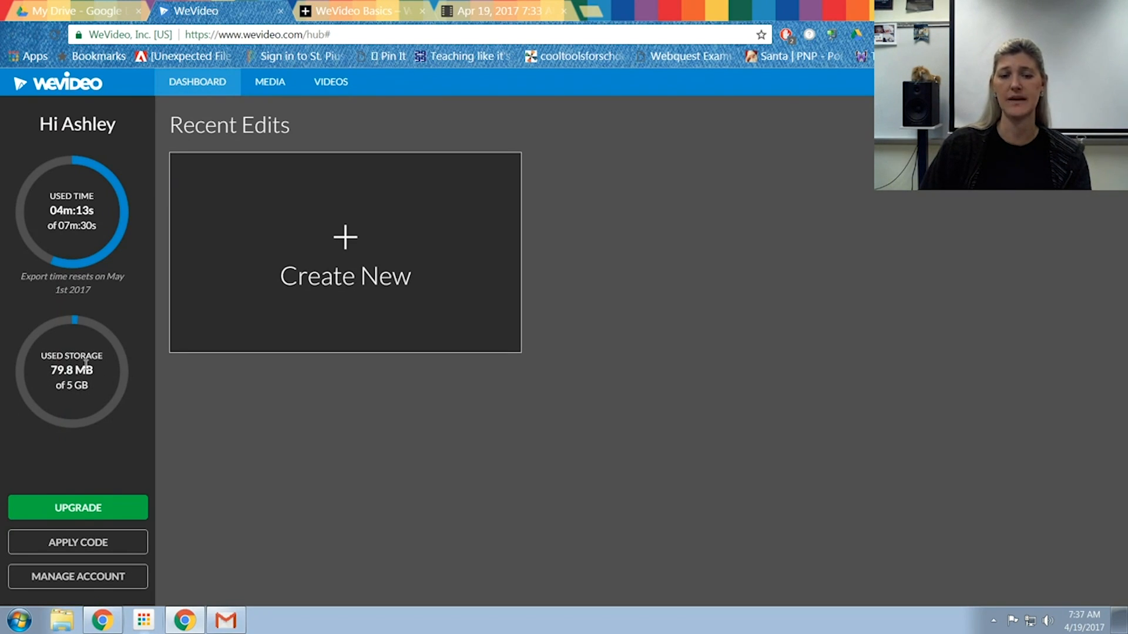
# Step: Create a new video and rename it to the creator's surname followed by "Autobiography"
pyautogui.click(341, 240)
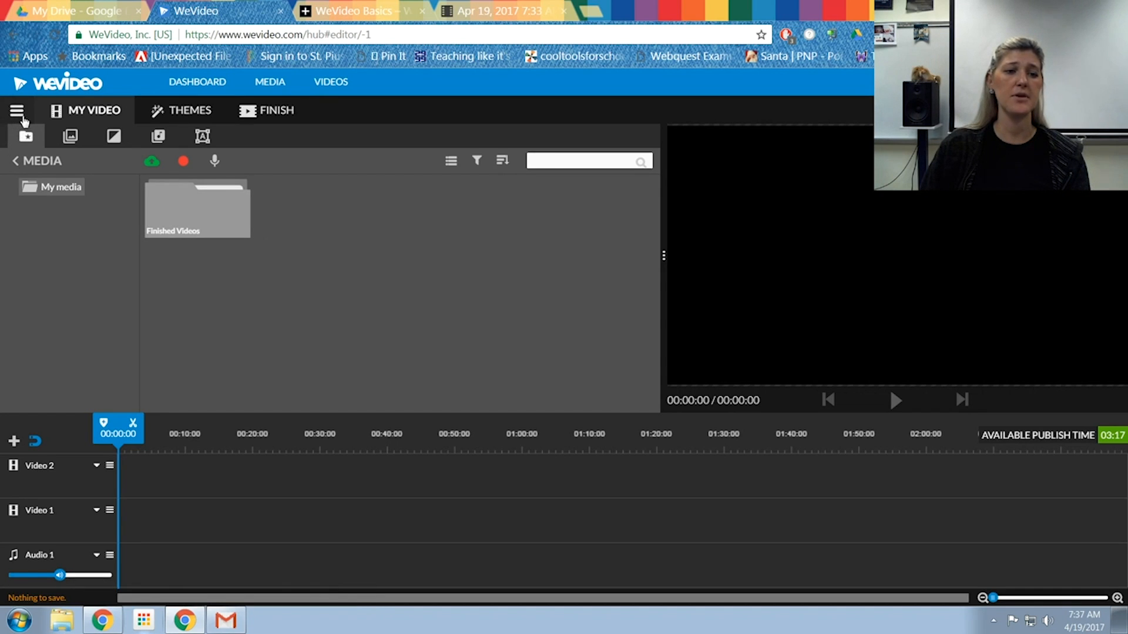
pyautogui.click(16, 113)
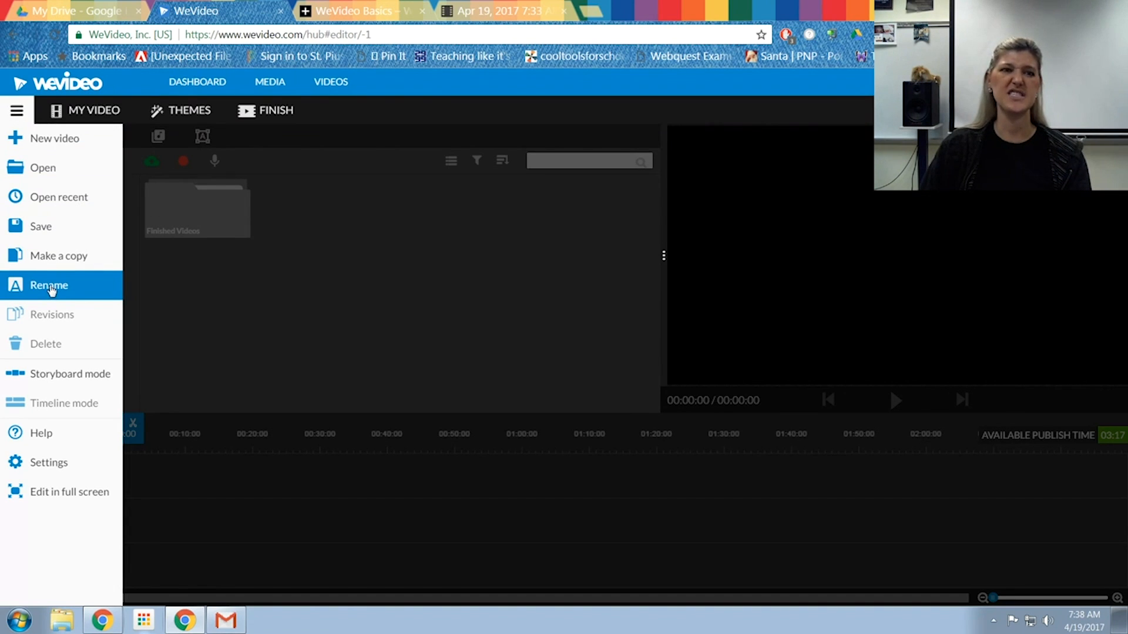
pyautogui.click(51, 288)
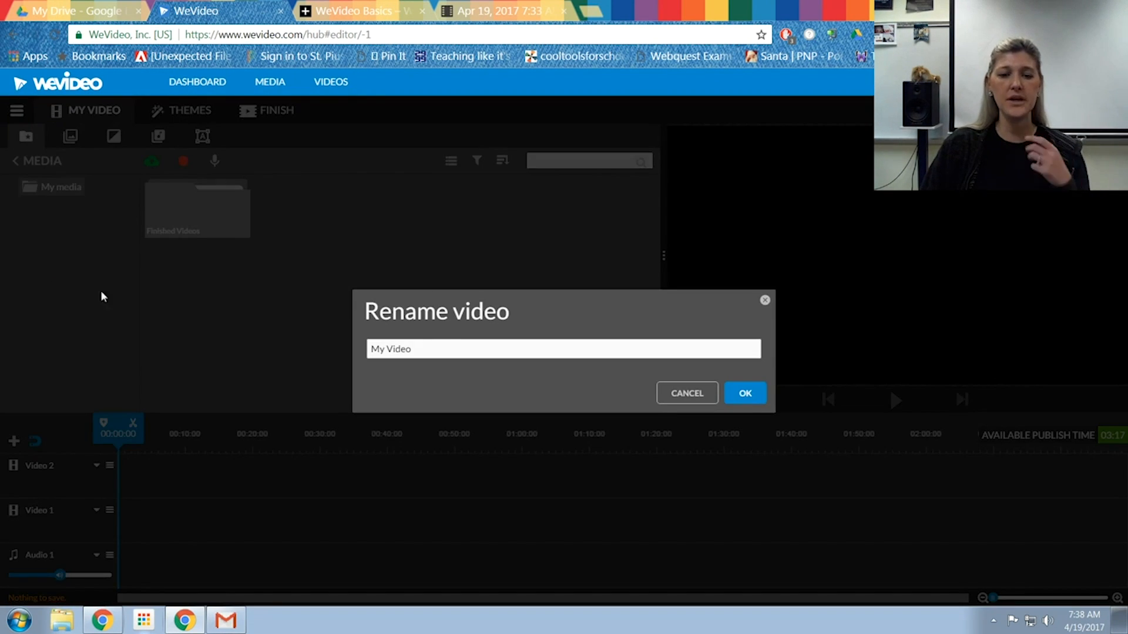
pyautogui.moveTo(417, 353); pyautogui.dragTo(74, 347)
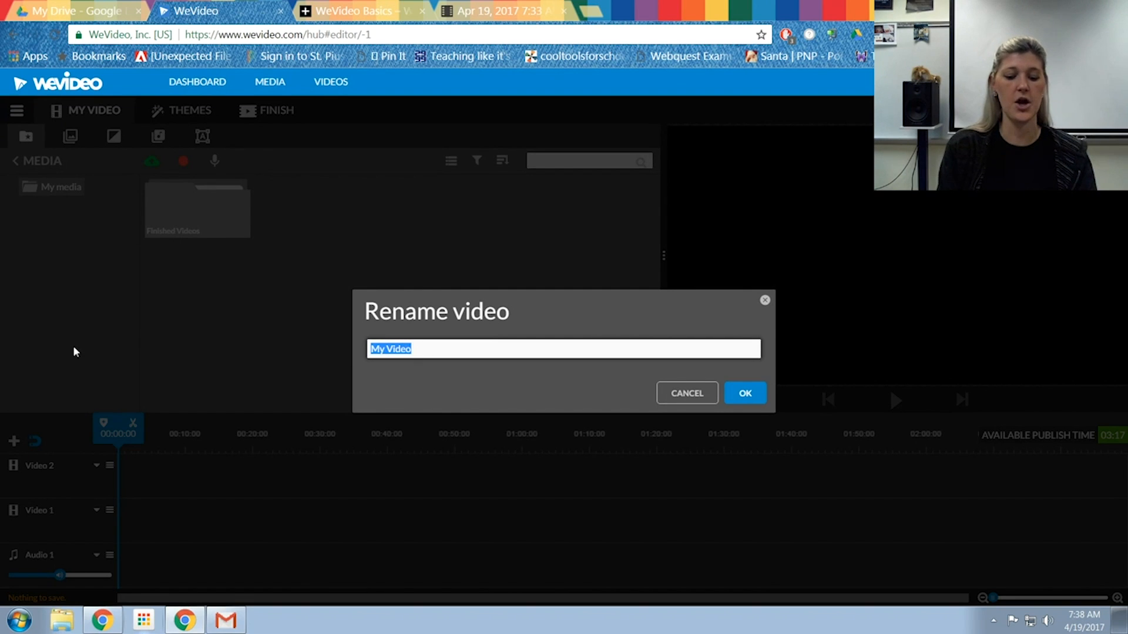
pyautogui.write('Wright')
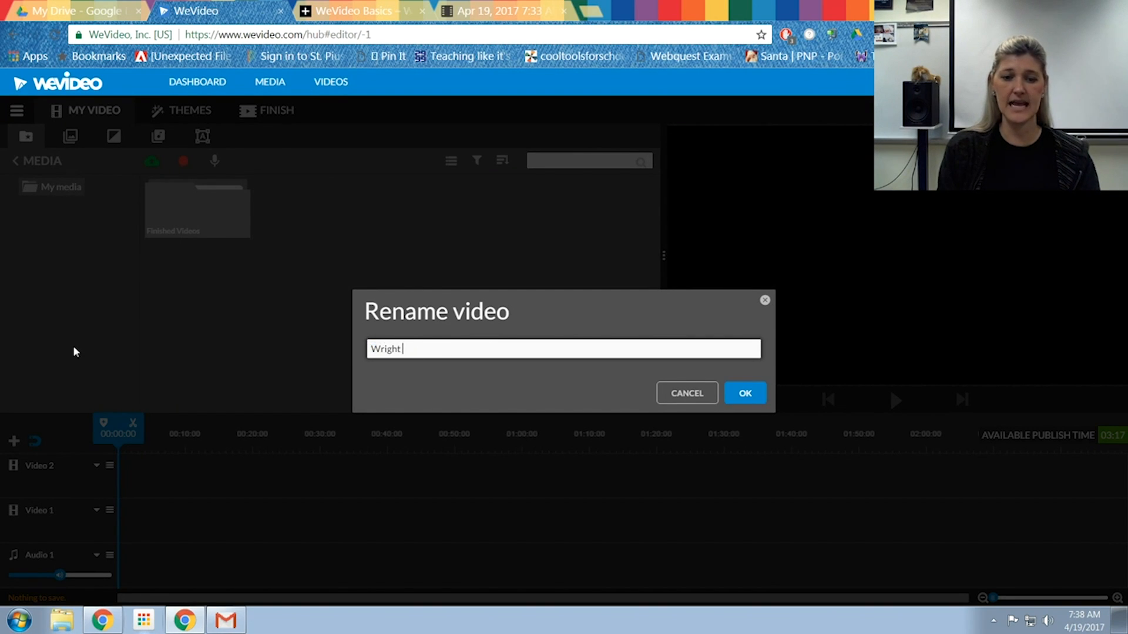
pyautogui.write(' Autob')
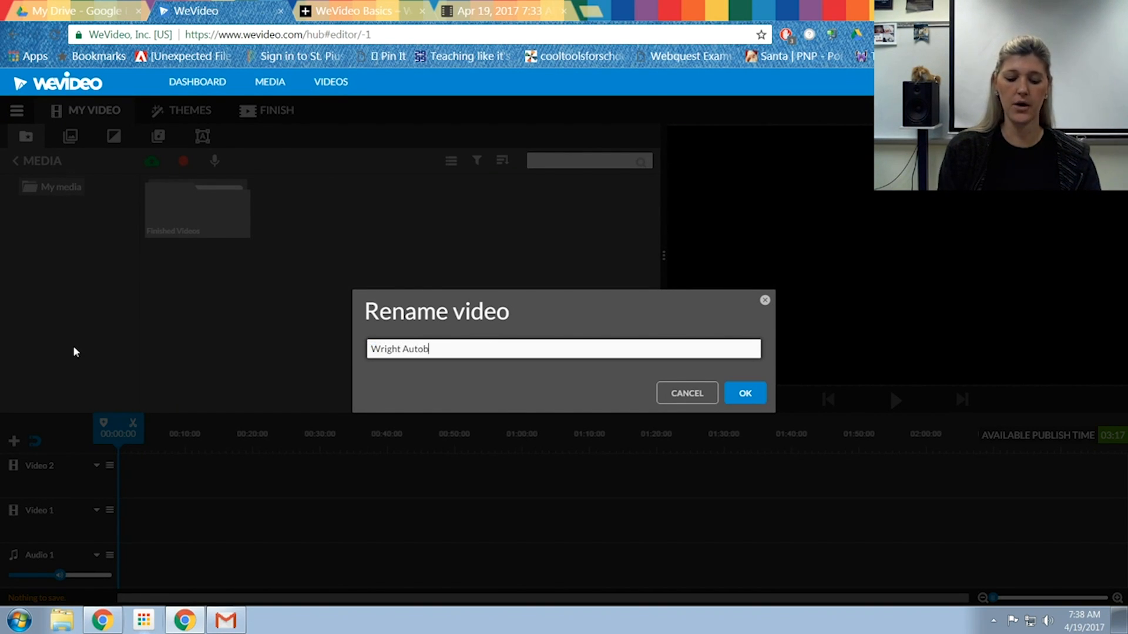
pyautogui.write('iography')
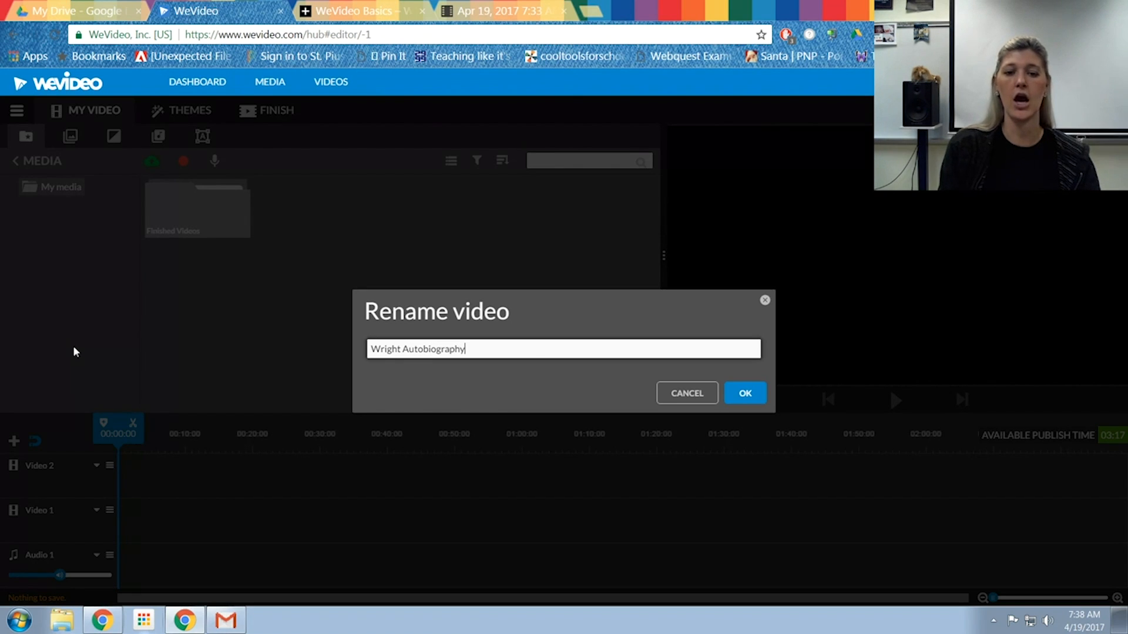
pyautogui.click(745, 394)
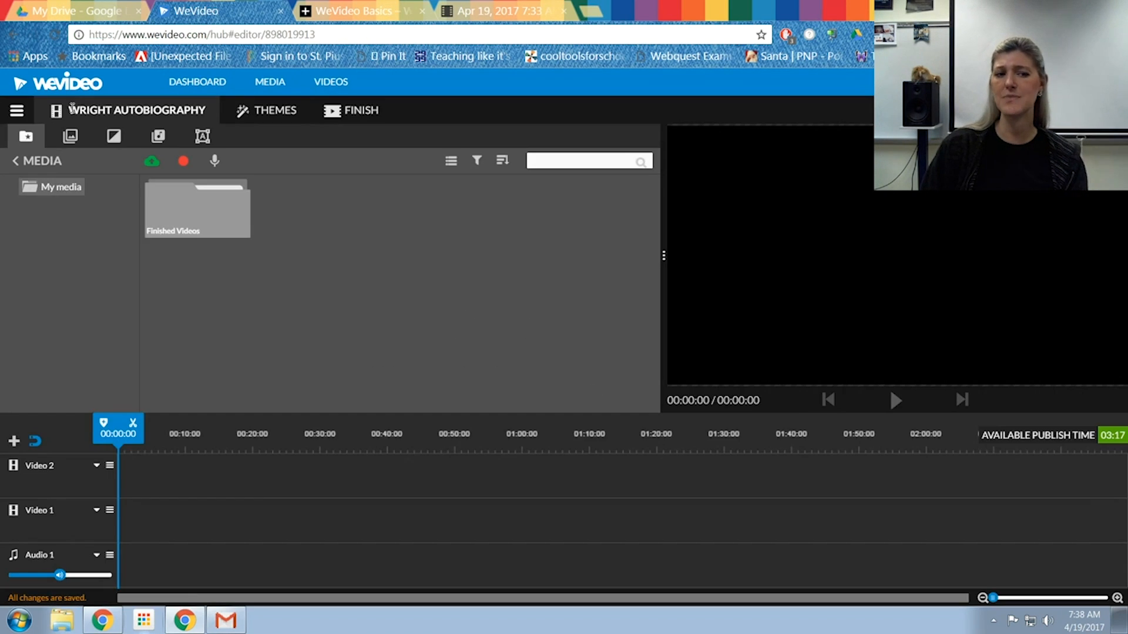
pyautogui.click(7, 116)
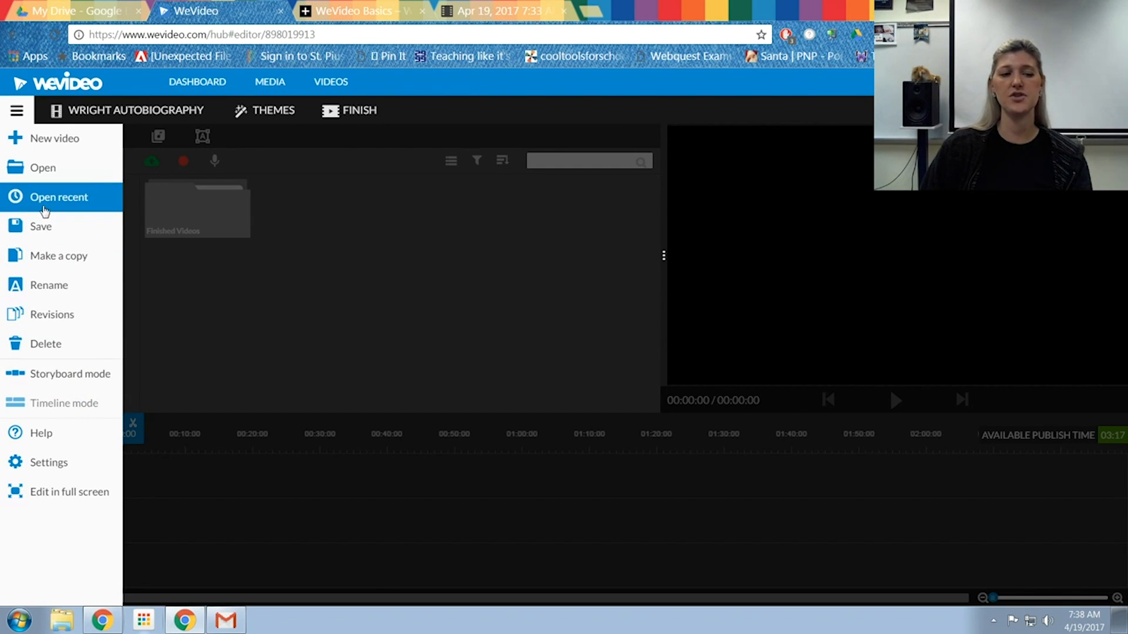
pyautogui.click(17, 110)
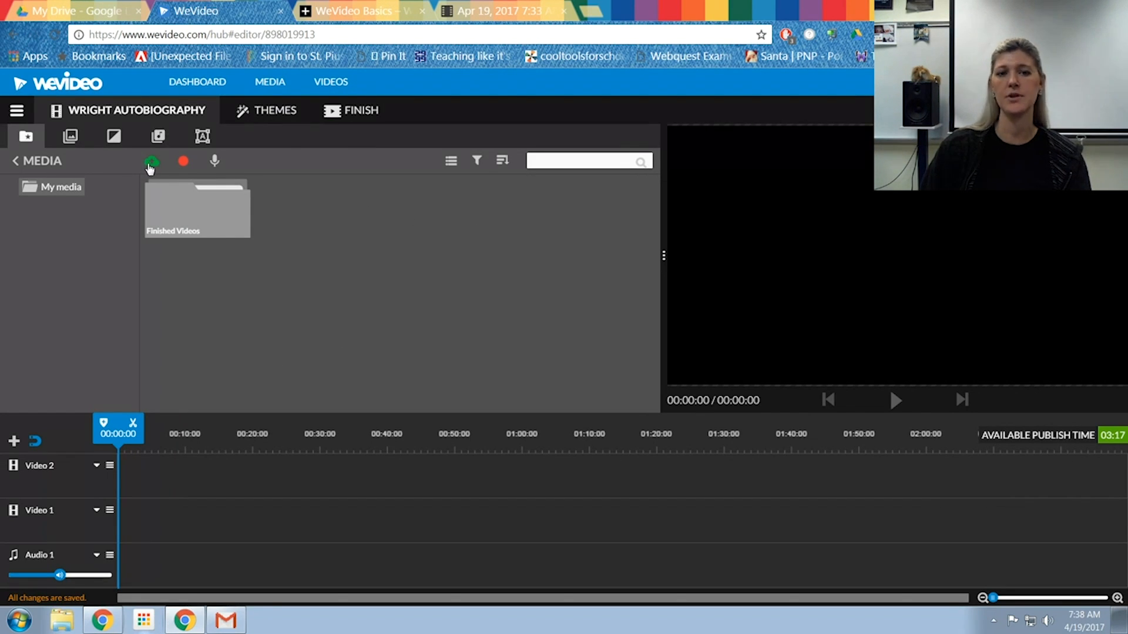
# Step: Start importing media from the computer and browse to the Disney folder on the D: drive
pyautogui.click(151, 166)
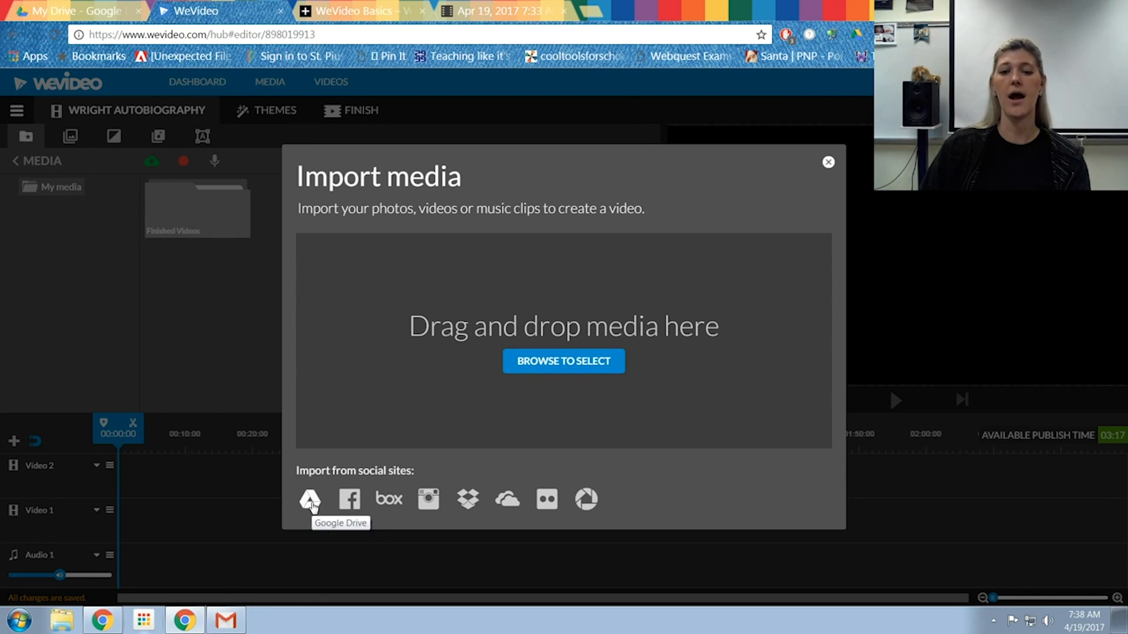
pyautogui.click(566, 367)
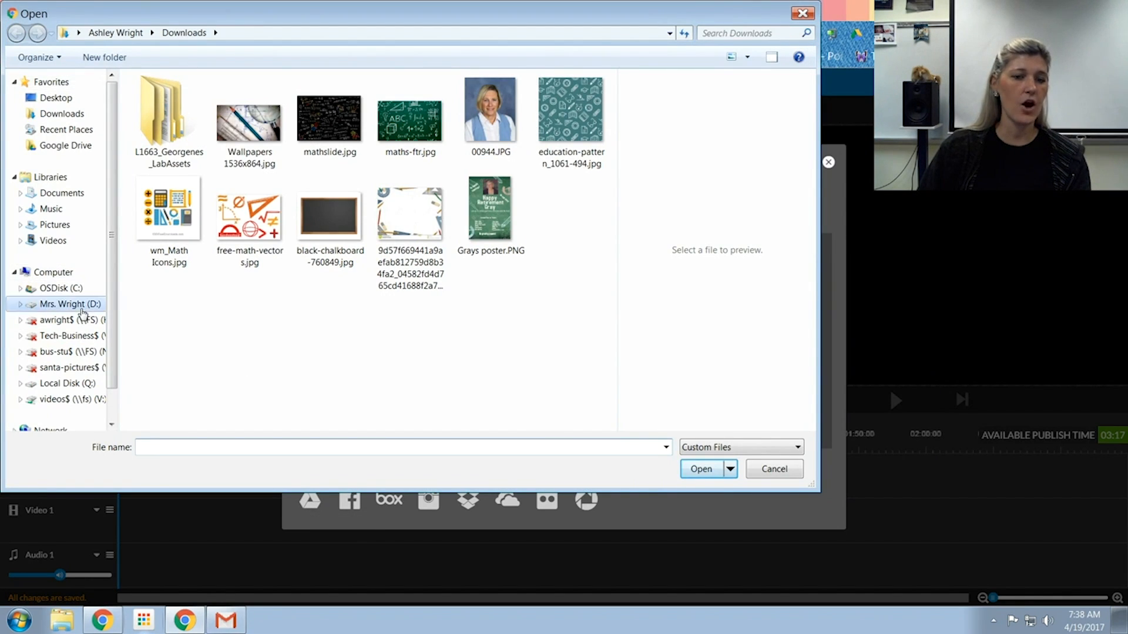
pyautogui.click(82, 307)
pyautogui.click(409, 125)
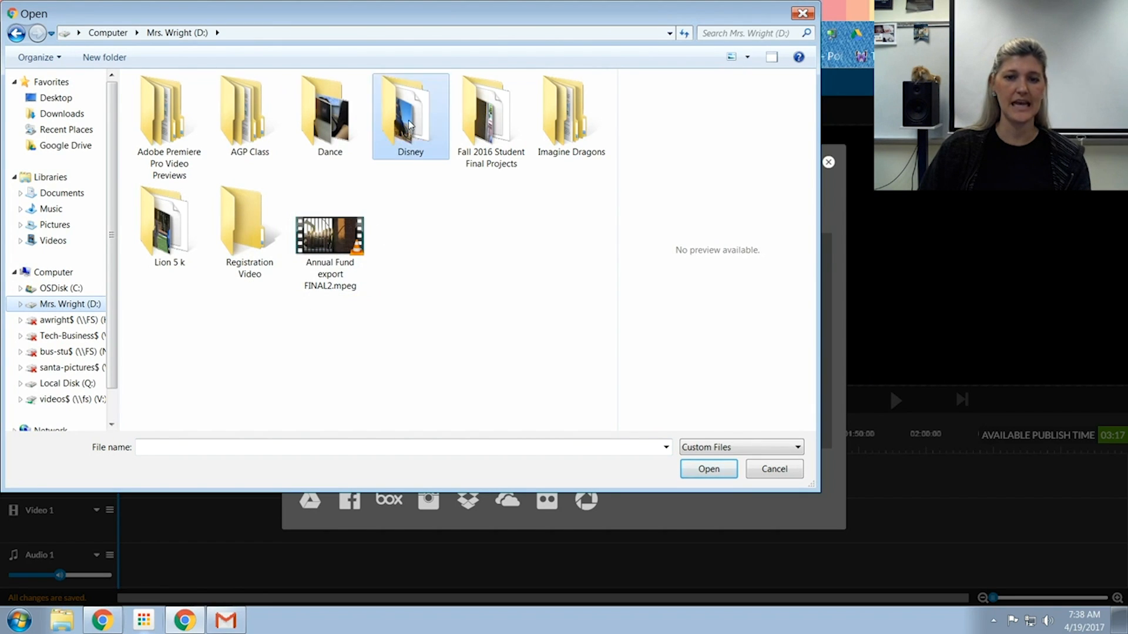
pyautogui.doubleClick(409, 125)
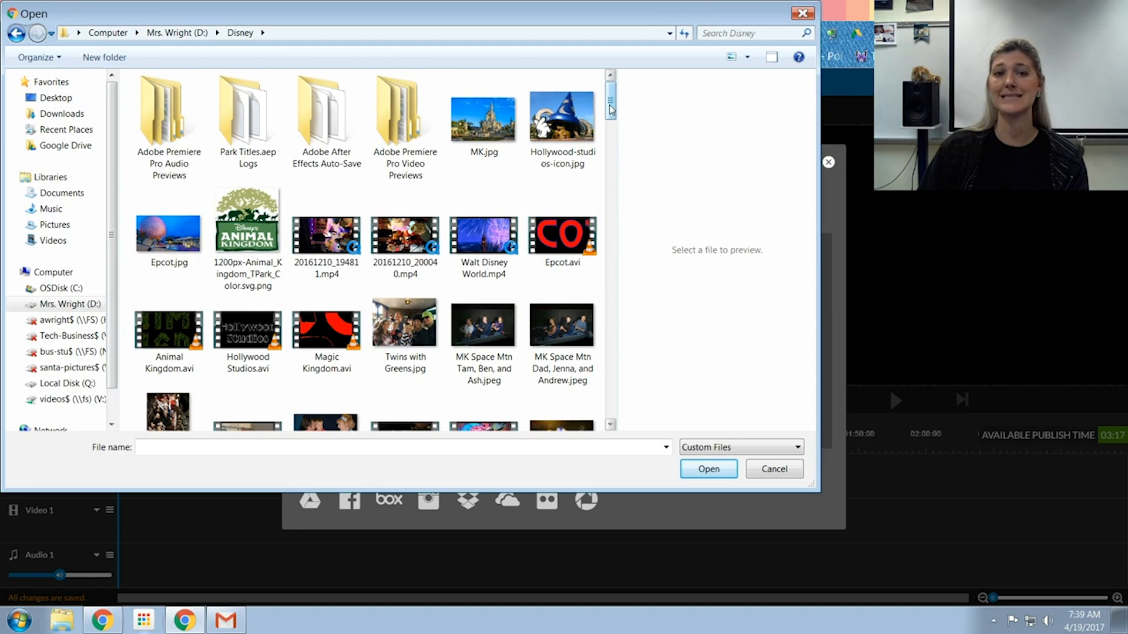
pyautogui.moveTo(611, 109); pyautogui.dragTo(611, 114)
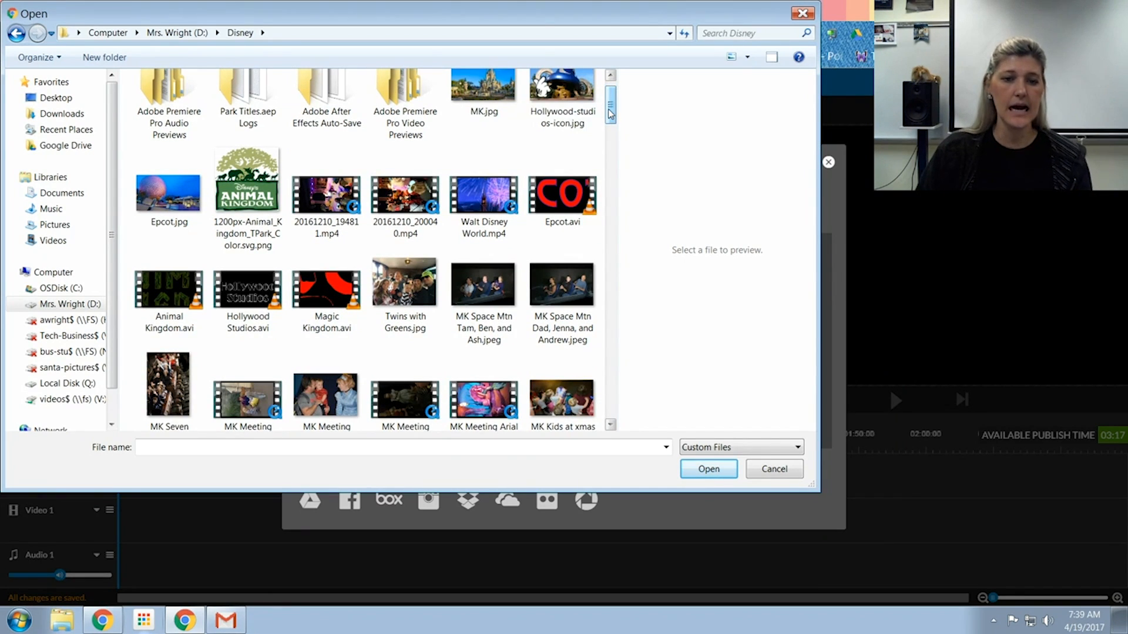
pyautogui.scroll(-1, 369, 201)
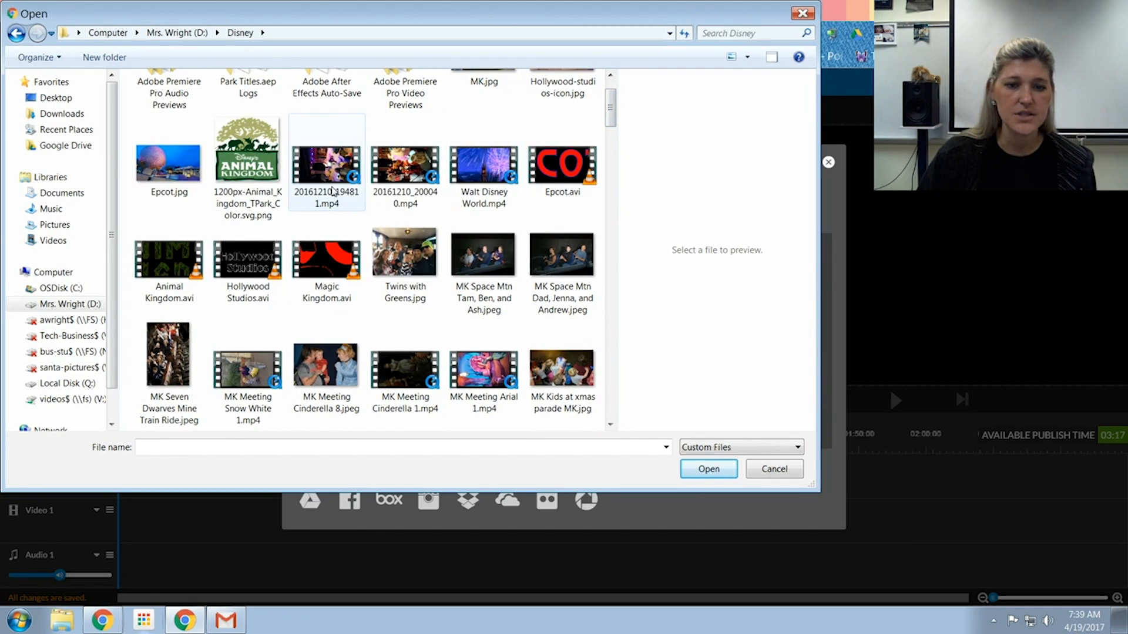
pyautogui.click(404, 173)
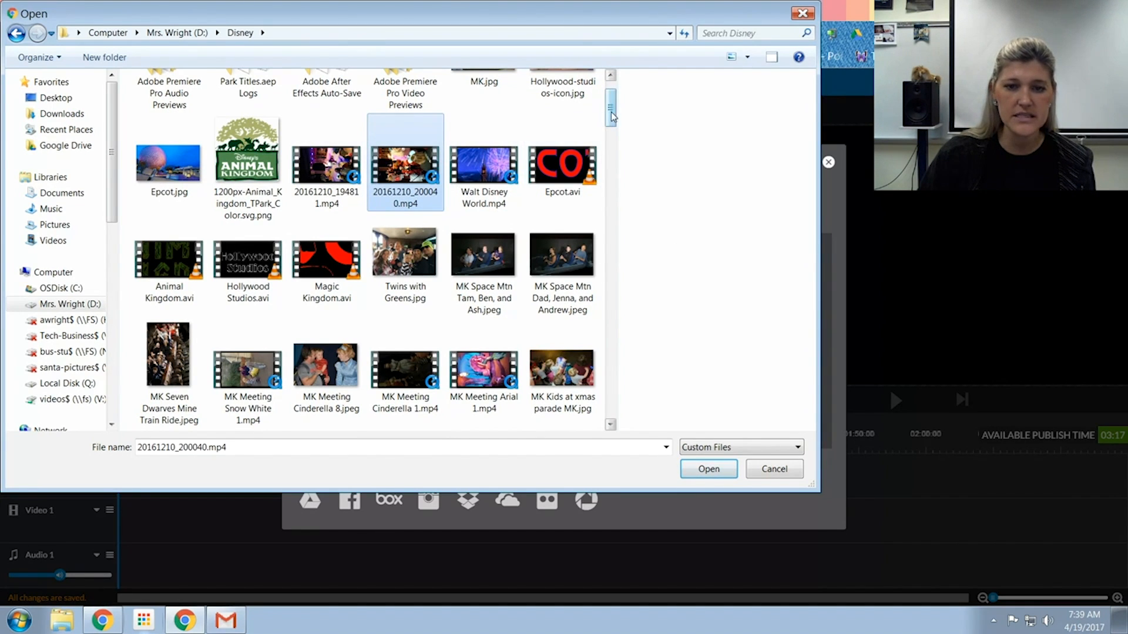
pyautogui.scroll(-1, 543, 148)
pyautogui.keyDown('ctrl'); pyautogui.click(484, 141); pyautogui.keyUp('ctrl')
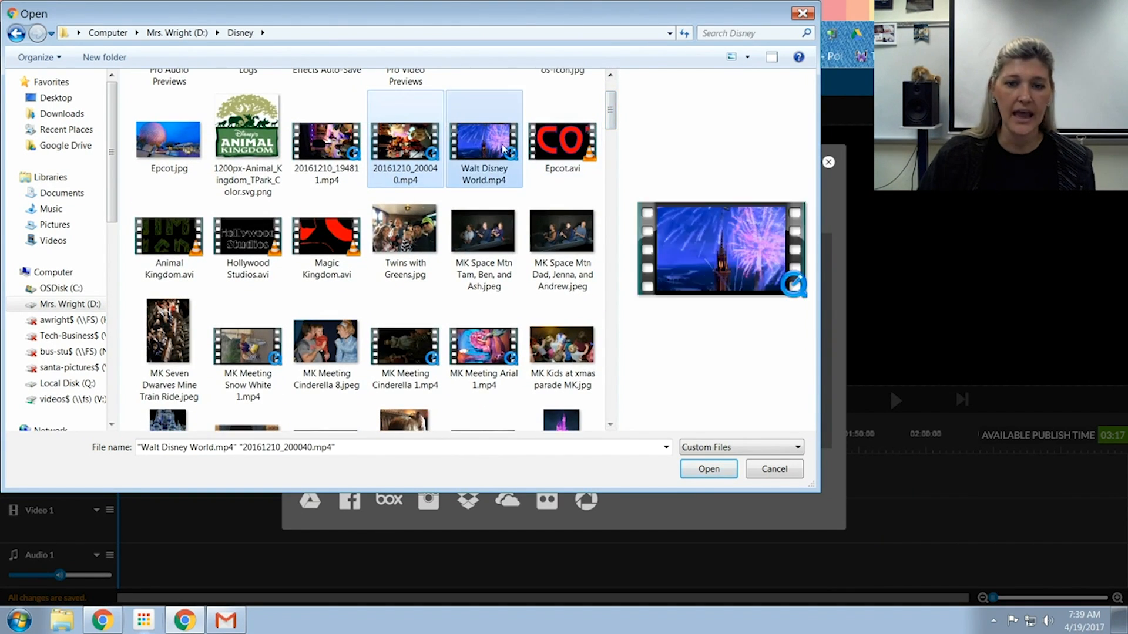
pyautogui.scroll(-2, 615, 127)
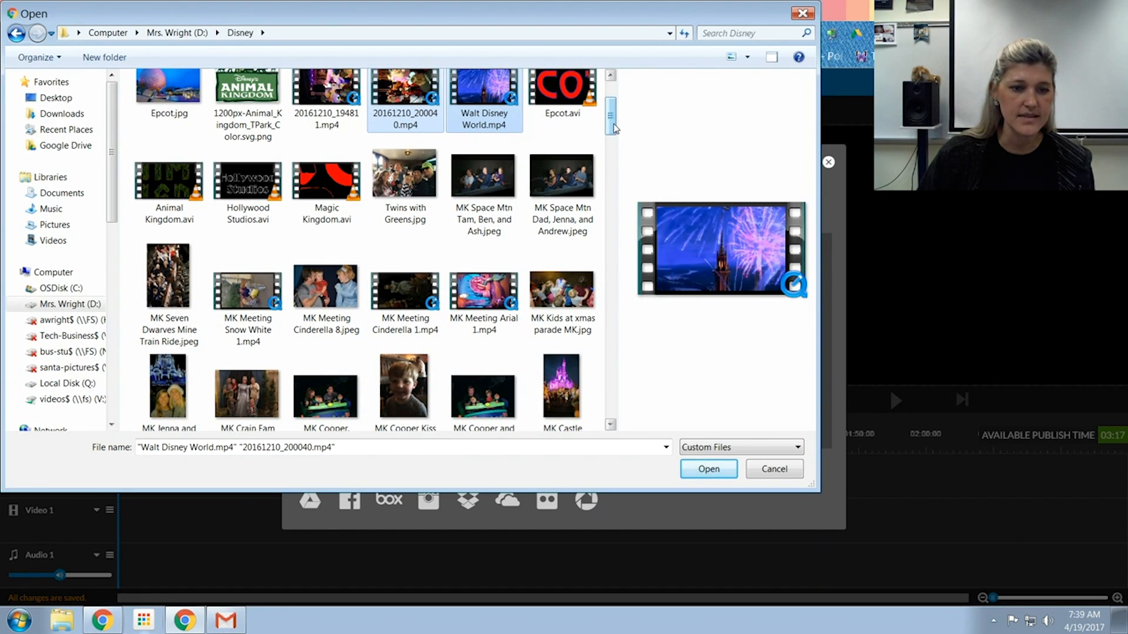
pyautogui.keyDown('ctrl'); pyautogui.keyDown('shift'); pyautogui.click(169, 282); pyautogui.keyUp('shift'); pyautogui.keyUp('ctrl')
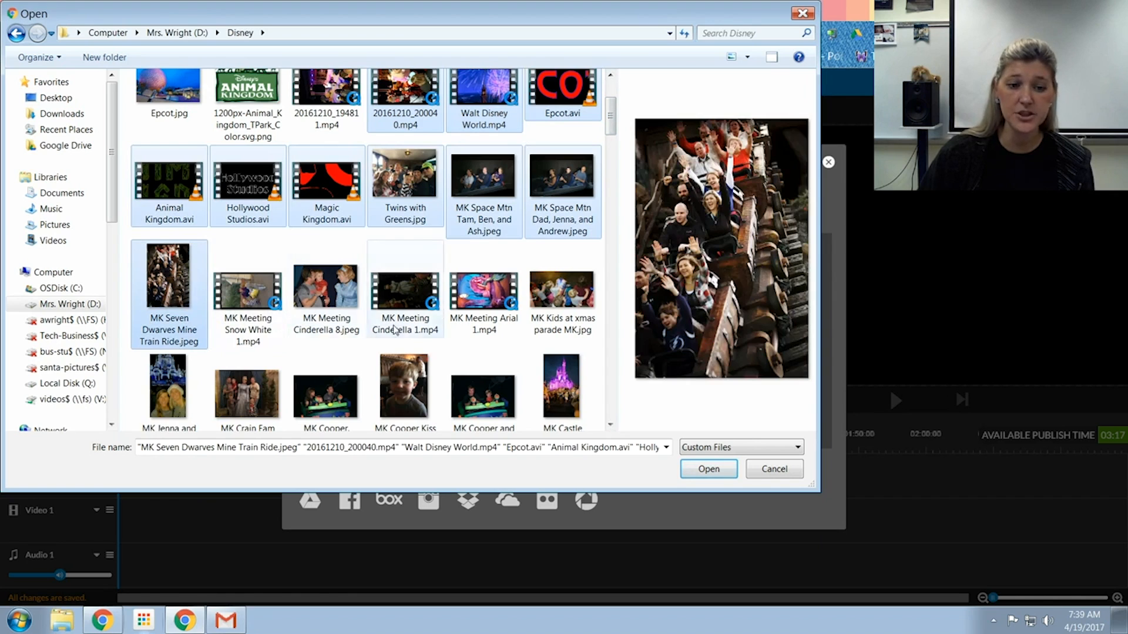
# Step: Import 20161210_200040.mp4, Walt Disney World.mp4, MK Seven Dwarves Mine Train Ride.jpeg and MK Meeting Snow White 1.mp4, and dismiss the upload tip
pyautogui.click(405, 105)
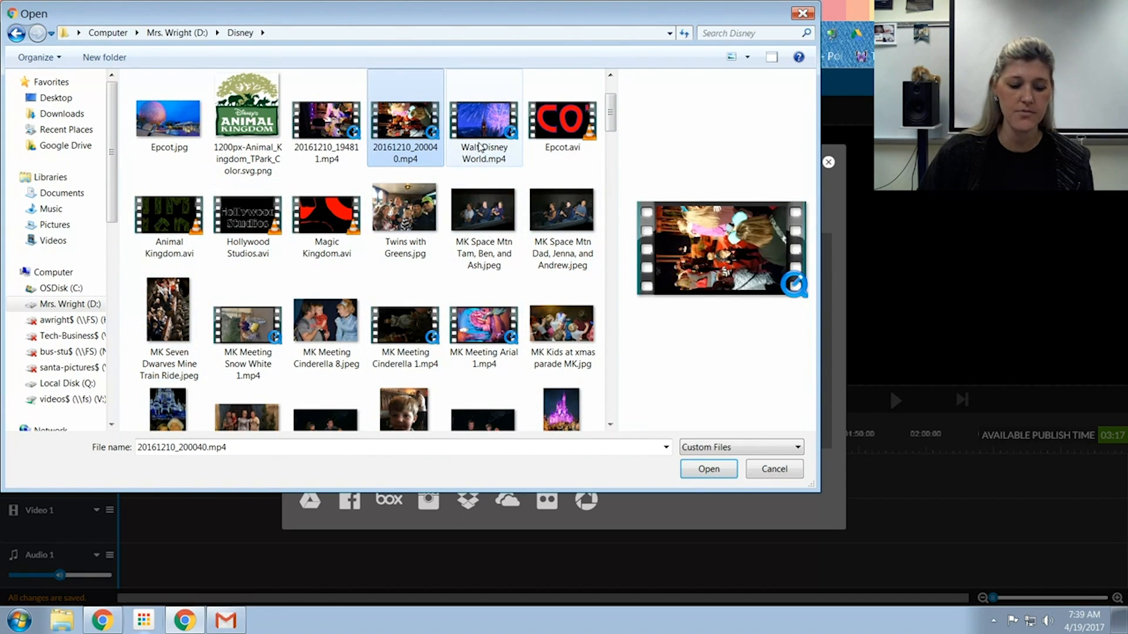
pyautogui.keyDown('ctrl'); pyautogui.click(479, 147); pyautogui.keyUp('ctrl')
pyautogui.keyDown('ctrl'); pyautogui.click(169, 309); pyautogui.keyUp('ctrl')
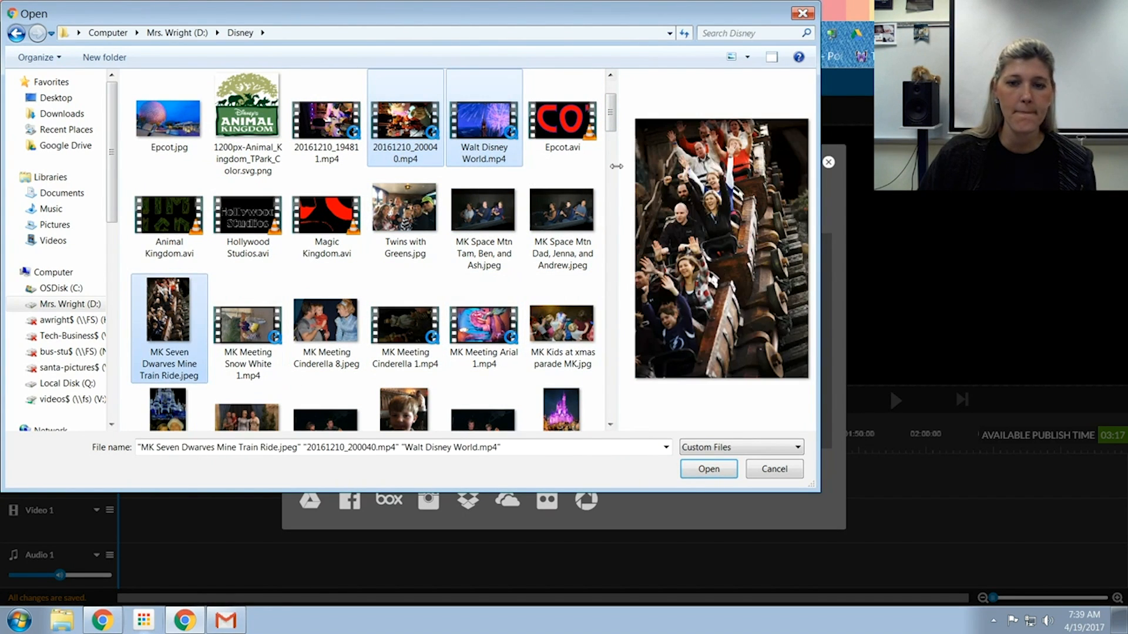
pyautogui.moveTo(611, 128); pyautogui.dragTo(611, 135)
pyautogui.keyDown('ctrl'); pyautogui.click(248, 264); pyautogui.keyUp('ctrl')
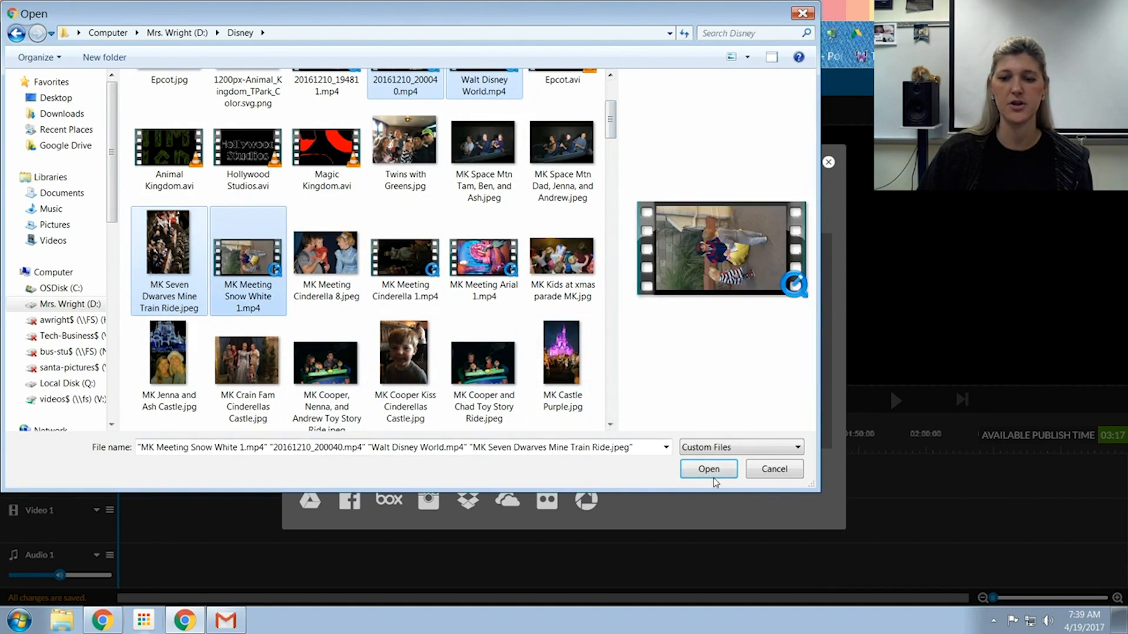
pyautogui.click(711, 472)
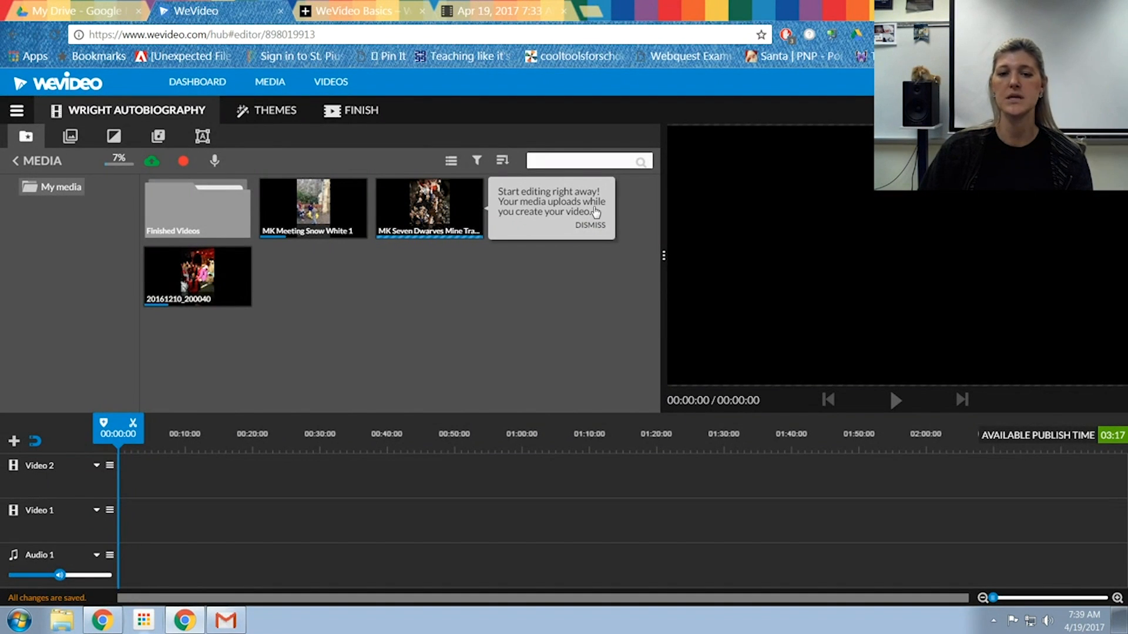
pyautogui.click(590, 225)
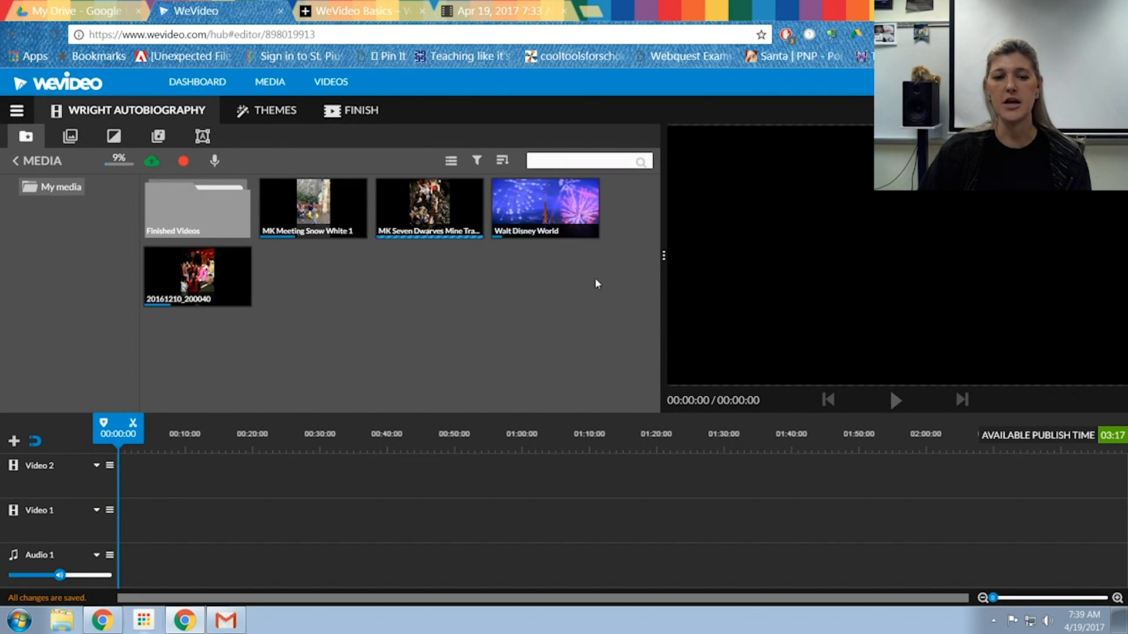
# Step: Preview the first few seconds of the Walt Disney World clip from the media library
pyautogui.click(541, 211)
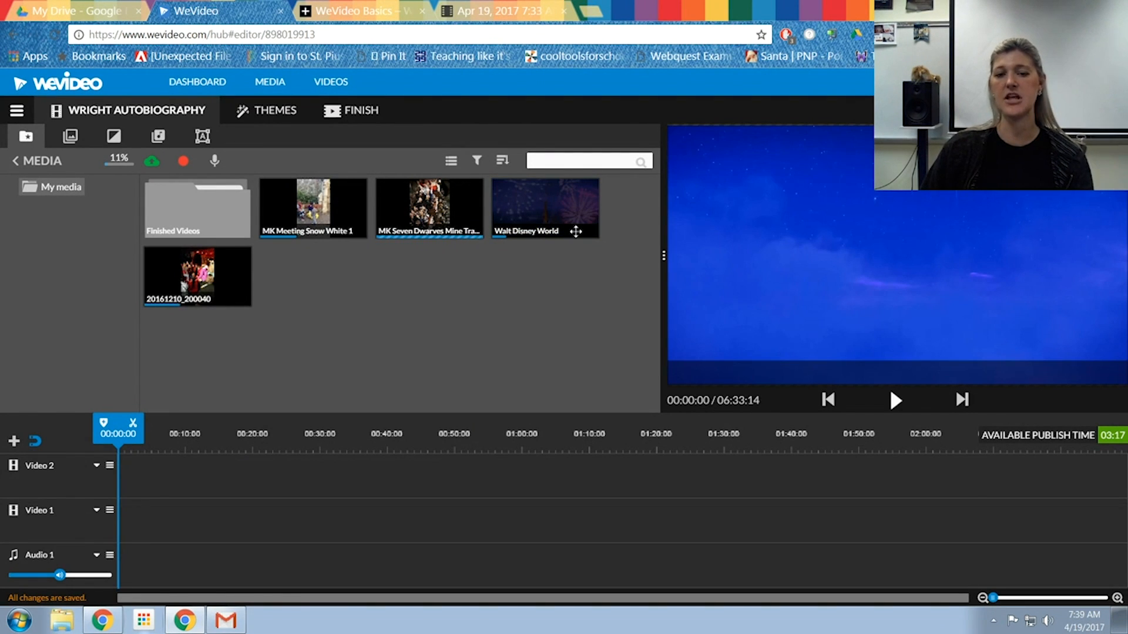
pyautogui.click(895, 400)
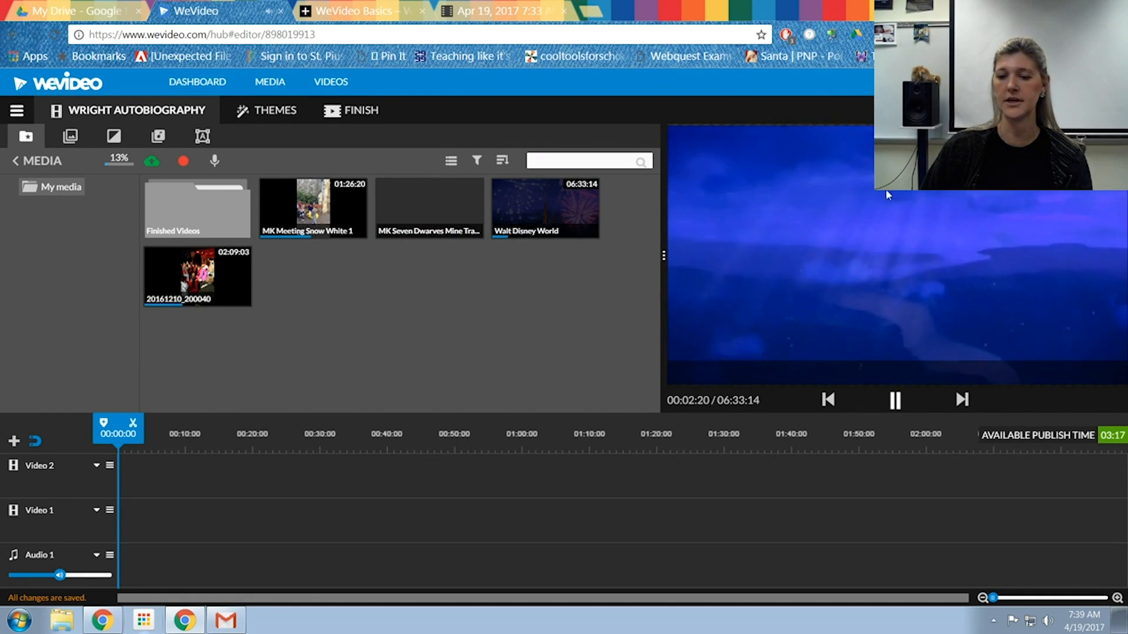
pyautogui.click(895, 402)
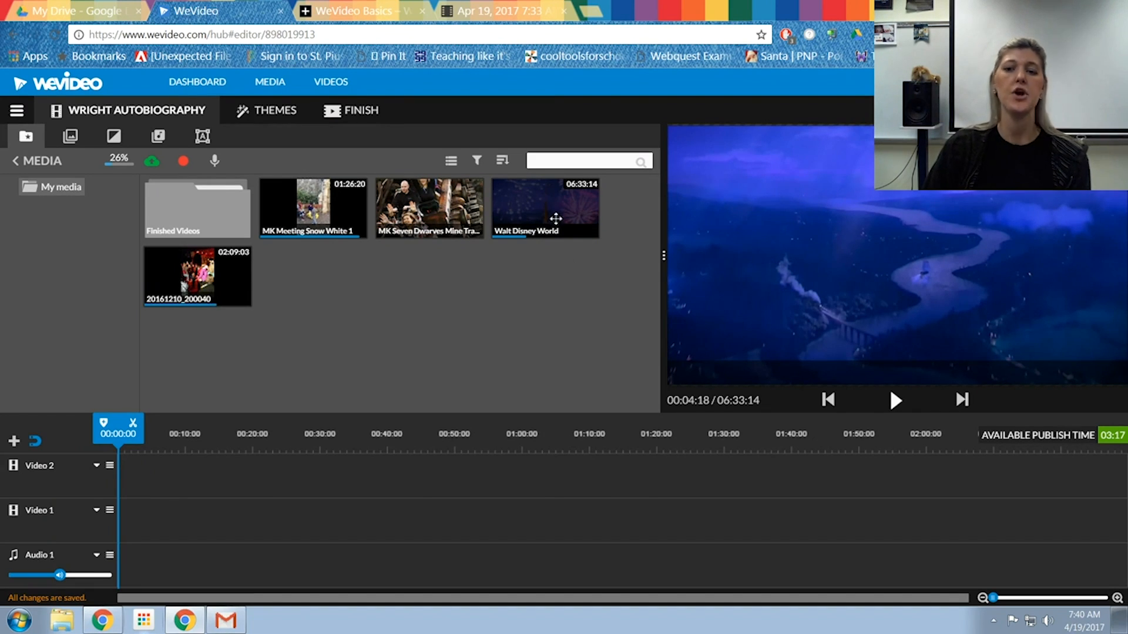
# Step: Place the Walt Disney World clip at the start of the Video 1 track and decline the upgrade offer
pyautogui.moveTo(566, 217); pyautogui.dragTo(133, 526)
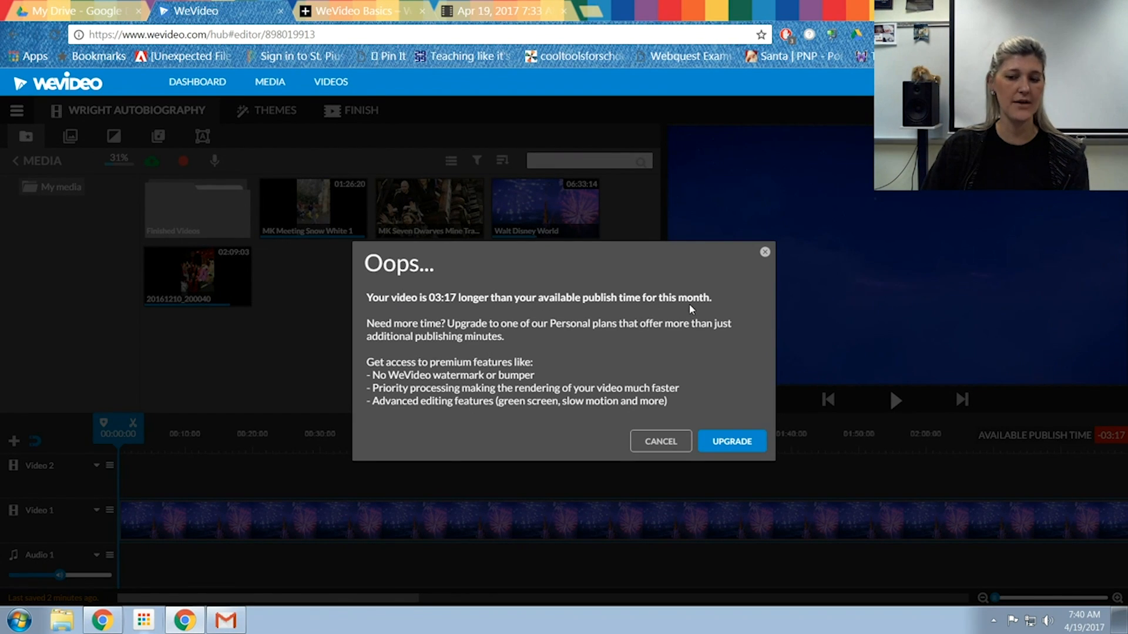
pyautogui.click(661, 441)
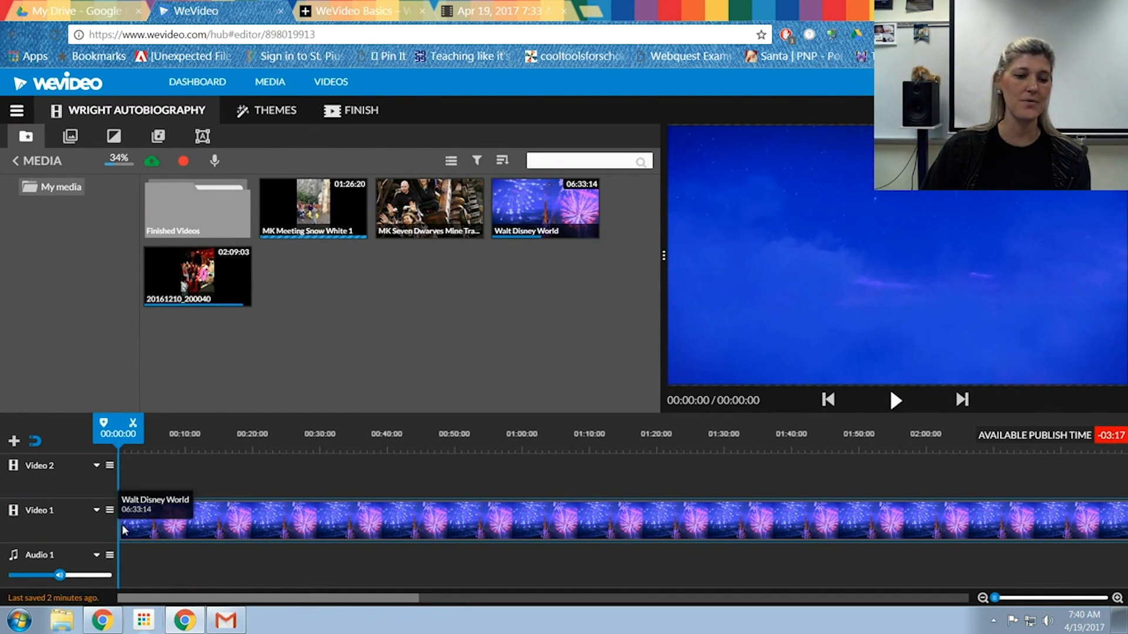
# Step: Trim the beginning of the Walt Disney World clip to leave 02:48:20 at the timeline start, and briefly play it back
pyautogui.click(142, 527)
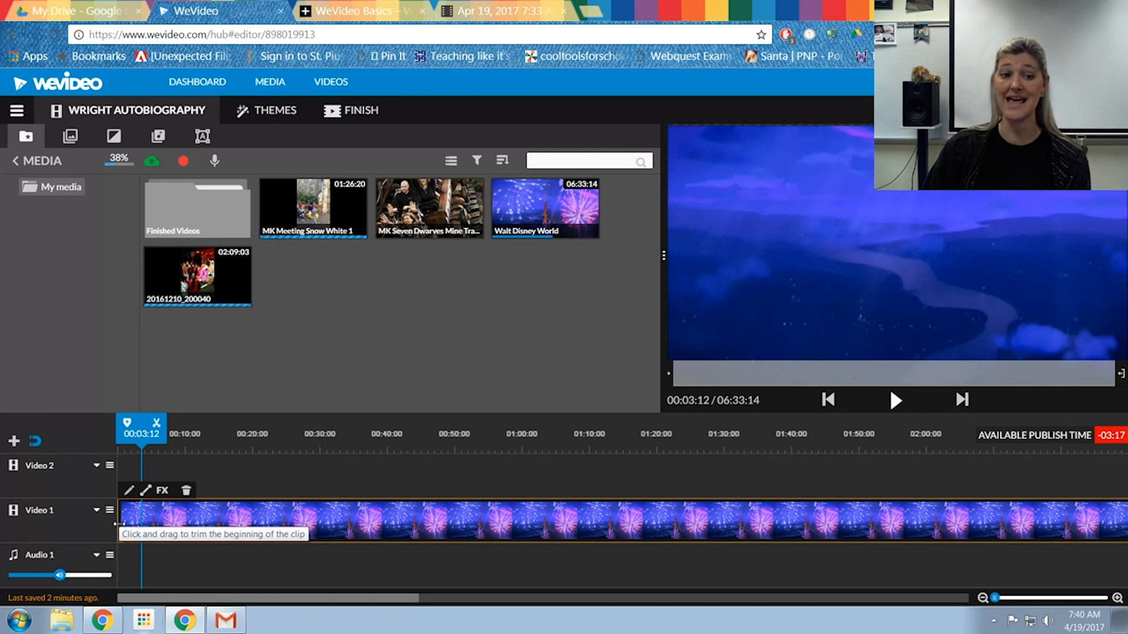
pyautogui.moveTo(119, 515); pyautogui.dragTo(923, 520)
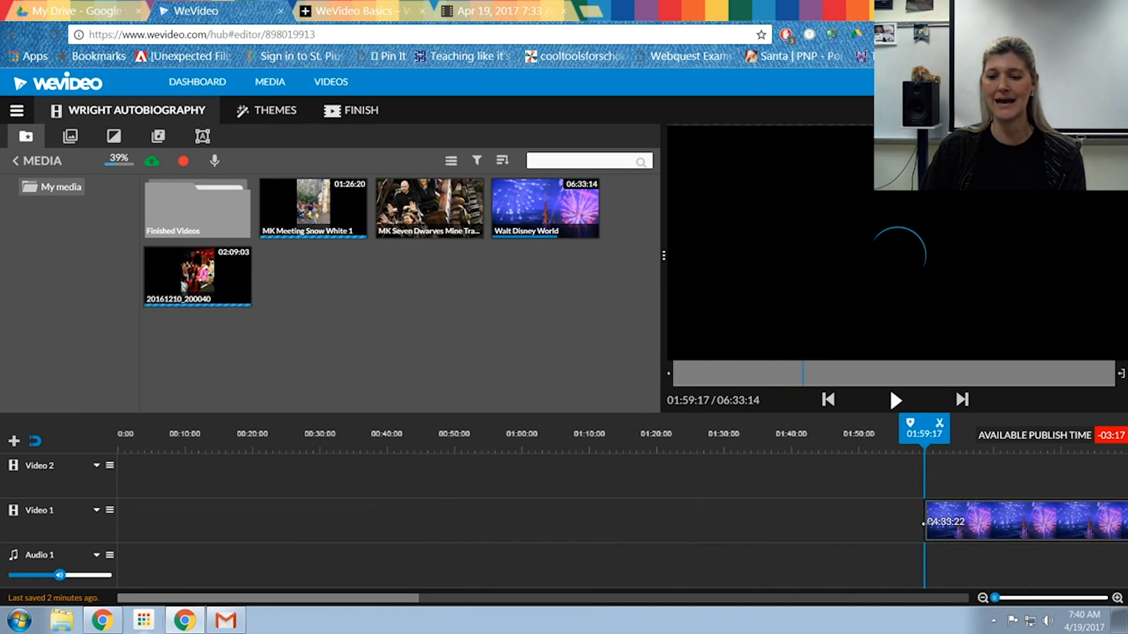
pyautogui.moveTo(999, 519); pyautogui.dragTo(146, 520)
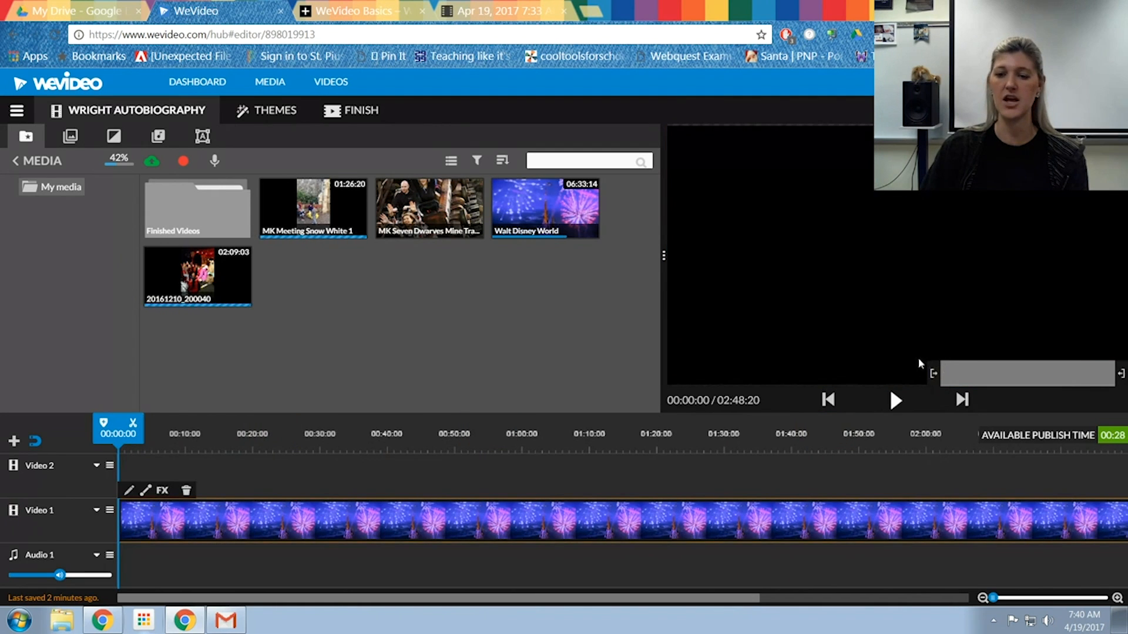
pyautogui.click(896, 402)
pyautogui.click(897, 401)
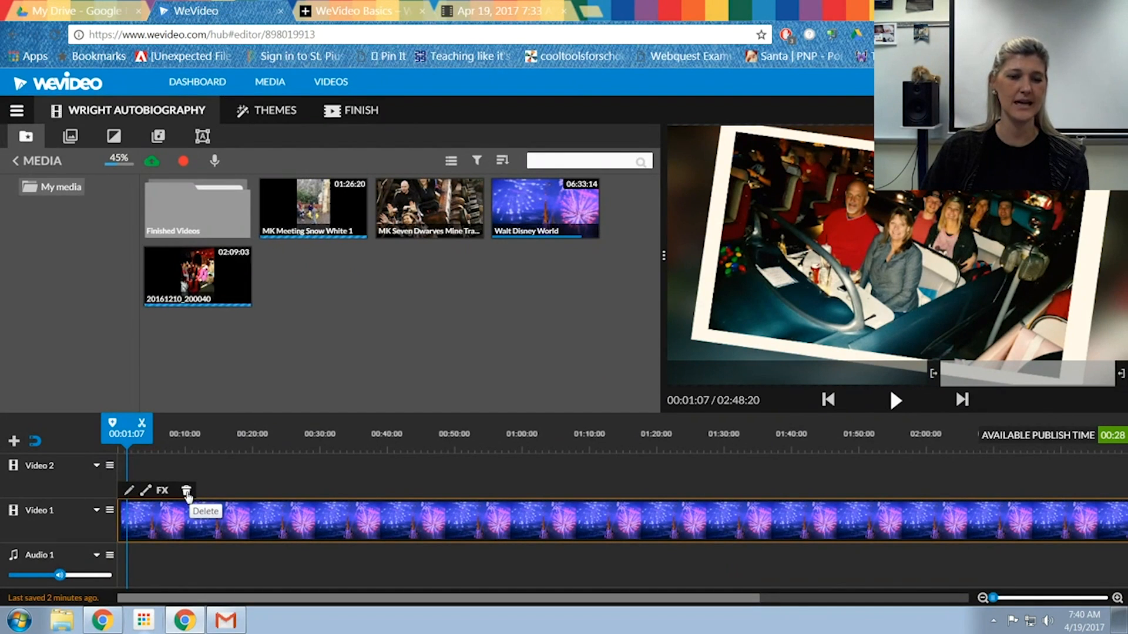
# Step: Try to restore more of the Walt Disney World clip's beginning and move the clip back to the timeline start
pyautogui.moveTo(237, 522); pyautogui.dragTo(498, 520)
pyautogui.moveTo(381, 521); pyautogui.dragTo(23, 519)
pyautogui.moveTo(201, 523); pyautogui.dragTo(523, 514)
pyautogui.moveTo(435, 525); pyautogui.dragTo(696, 535)
pyautogui.moveTo(403, 524); pyautogui.dragTo(116, 522)
pyautogui.moveTo(531, 529); pyautogui.dragTo(749, 528)
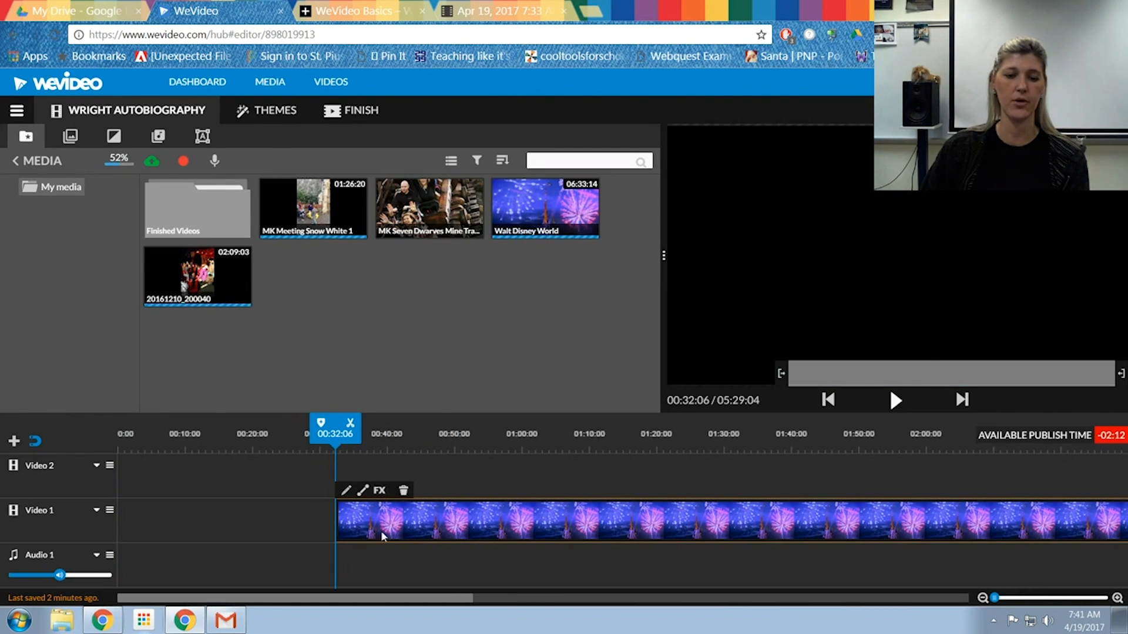
pyautogui.moveTo(337, 529); pyautogui.dragTo(22, 513)
pyautogui.moveTo(213, 526); pyautogui.dragTo(382, 528)
pyautogui.moveTo(219, 527); pyautogui.dragTo(63, 506)
pyautogui.moveTo(390, 510); pyautogui.dragTo(579, 522)
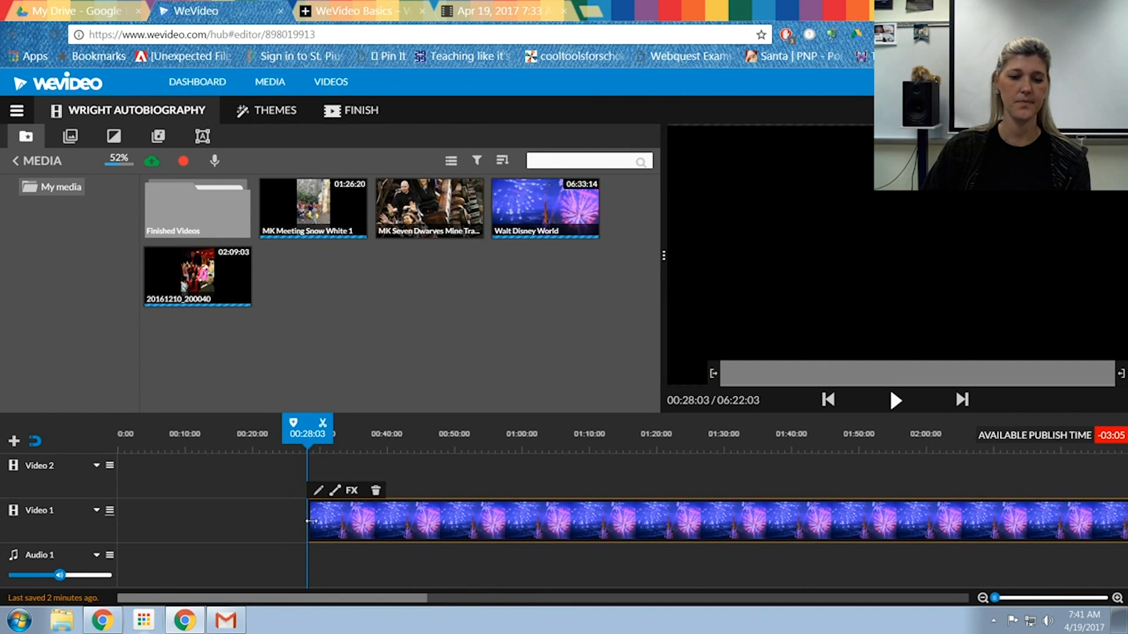
pyautogui.moveTo(308, 521); pyautogui.dragTo(121, 521)
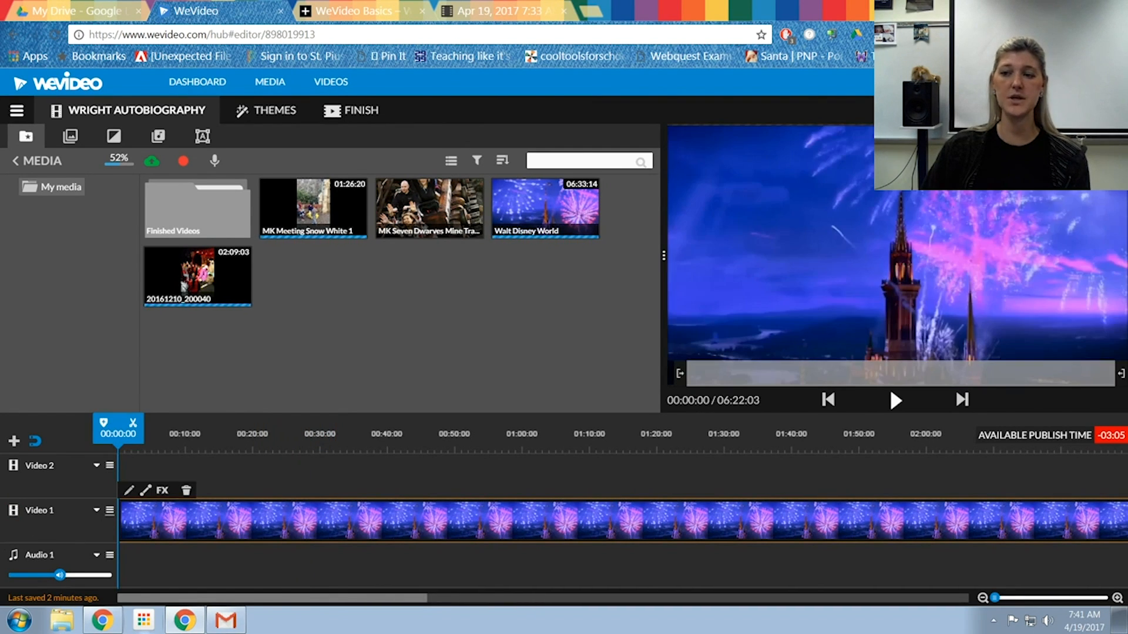
# Step: Try again to trim the beginning of the Walt Disney World clip on the Video 1 track
pyautogui.moveTo(120, 521); pyautogui.dragTo(286, 521)
pyautogui.moveTo(332, 521)
pyautogui.mouseDown()
pyautogui.moveTo(165, 521)
pyautogui.moveTo(335, 521)
pyautogui.mouseUp()
pyautogui.moveTo(382, 521); pyautogui.dragTo(164, 521)
pyautogui.moveTo(120, 521); pyautogui.dragTo(435, 521)
pyautogui.moveTo(482, 521); pyautogui.dragTo(165, 521)
pyautogui.moveTo(121, 521); pyautogui.dragTo(164, 521)
pyautogui.moveTo(164, 521); pyautogui.dragTo(871, 521)
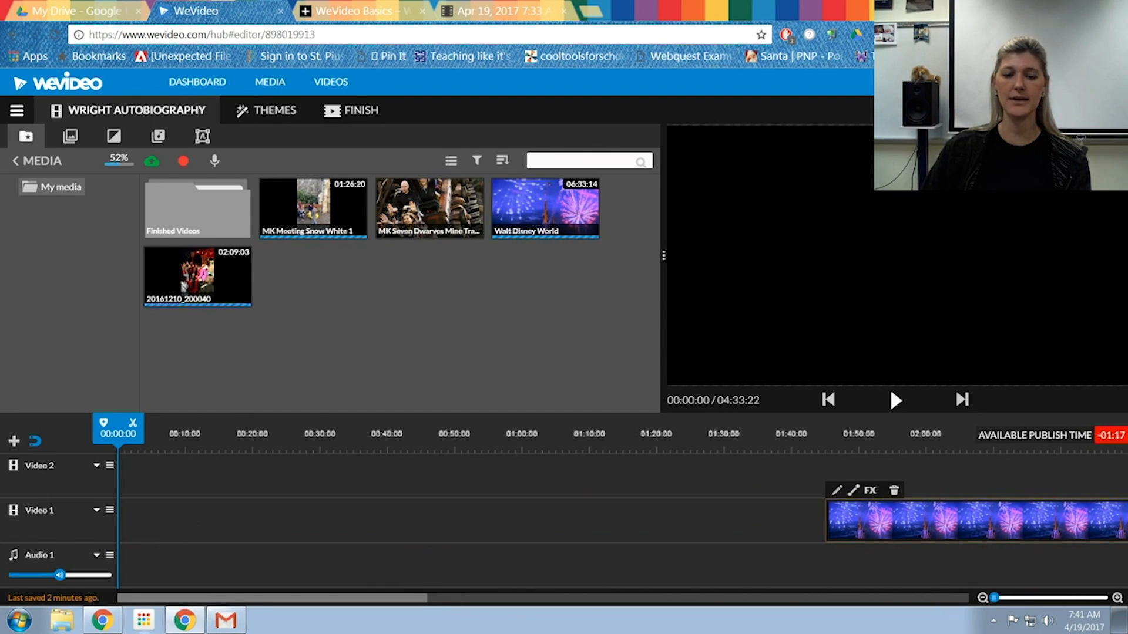
# Step: Undo the Walt Disney World clip's trims and placement, and place the full clip again at the start of Video 1
pyautogui.hotkey('ctrl', 'z')
pyautogui.hotkey('ctrl', 'z')
pyautogui.hotkey('ctrl', 'z')
pyautogui.hotkey('ctrl', 'z')
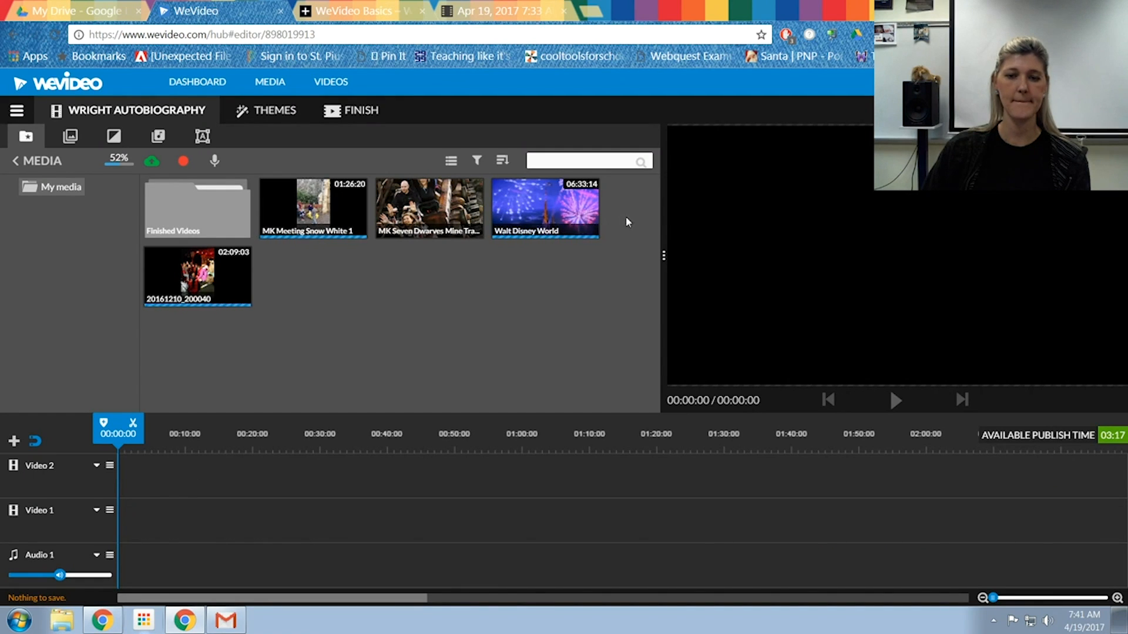
pyautogui.moveTo(543, 215); pyautogui.dragTo(134, 523)
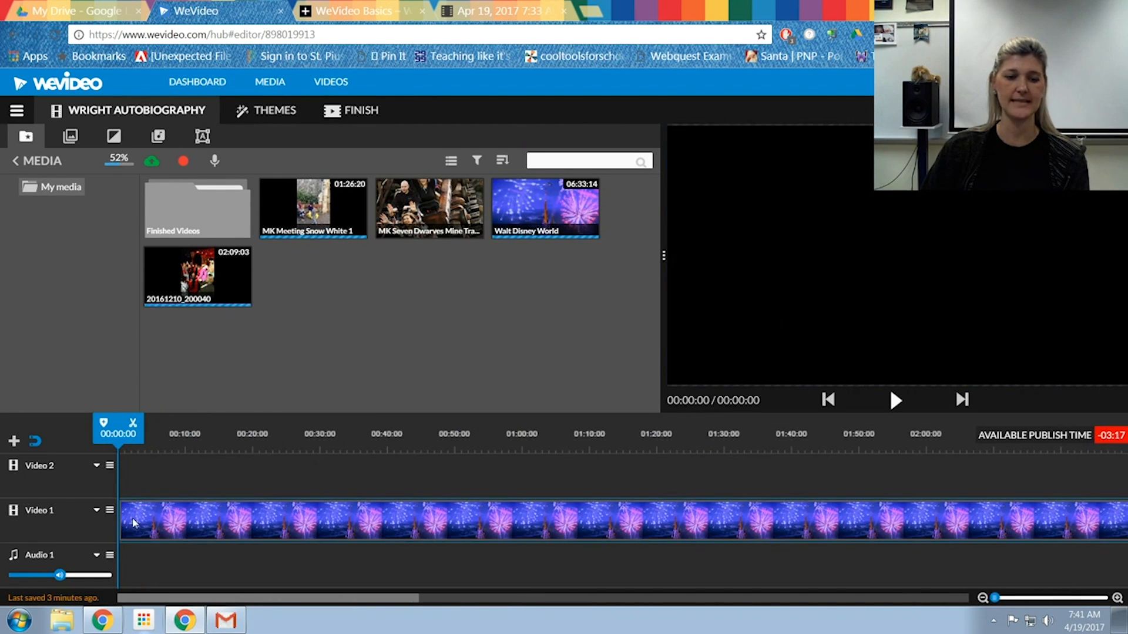
# Step: Split the Walt Disney World clip at 00:23:07 and delete the part after the cut
pyautogui.moveTo(112, 442); pyautogui.dragTo(282, 499)
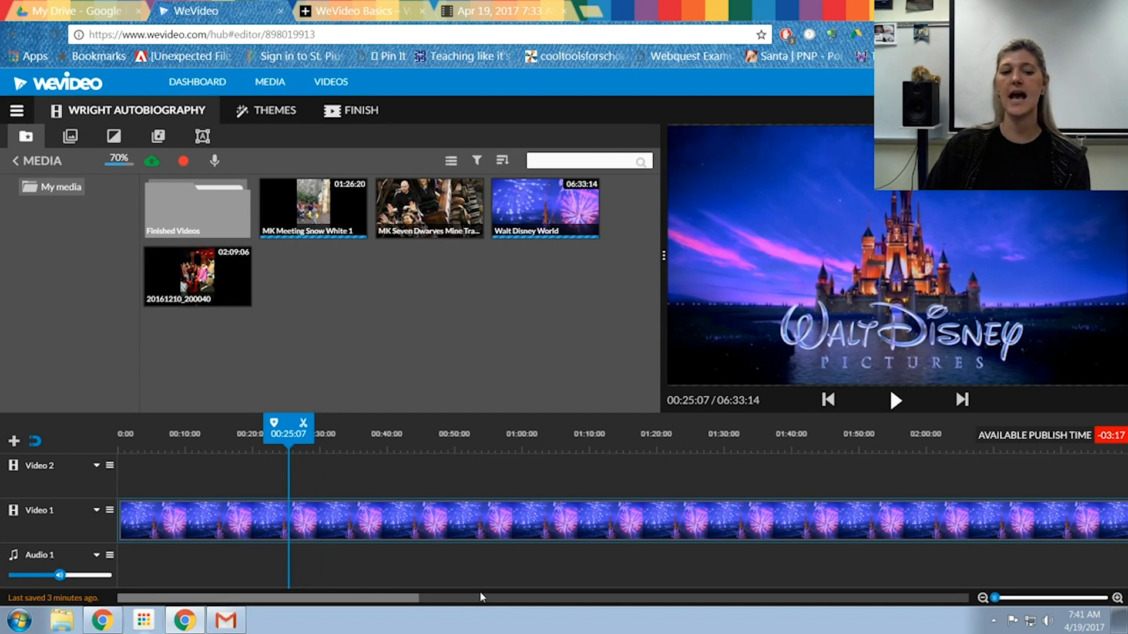
pyautogui.moveTo(288, 599); pyautogui.dragTo(240, 611)
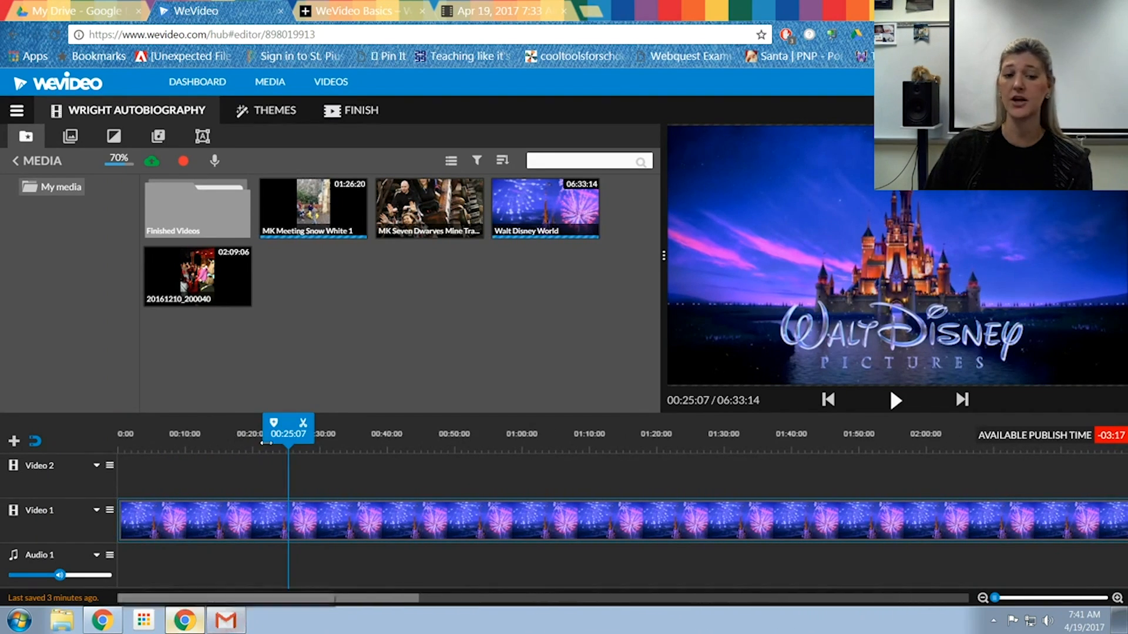
pyautogui.click(272, 515)
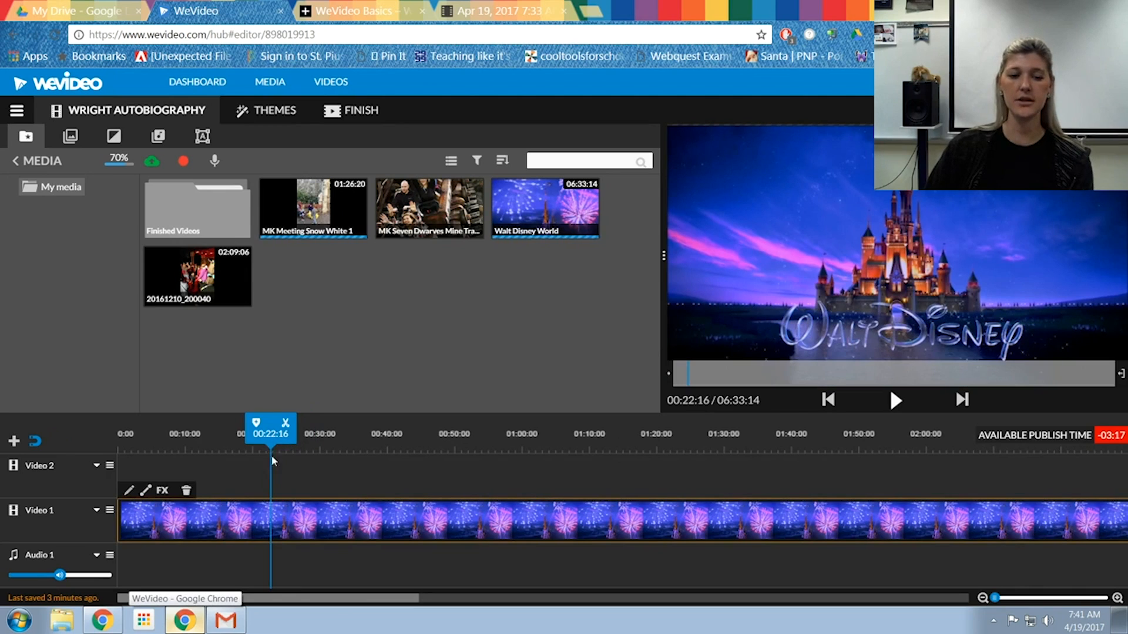
pyautogui.moveTo(271, 425); pyautogui.dragTo(276, 423)
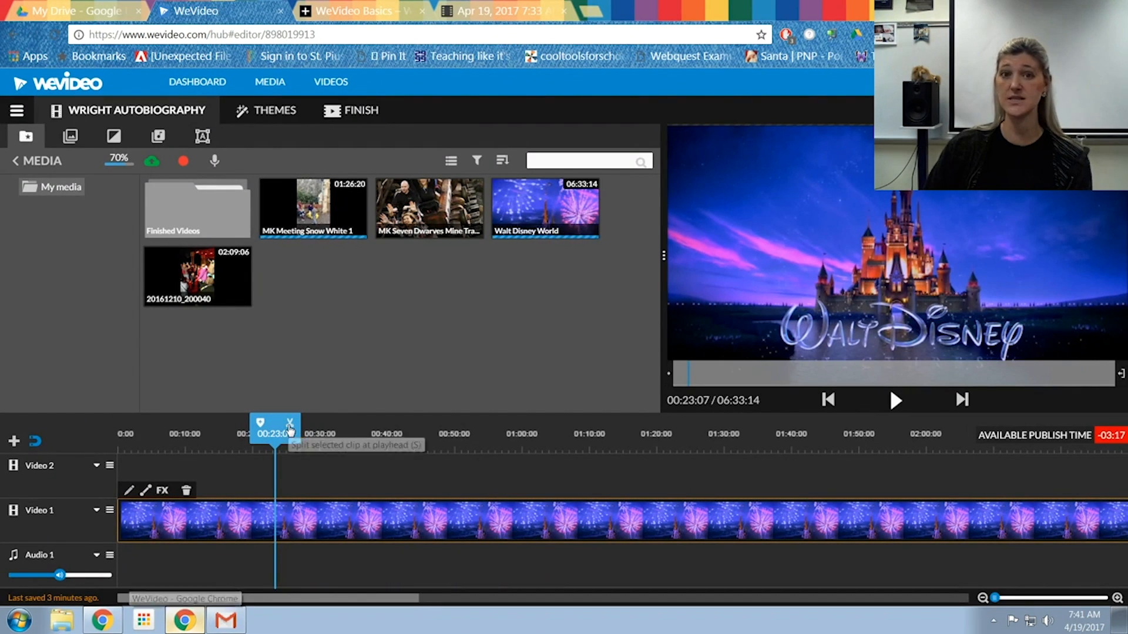
pyautogui.click(289, 428)
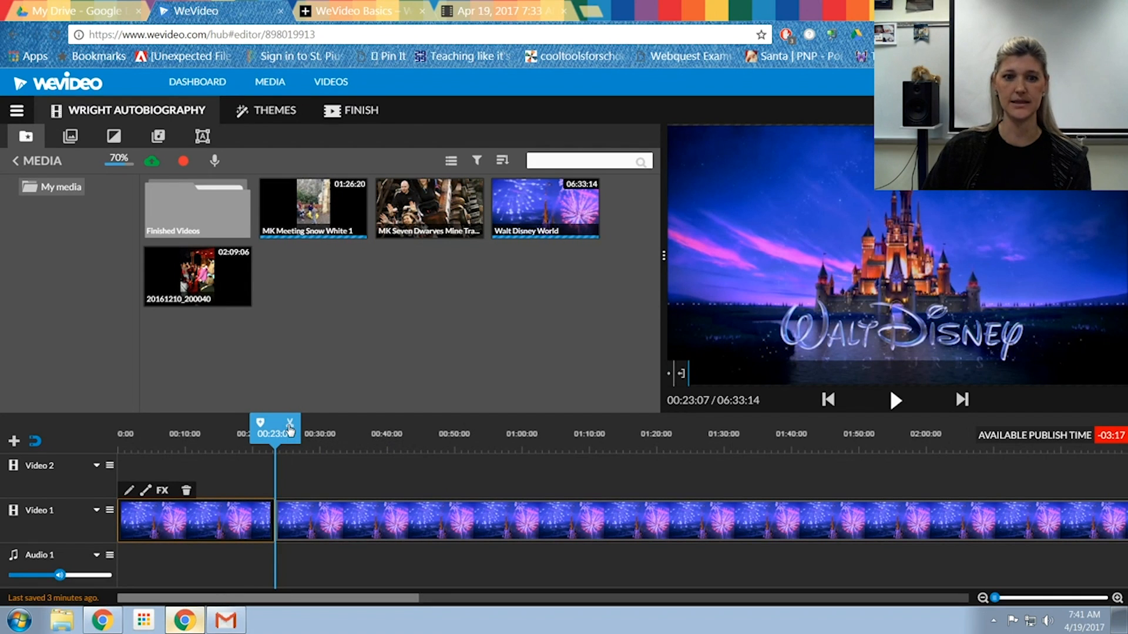
pyautogui.click(325, 529)
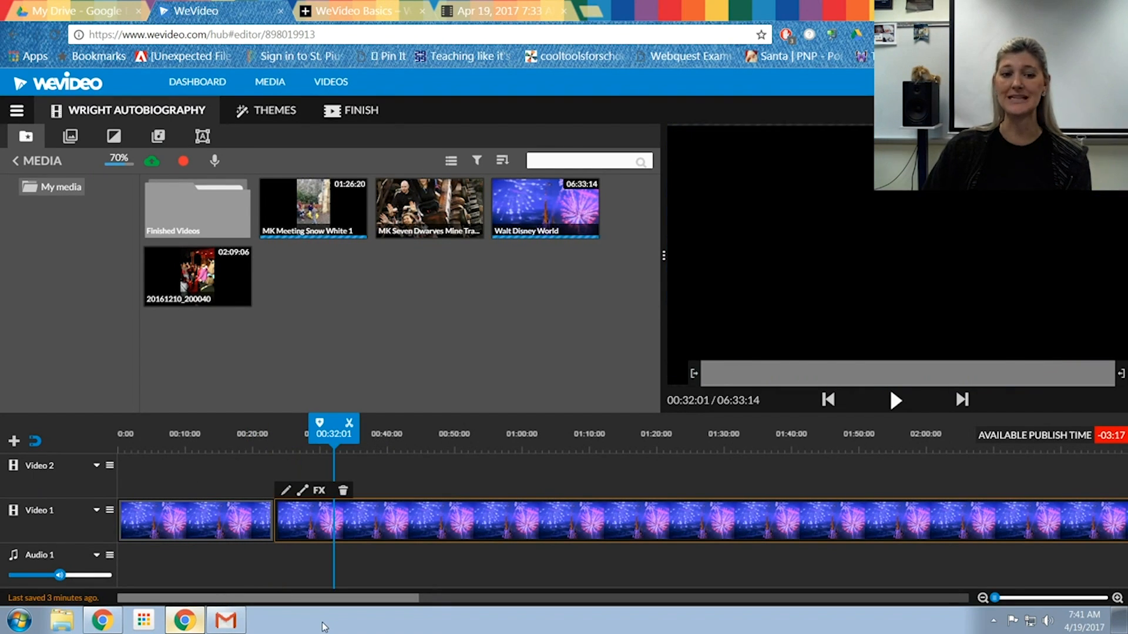
pyautogui.press('Delete')
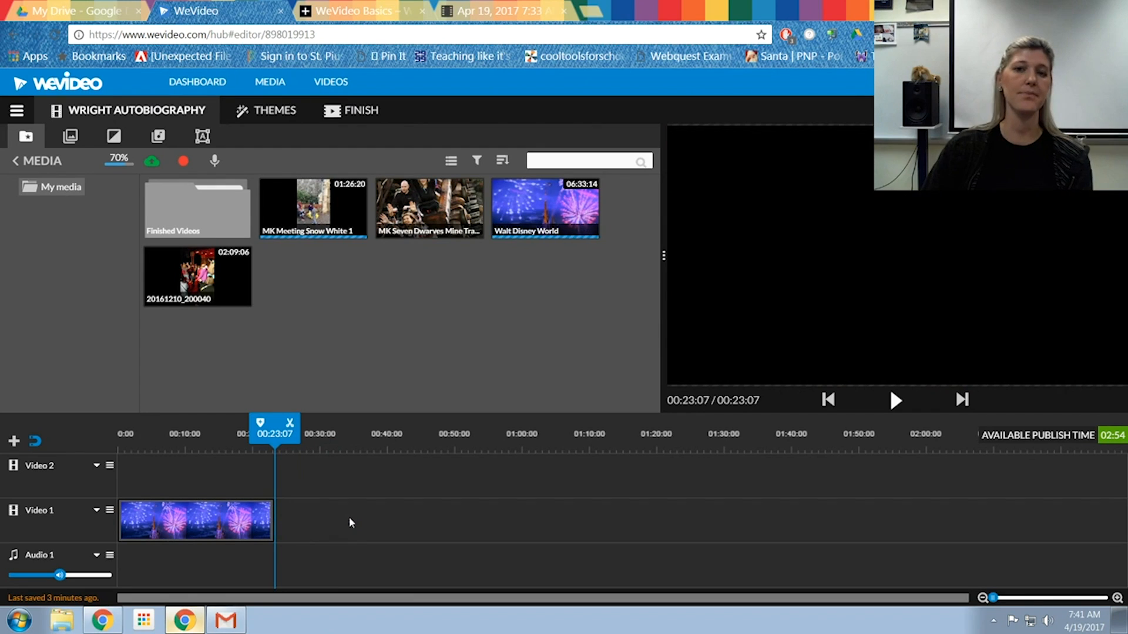
# Step: Play the shortened Walt Disney World clip from the beginning and pause it after about 15 seconds
pyautogui.click(895, 401)
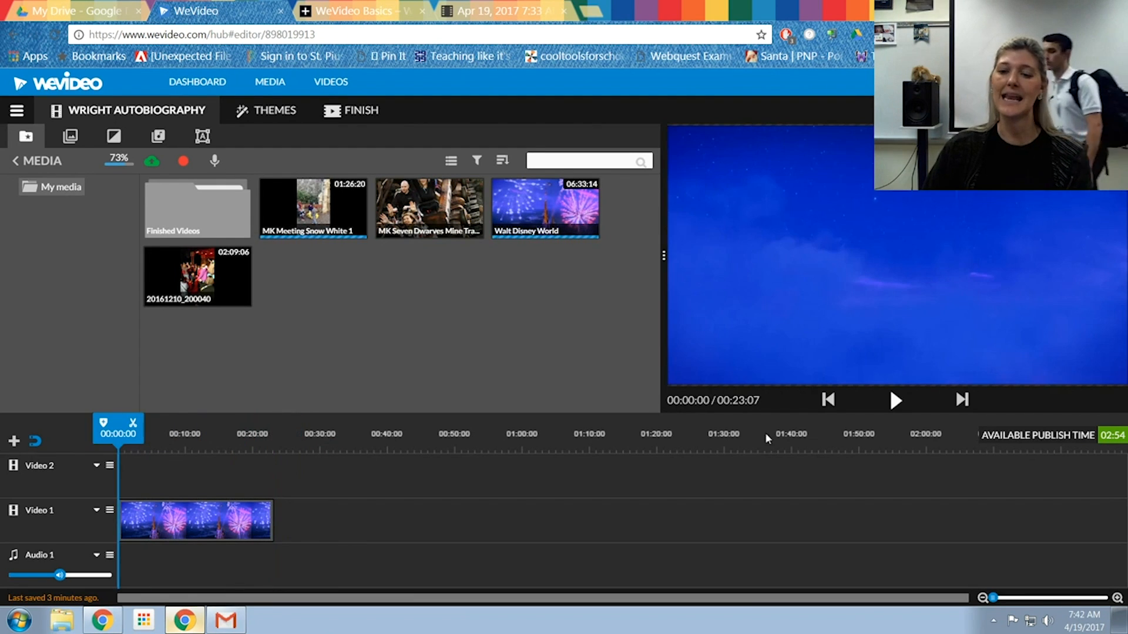
pyautogui.click(896, 403)
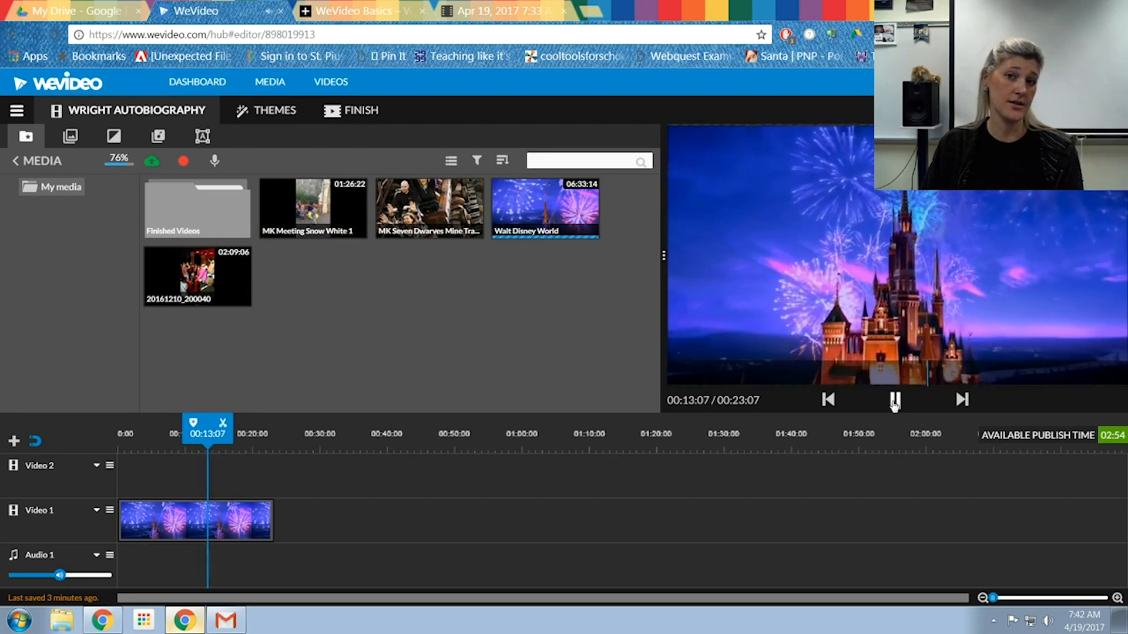
pyautogui.click(894, 403)
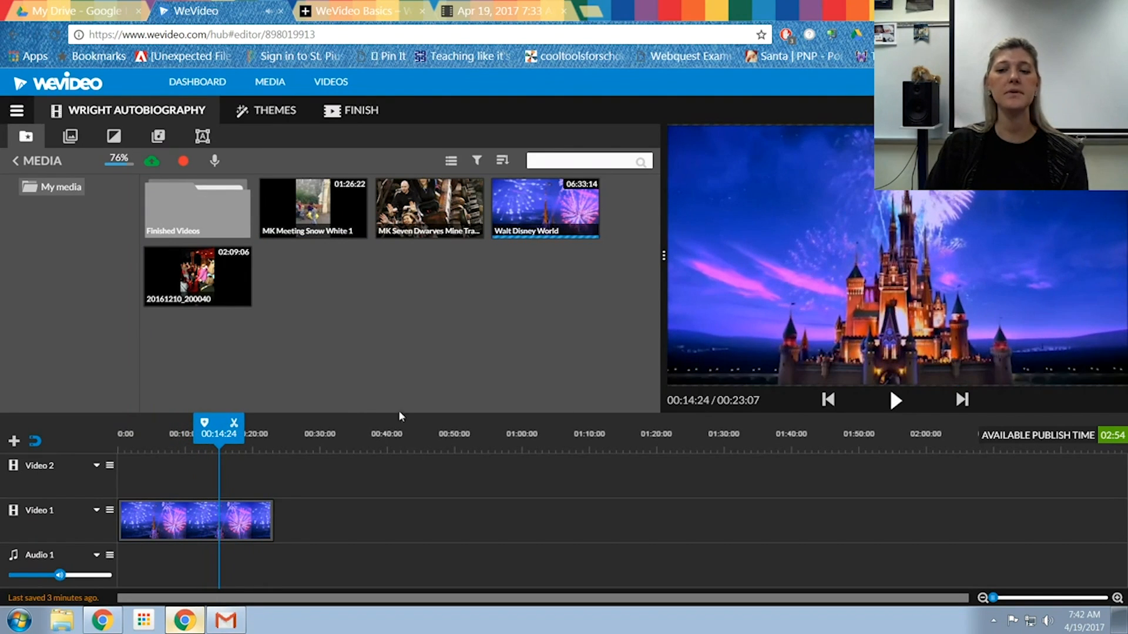
# Step: Place a Text graphic on Video 2 at 00:10:00 and extend it to the end of the video clip at 00:23:07
pyautogui.rightClick(203, 142)
pyautogui.click(202, 139)
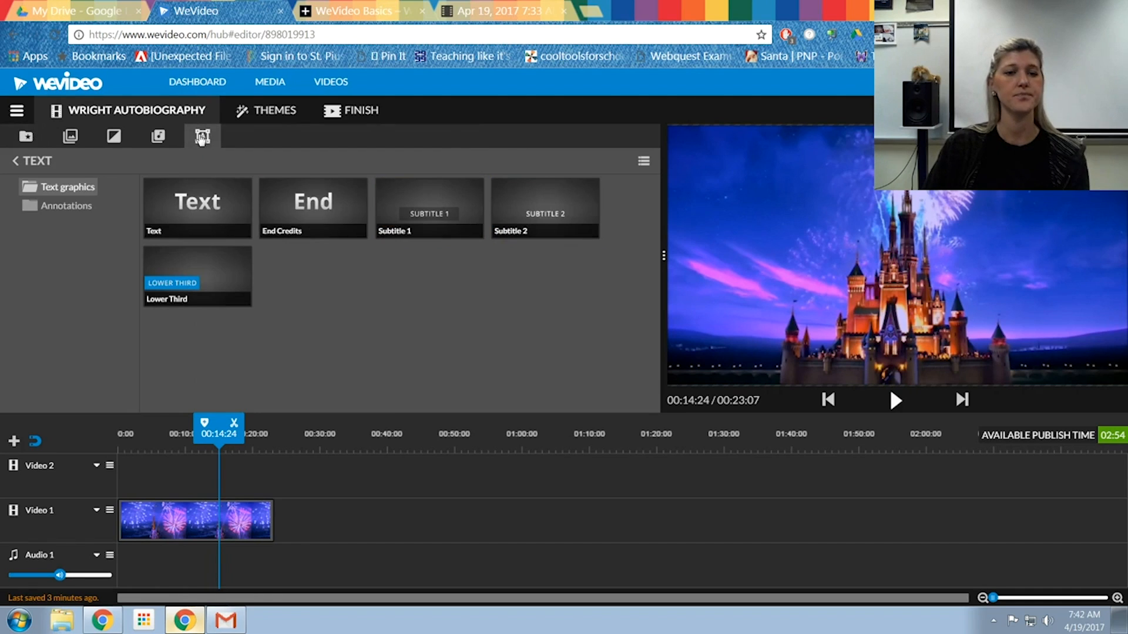
pyautogui.moveTo(200, 210); pyautogui.dragTo(146, 473)
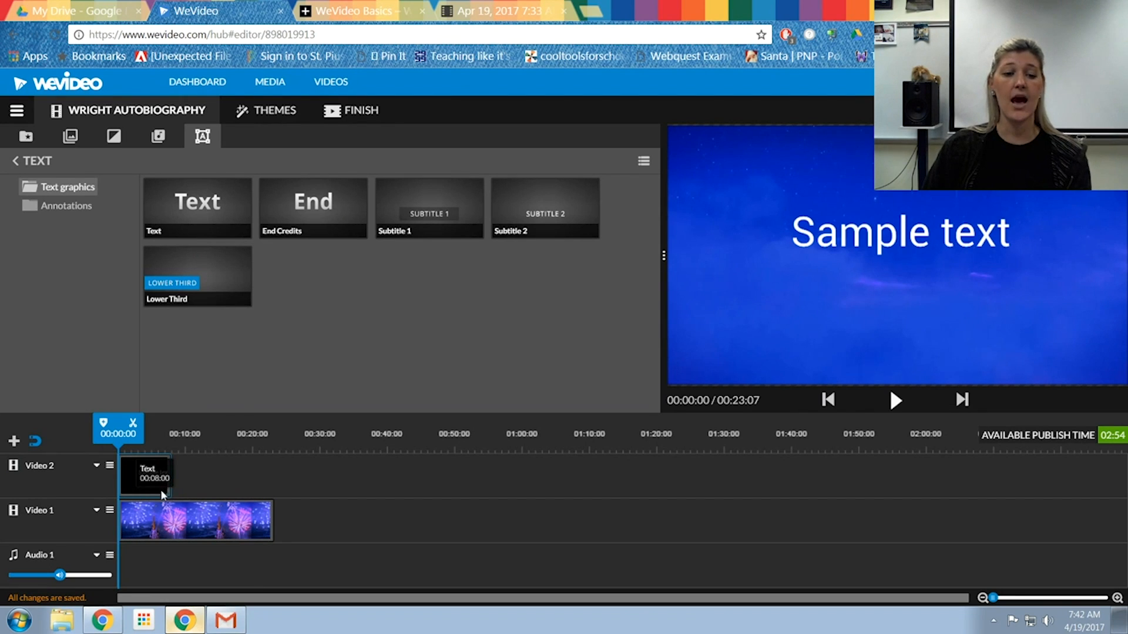
pyautogui.moveTo(131, 482); pyautogui.dragTo(210, 485)
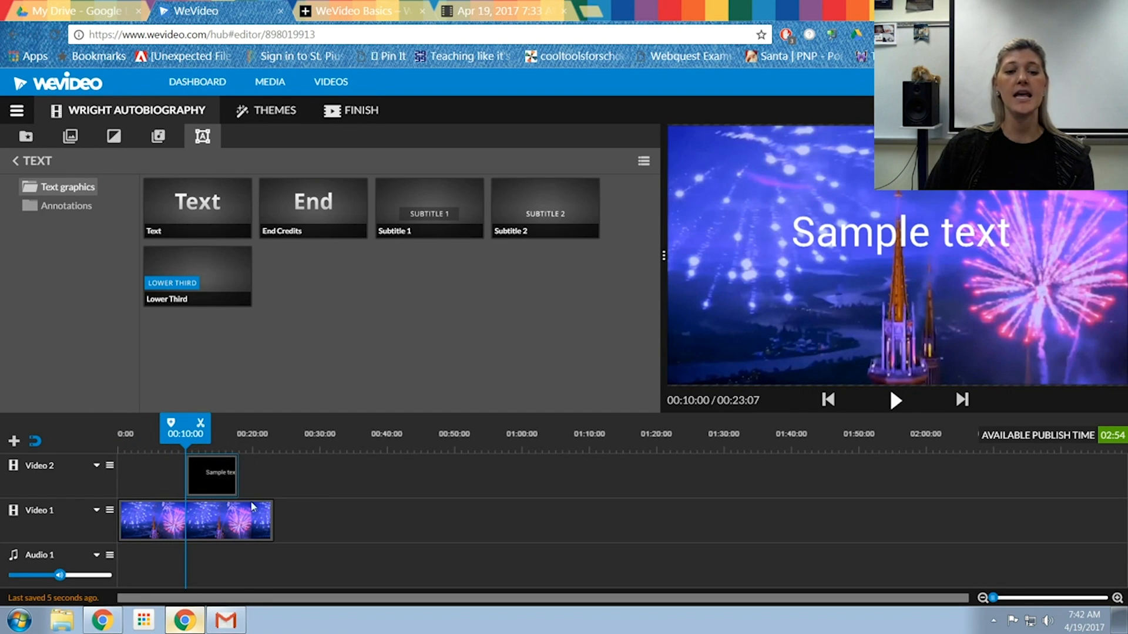
pyautogui.click(212, 480)
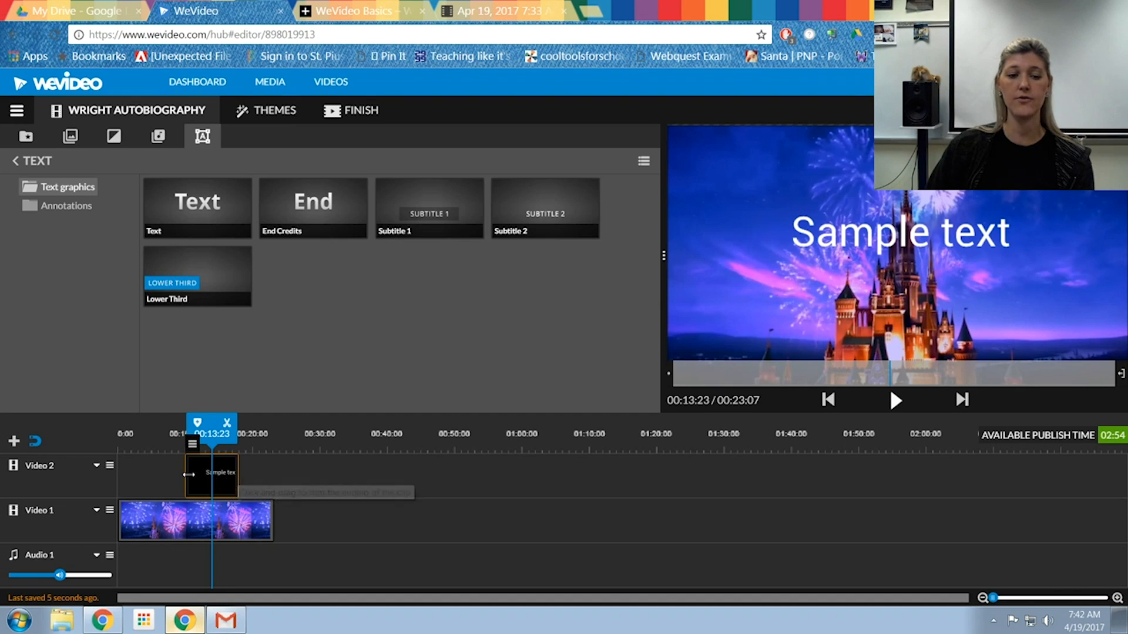
pyautogui.moveTo(238, 471); pyautogui.dragTo(275, 474)
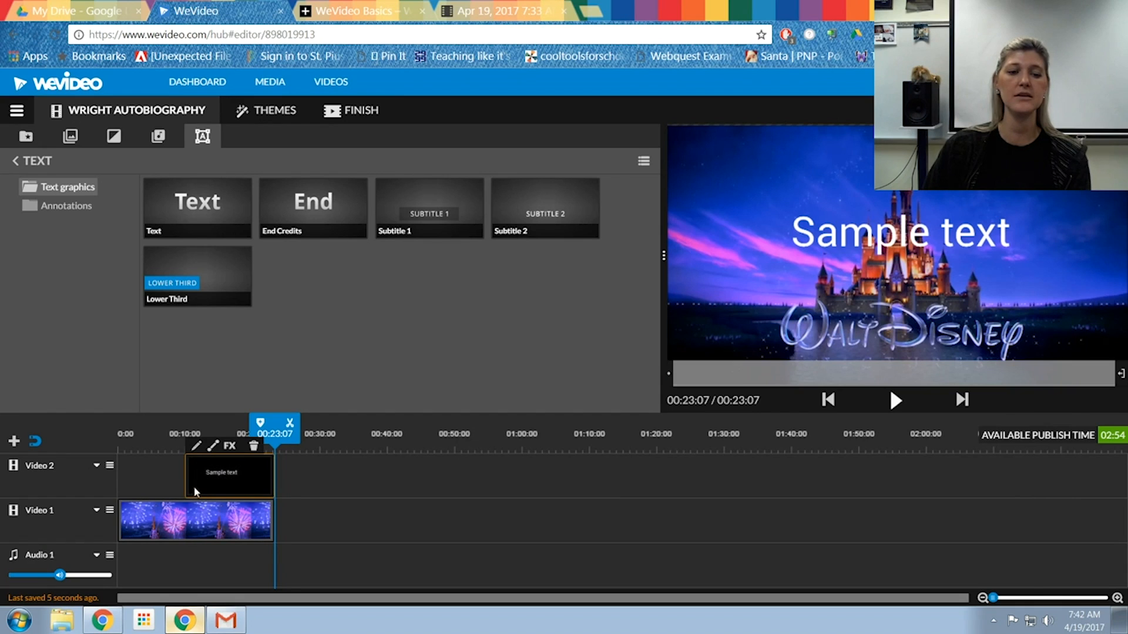
# Step: Edit the text graphic and replace the sample text with the family's surname followed by "Family Vacation"
pyautogui.click(197, 448)
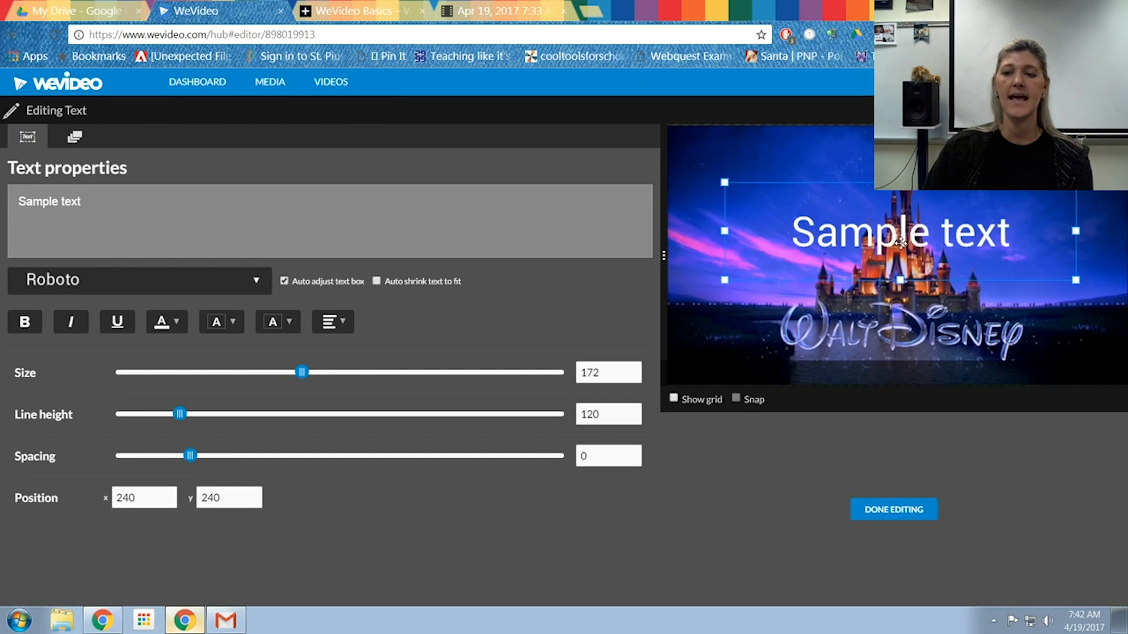
pyautogui.moveTo(124, 203); pyautogui.dragTo(1, 221)
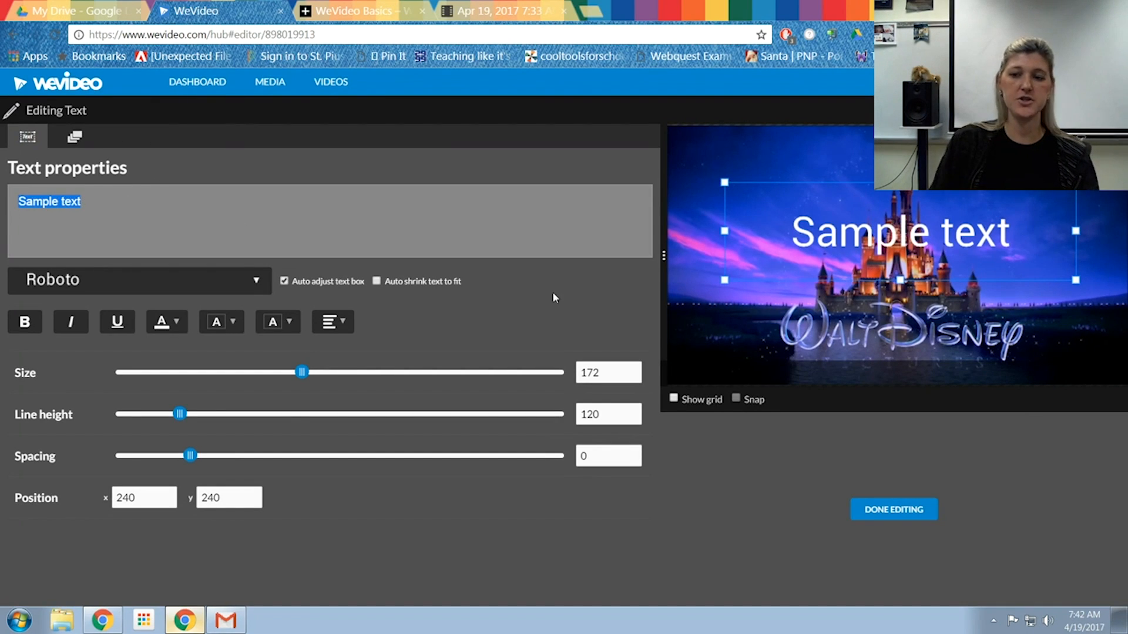
pyautogui.write('Green Family ')
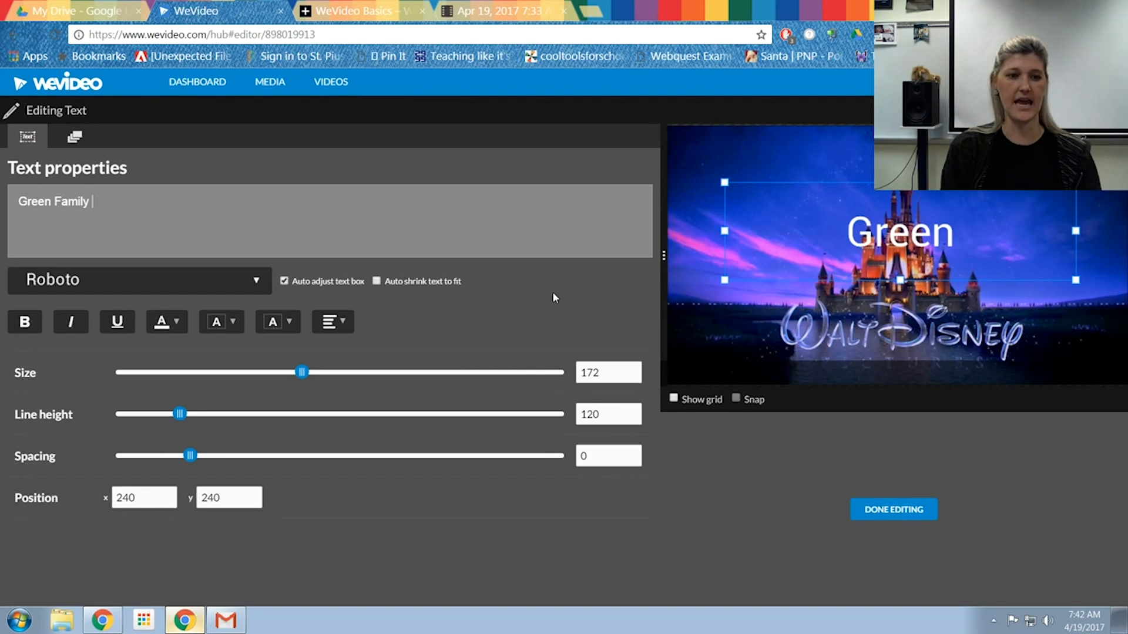
pyautogui.write('Vacation')
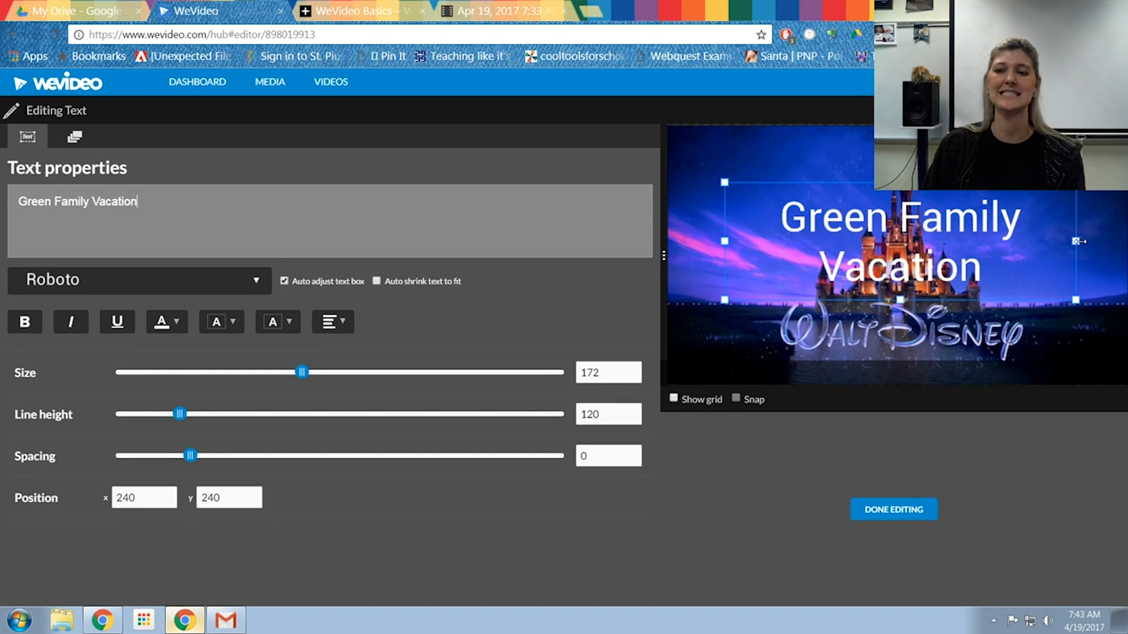
# Step: Widen the title's text box so the title fits on one line, and reposition it to about x -137, y 240
pyautogui.moveTo(1079, 241); pyautogui.dragTo(1123, 241)
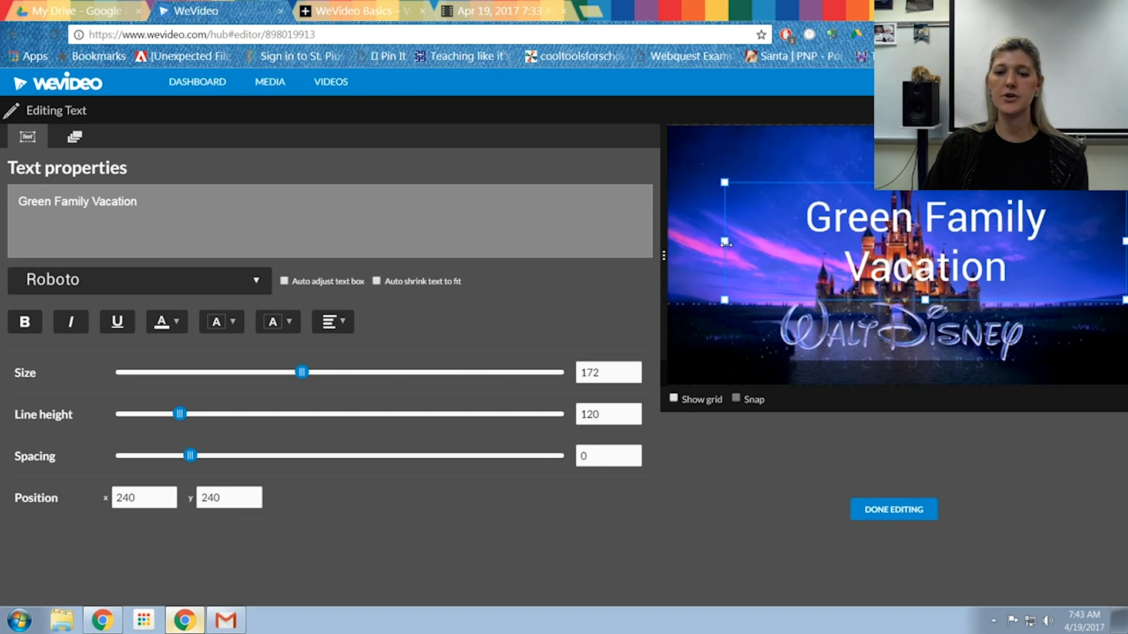
pyautogui.moveTo(726, 244); pyautogui.dragTo(616, 244)
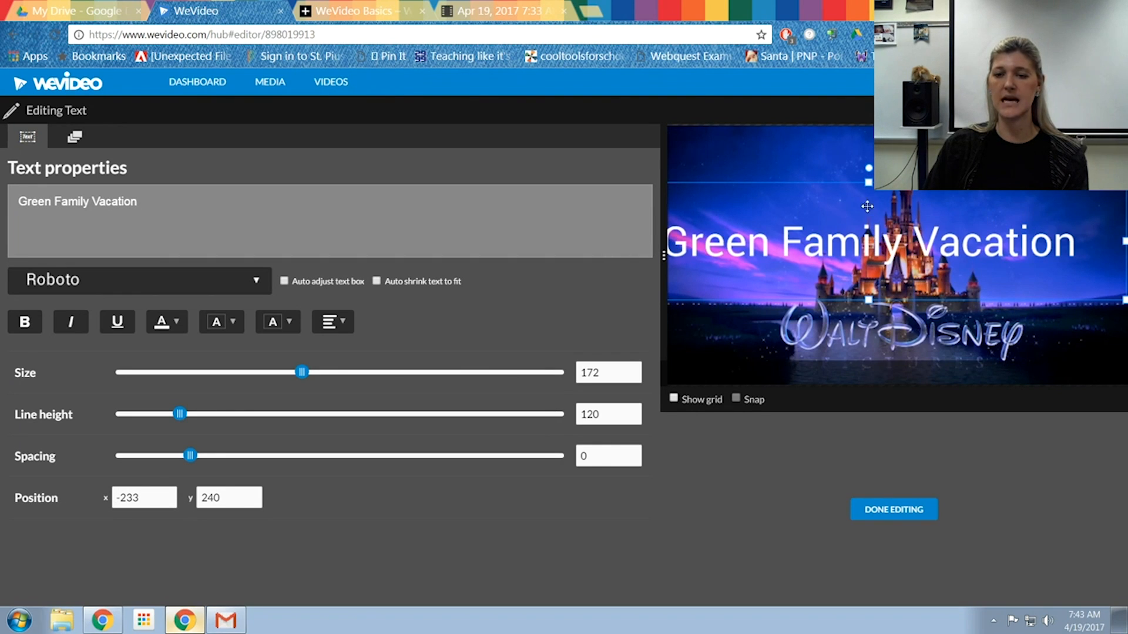
pyautogui.moveTo(837, 183); pyautogui.dragTo(855, 182)
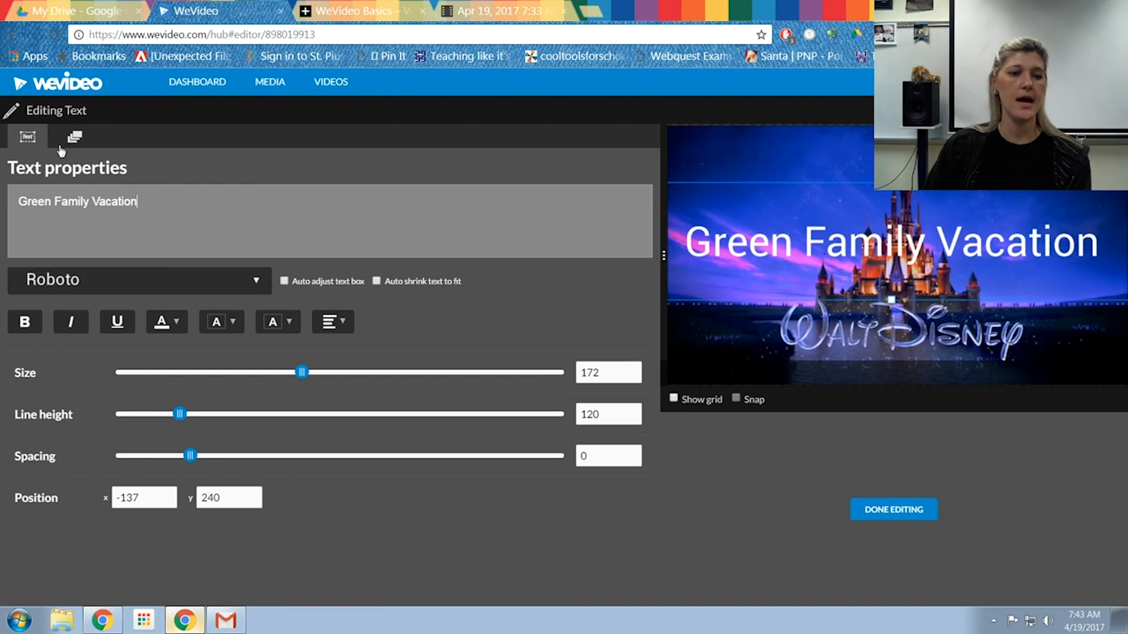
# Step: Set the title in the outlined hand-drawn Dumb font with bold, trying italic and turning it back off
pyautogui.click(56, 283)
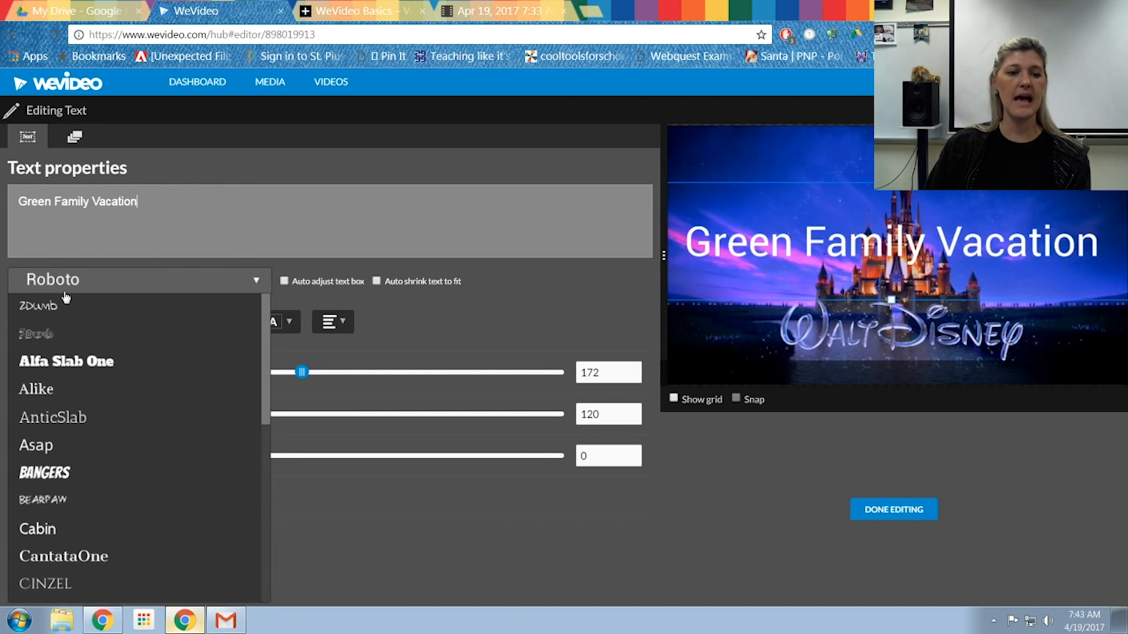
pyautogui.click(48, 343)
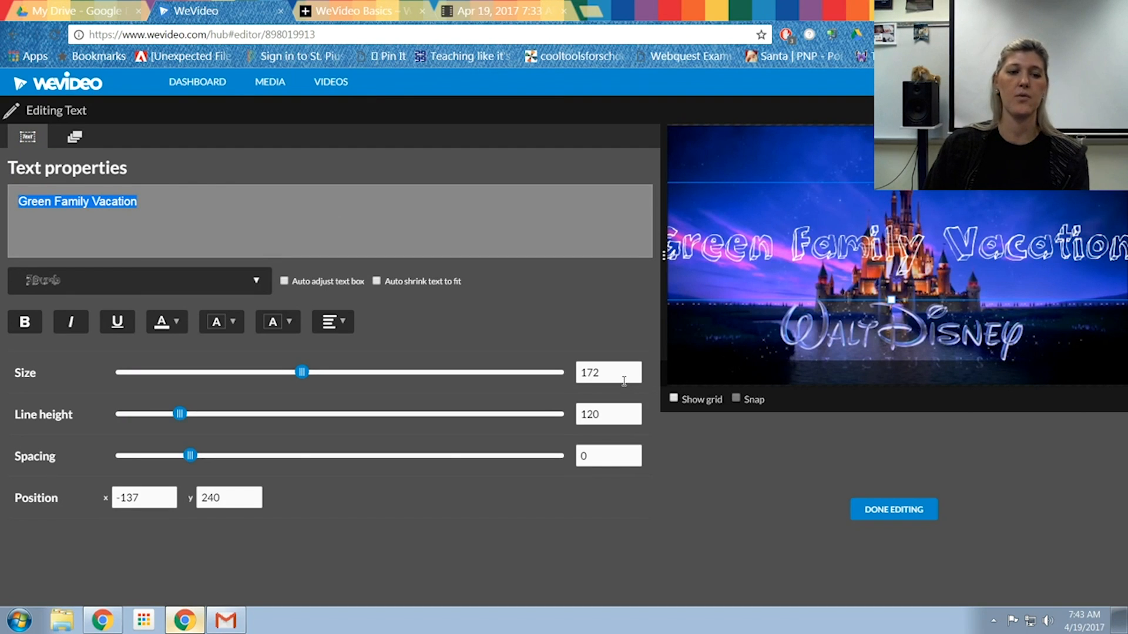
pyautogui.click(25, 325)
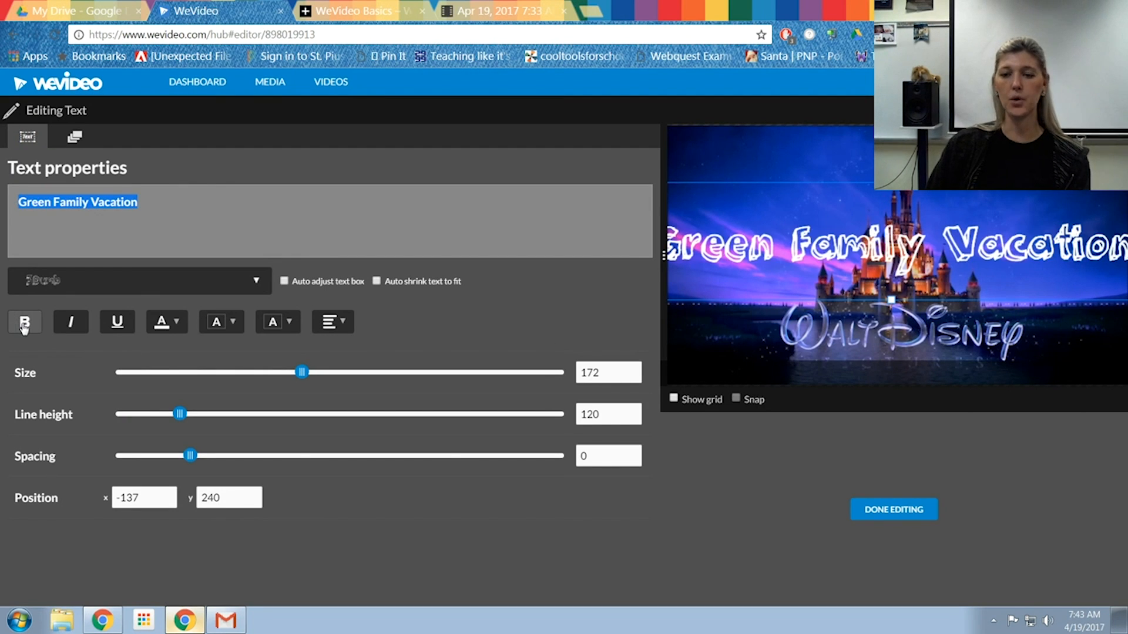
pyautogui.click(70, 325)
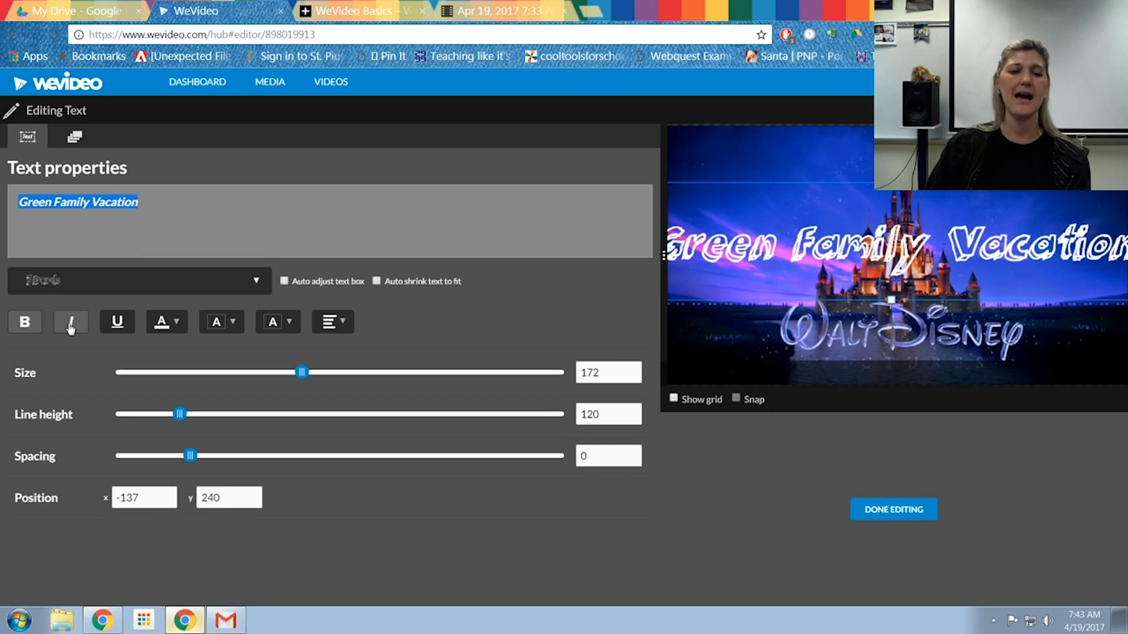
pyautogui.click(70, 327)
# Step: Try black and red as the title's text colour, and return it to white, rgb(255, 255, 255)
pyautogui.click(166, 328)
pyautogui.click(167, 342)
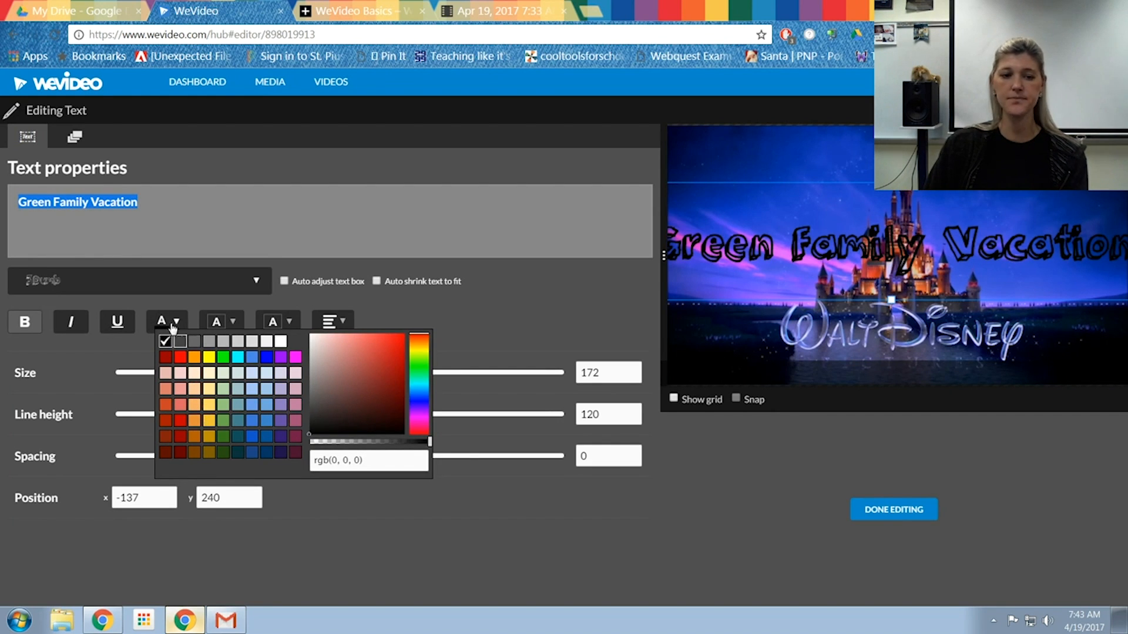
pyautogui.click(180, 358)
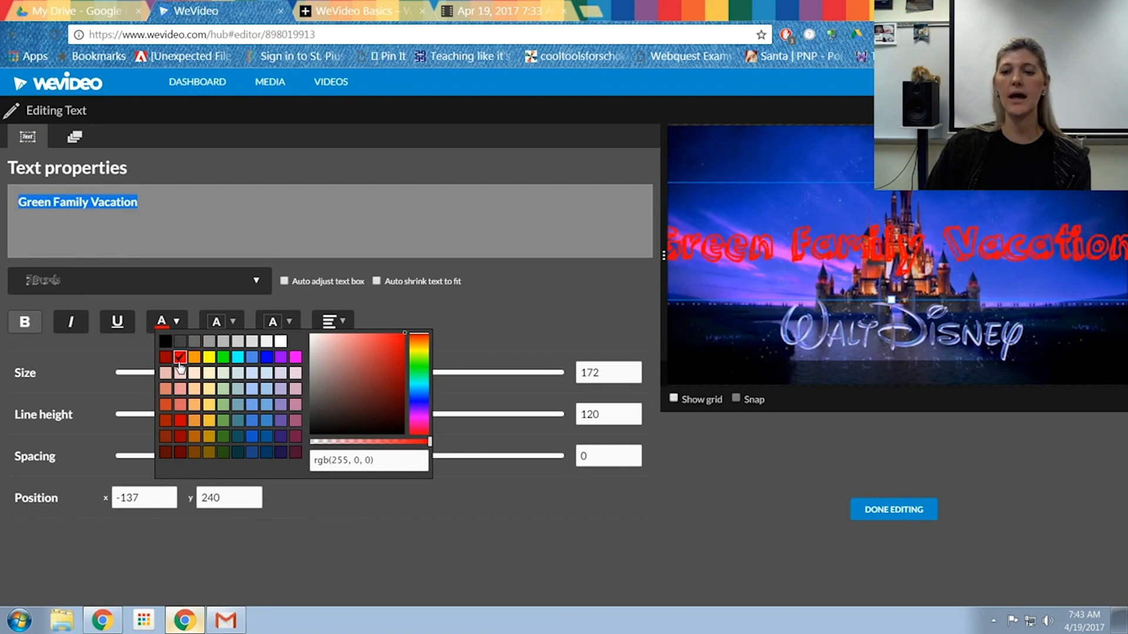
pyautogui.click(282, 344)
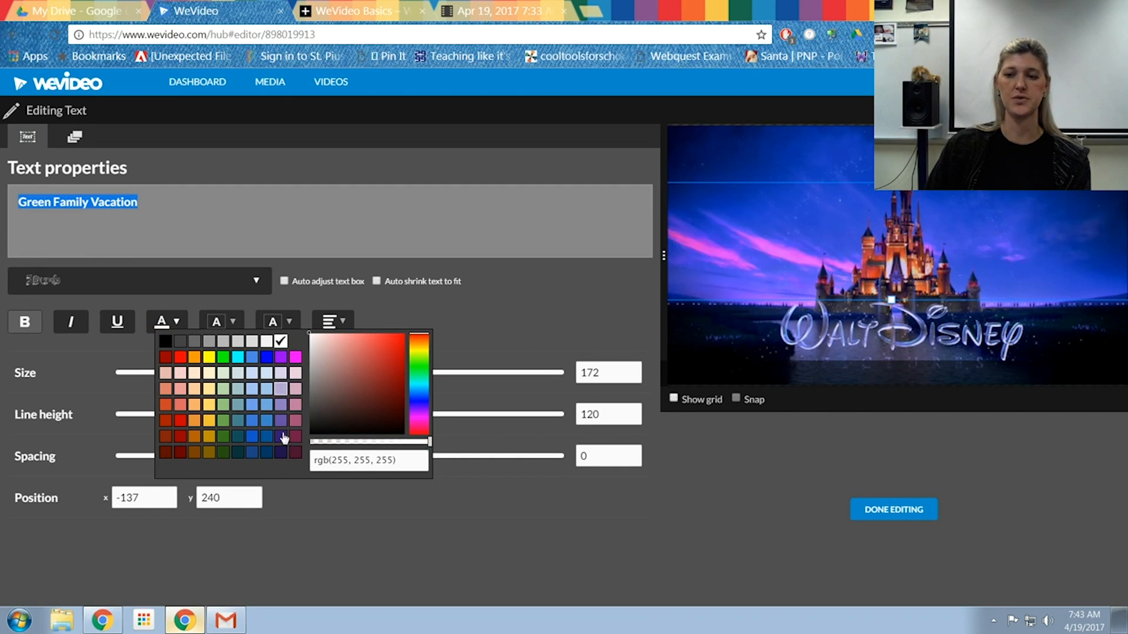
pyautogui.click(383, 293)
pyautogui.click(237, 329)
pyautogui.click(232, 323)
pyautogui.click(289, 328)
pyautogui.click(289, 327)
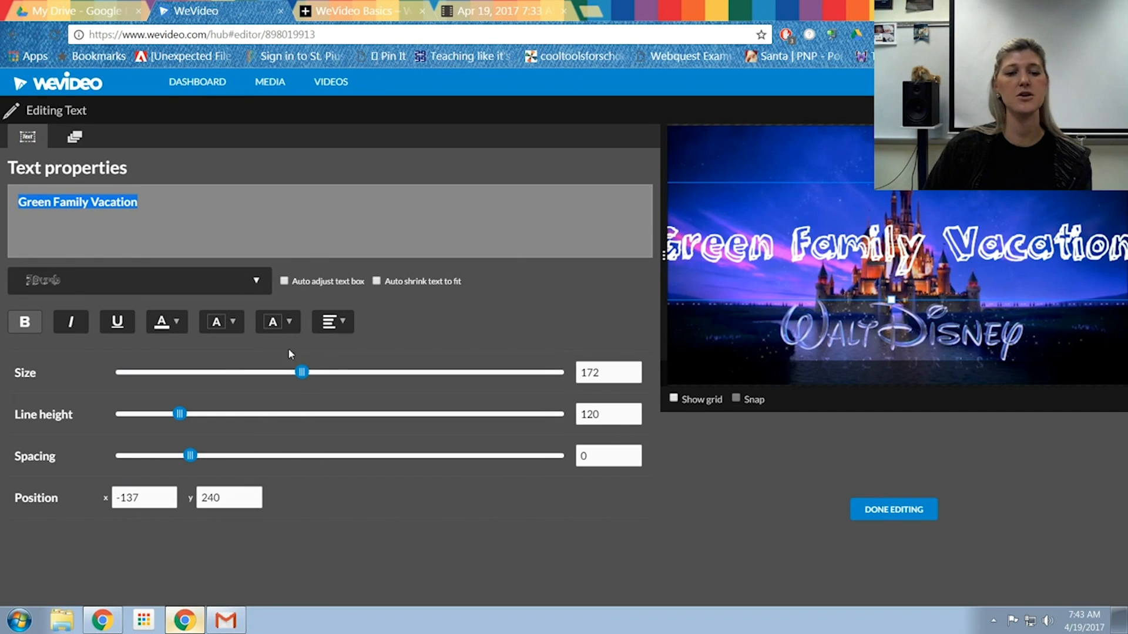
# Step: Set the title's size to 152, trying line height 160 and spacing 1 and returning them to 120 and 0
pyautogui.moveTo(302, 375); pyautogui.dragTo(279, 379)
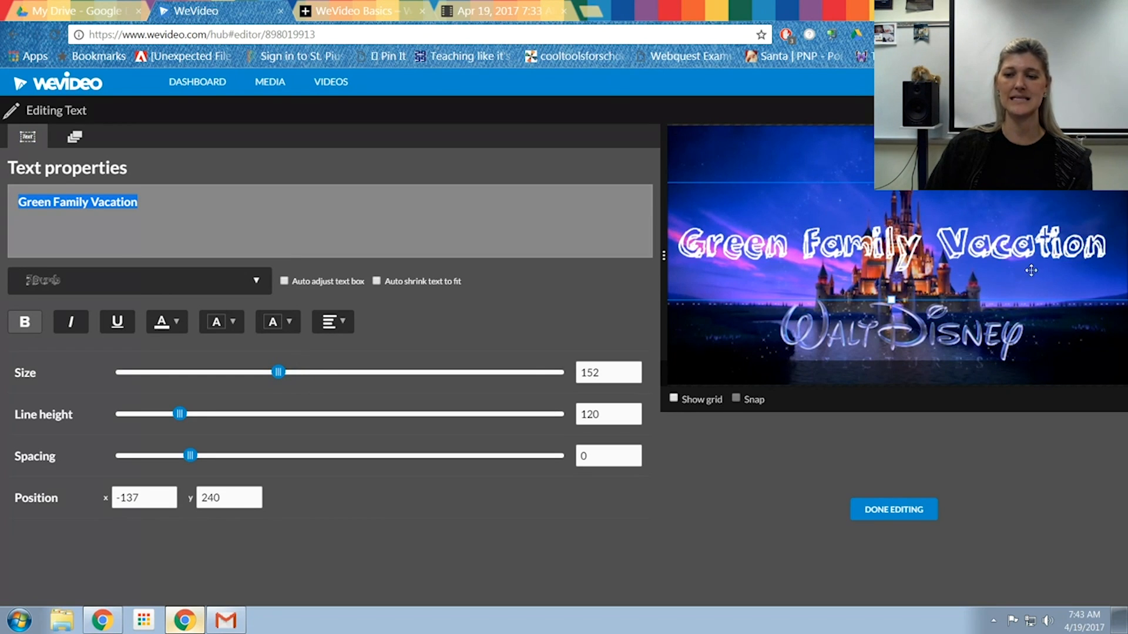
pyautogui.moveTo(229, 420); pyautogui.dragTo(265, 418)
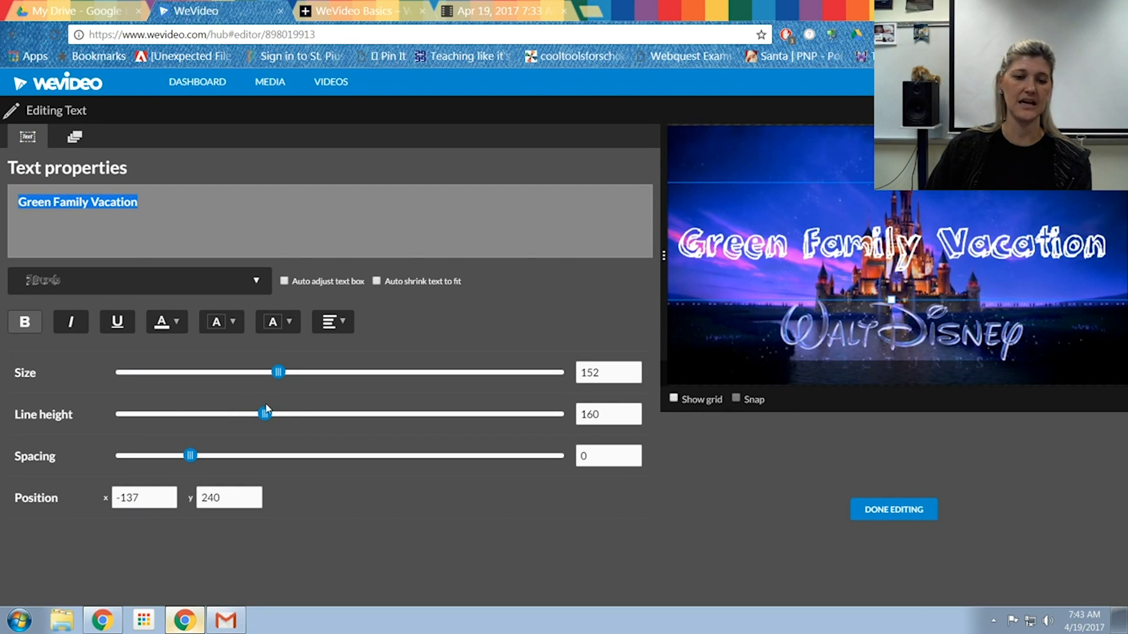
pyautogui.moveTo(266, 418); pyautogui.dragTo(241, 414)
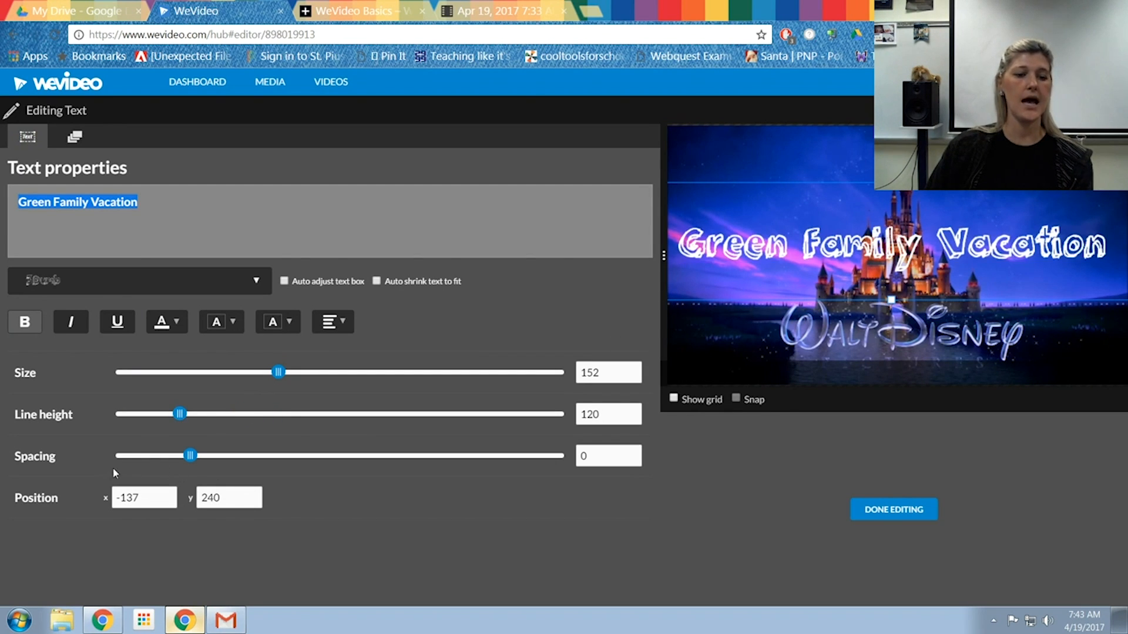
pyautogui.moveTo(188, 457); pyautogui.dragTo(257, 464)
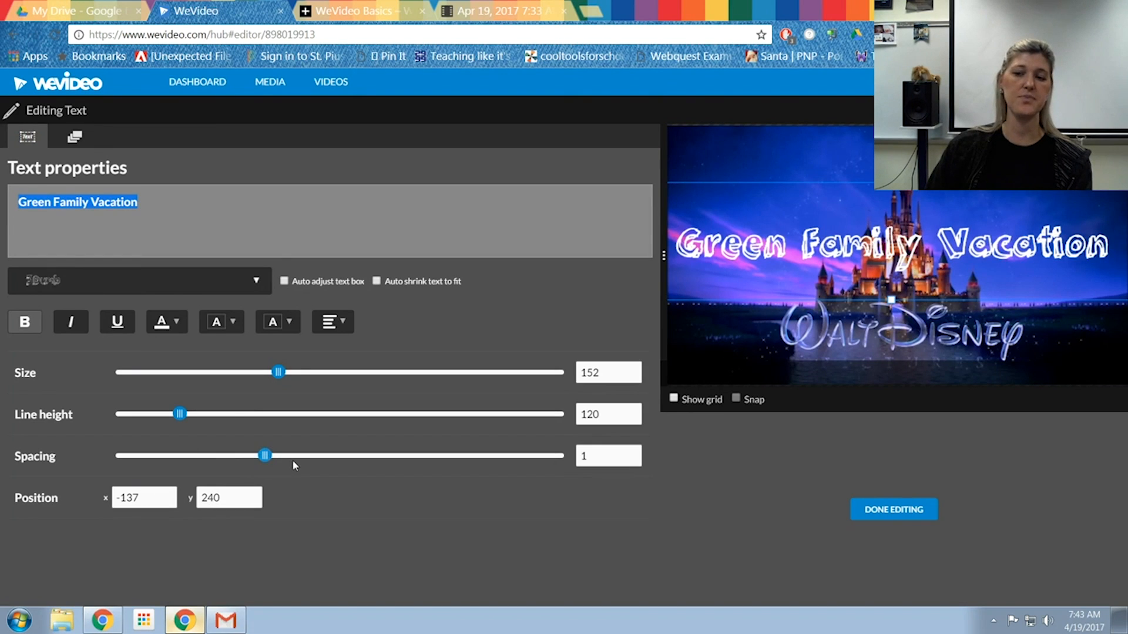
pyautogui.moveTo(265, 456); pyautogui.dragTo(191, 457)
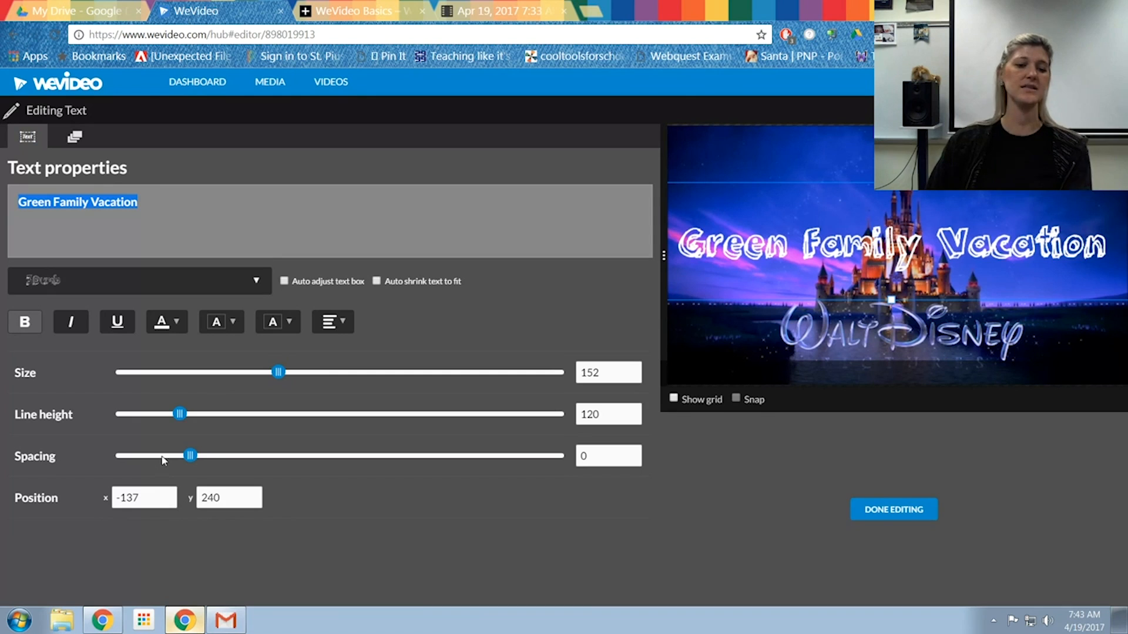
# Step: Show the grid, reposition the title to about x -101, y 279, and hide the grid again
pyautogui.click(690, 398)
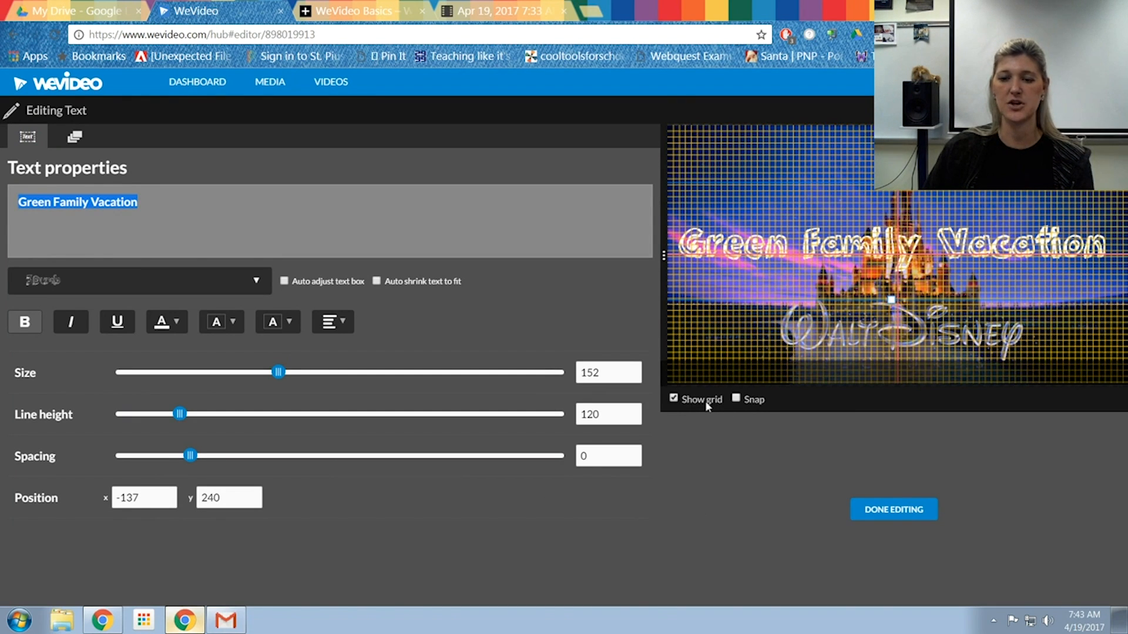
pyautogui.click(737, 399)
pyautogui.moveTo(872, 269)
pyautogui.mouseDown()
pyautogui.moveTo(878, 230)
pyautogui.moveTo(880, 249)
pyautogui.moveTo(923, 268)
pyautogui.moveTo(878, 253)
pyautogui.mouseUp()
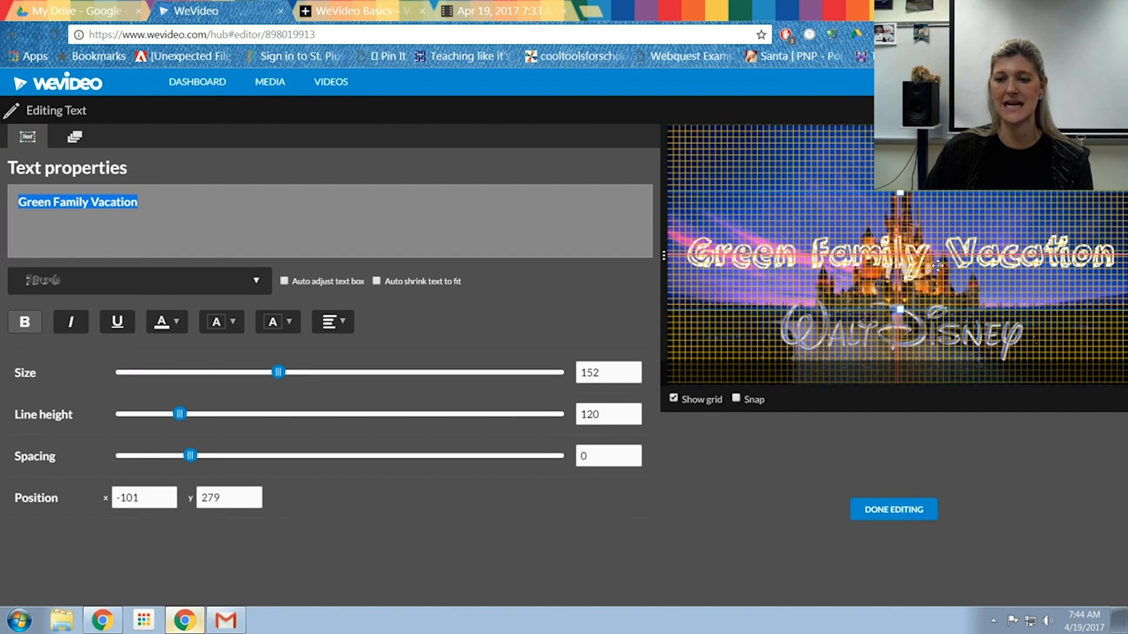
pyautogui.click(692, 402)
pyautogui.click(691, 402)
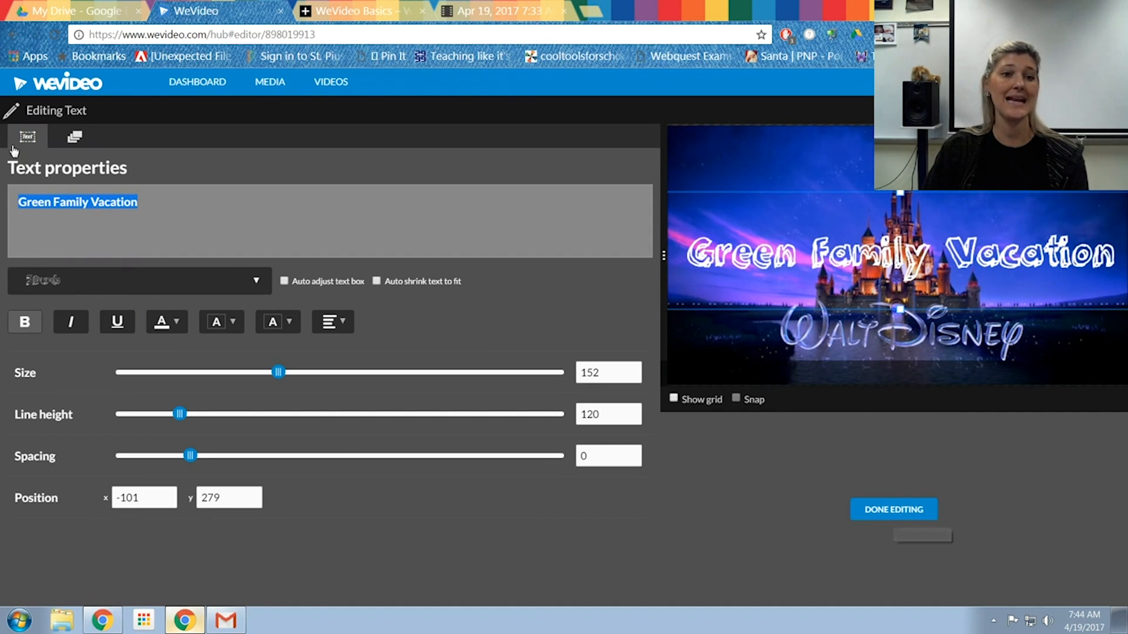
# Step: Try a title animation ending at scale 3.24 near x -2631, y -1481, return the end scale to 1, and finish editing
pyautogui.click(80, 142)
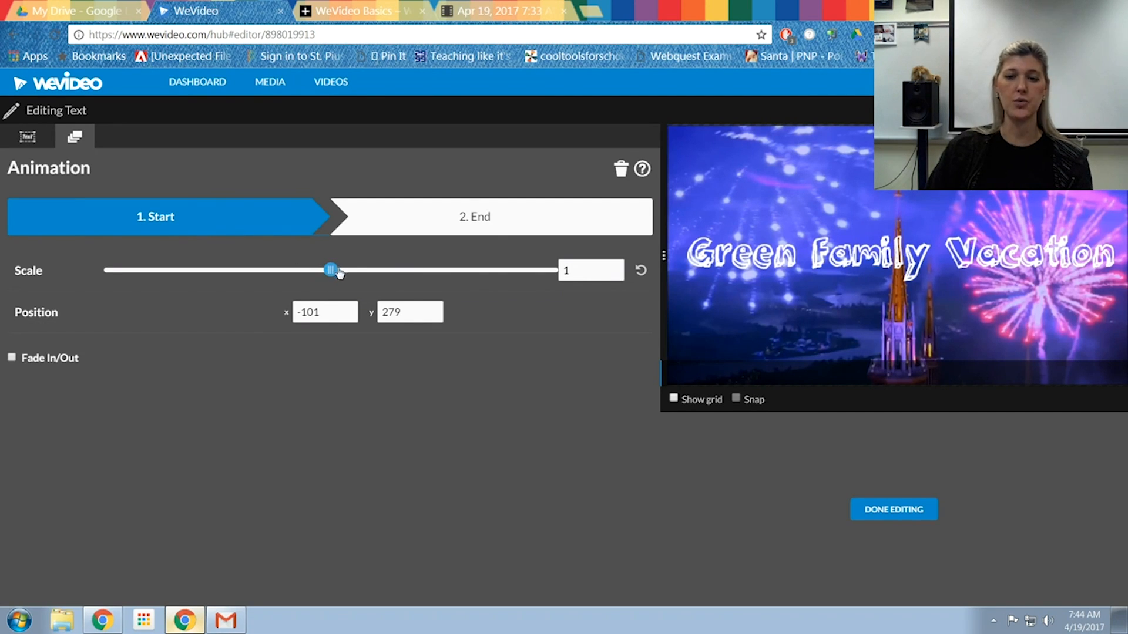
pyautogui.click(477, 226)
pyautogui.moveTo(331, 270); pyautogui.dragTo(457, 285)
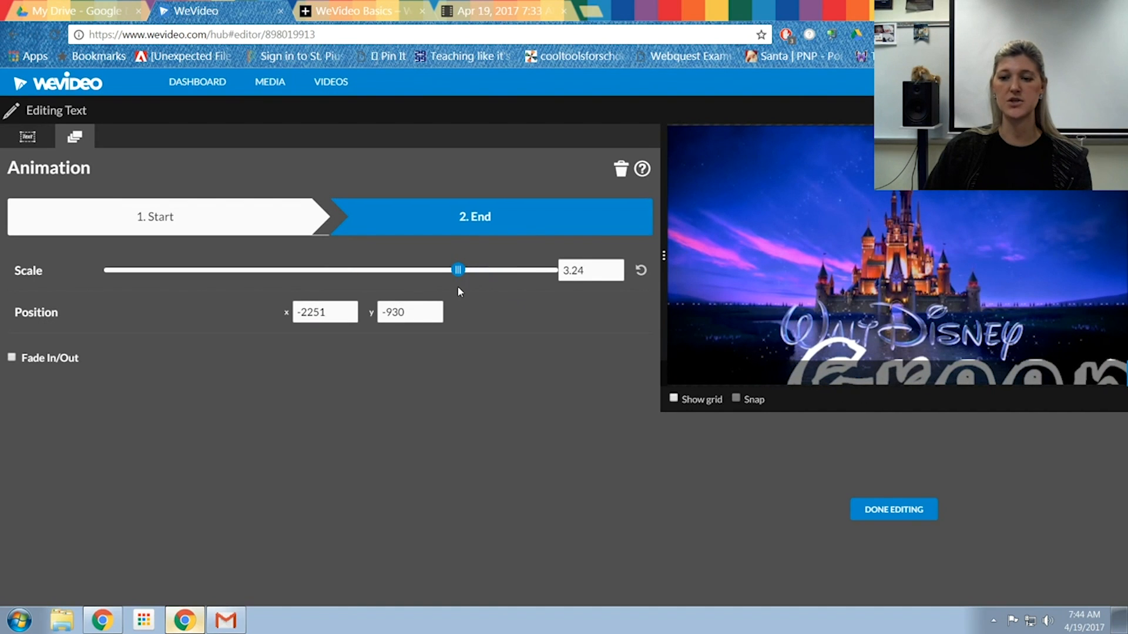
pyautogui.moveTo(858, 353); pyautogui.dragTo(768, 222)
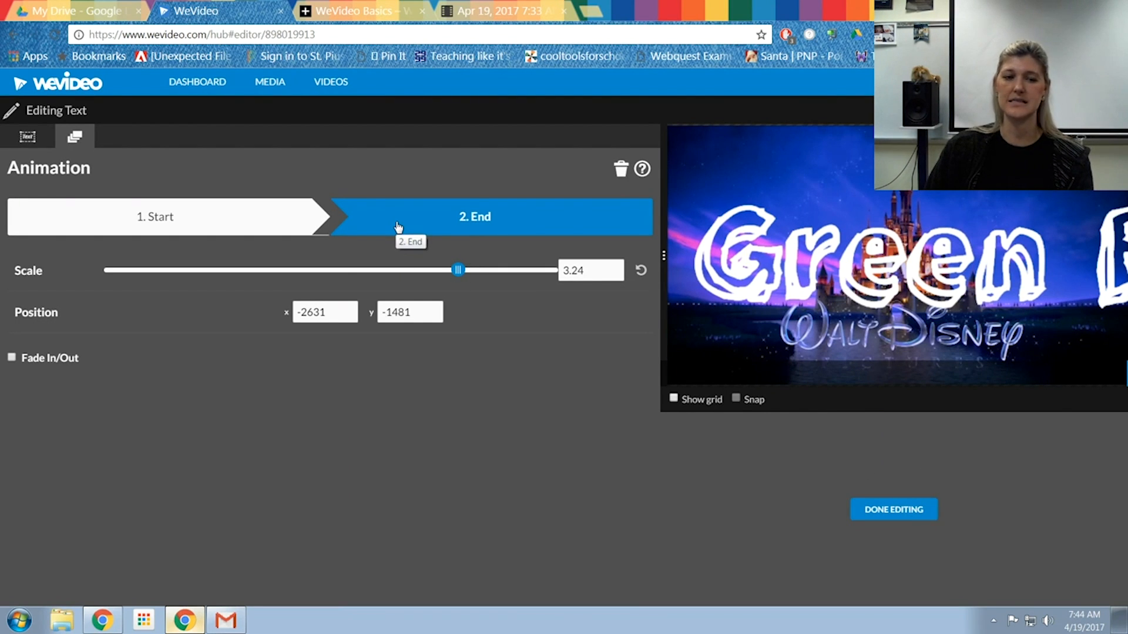
pyautogui.moveTo(459, 270); pyautogui.dragTo(327, 283)
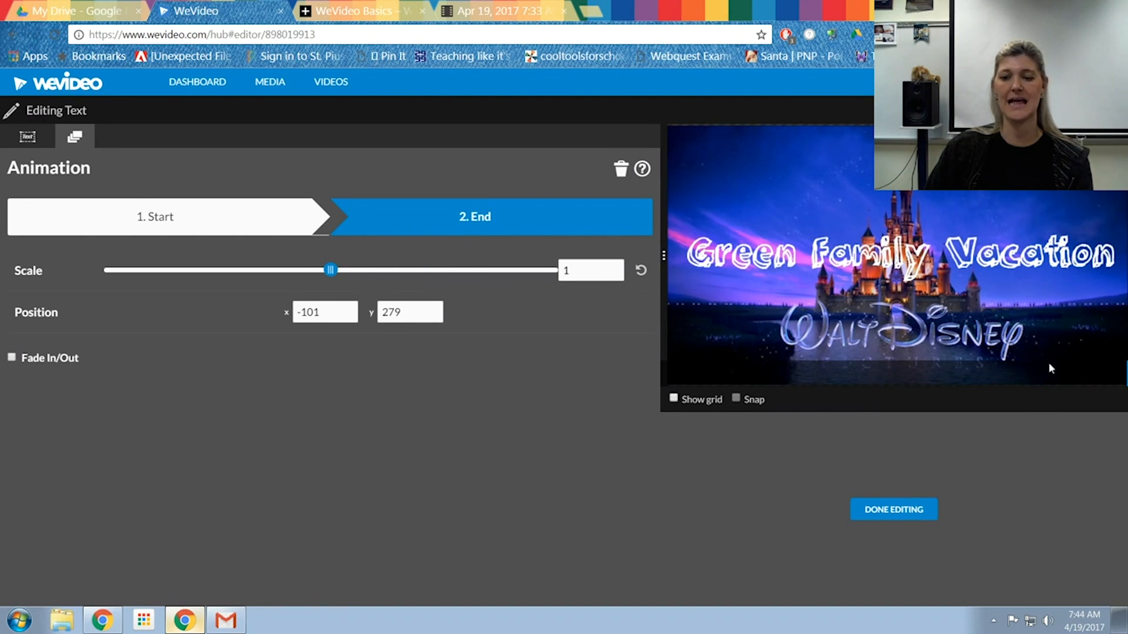
pyautogui.click(883, 514)
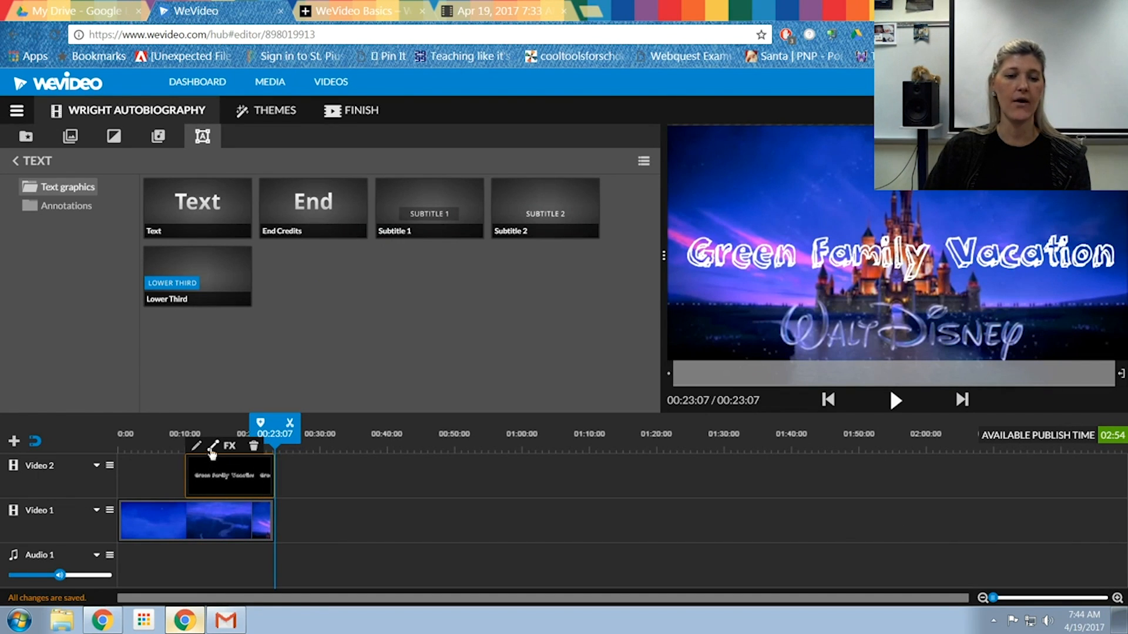
# Step: Reopen the title for editing and enable Fade In/Out, keeping 1 second for each fade
pyautogui.click(196, 448)
pyautogui.click(12, 357)
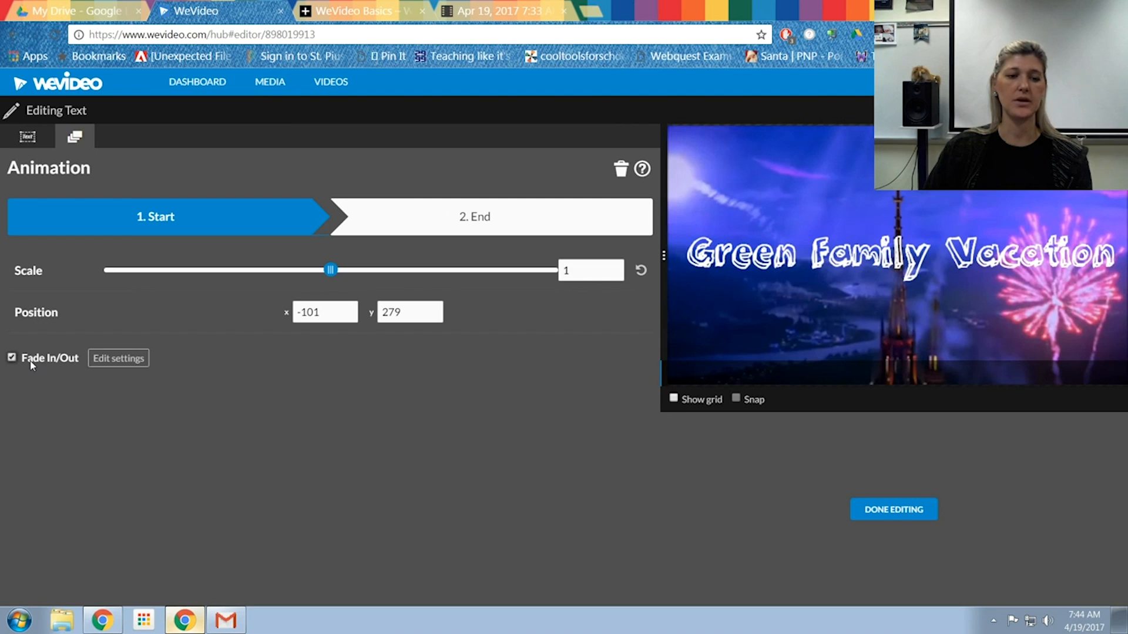
pyautogui.click(117, 359)
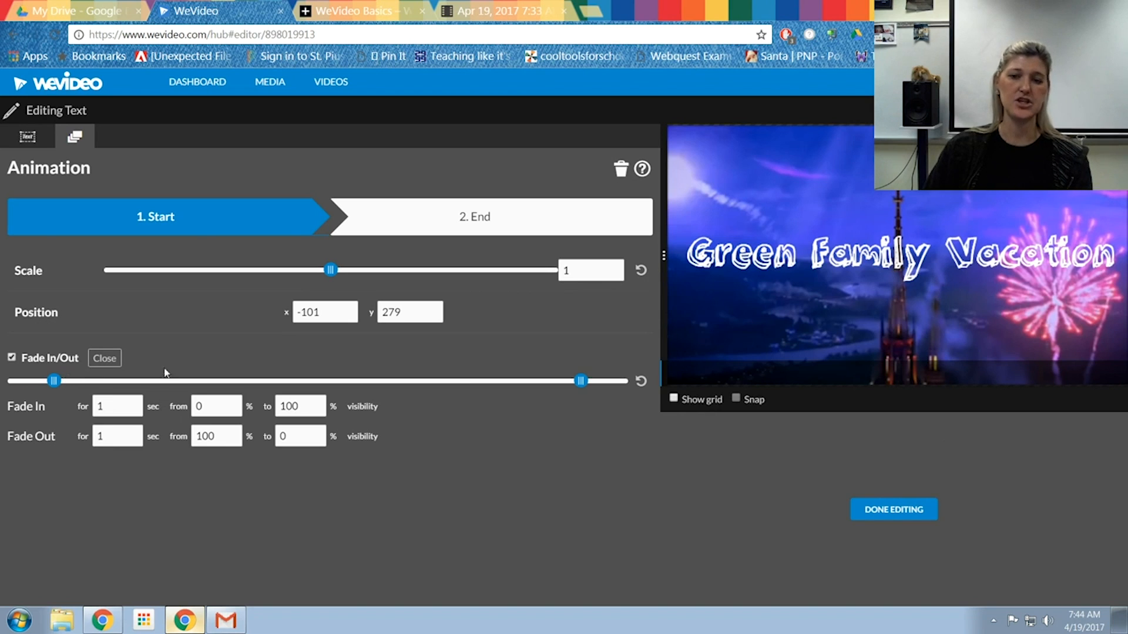
pyautogui.click(905, 512)
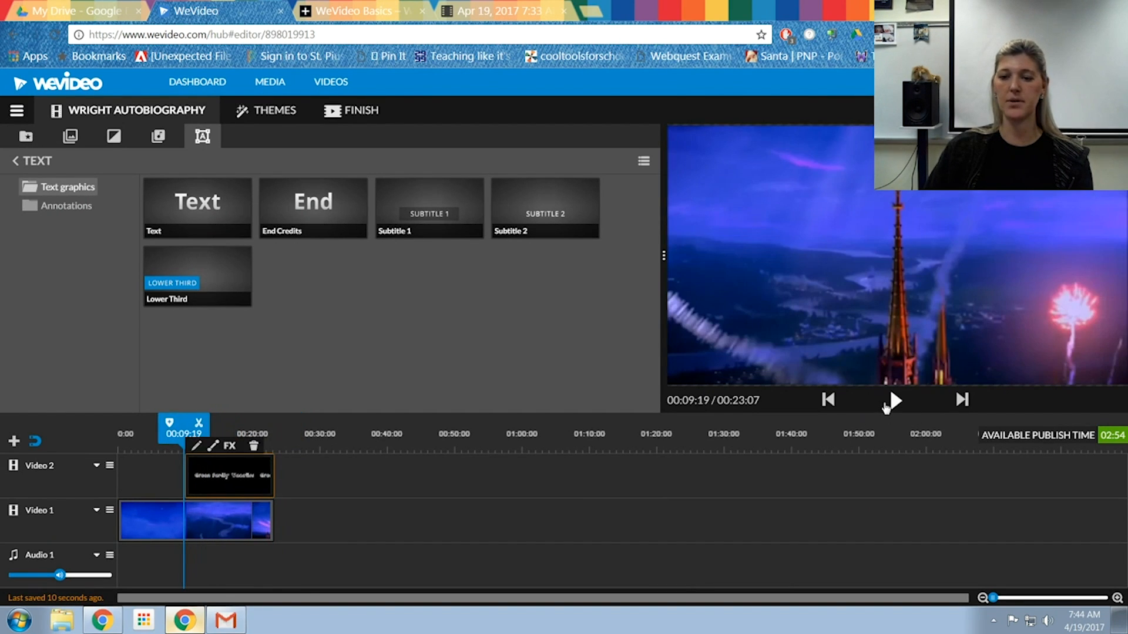
# Step: Preview the title's fade-in up to about 00:12:04 and display the fade line on the title clip
pyautogui.click(890, 402)
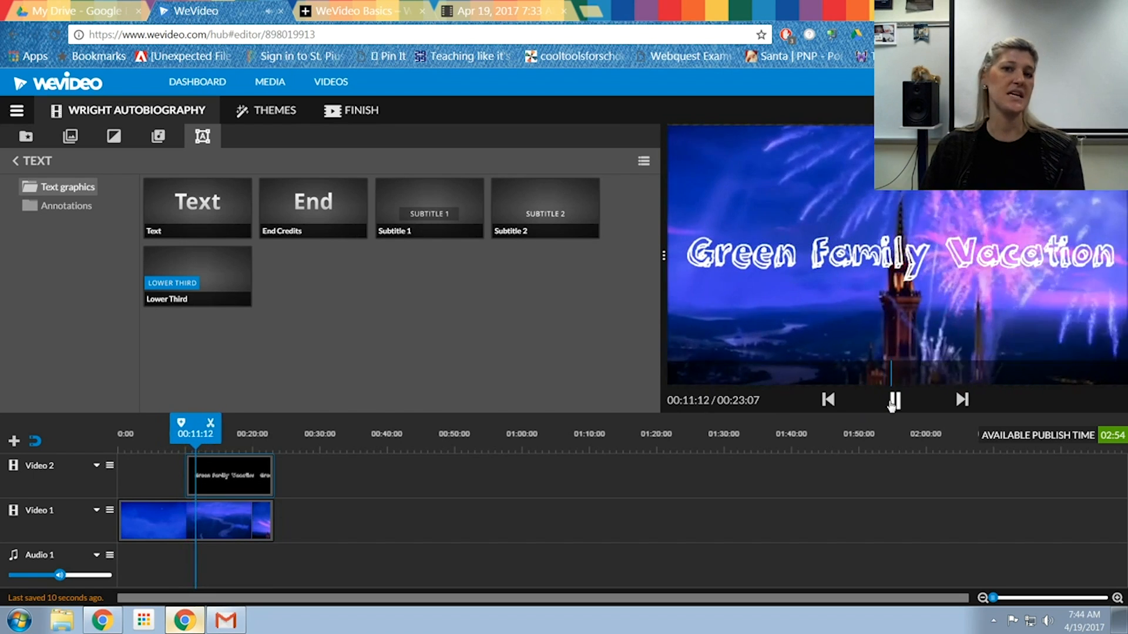
pyautogui.click(893, 401)
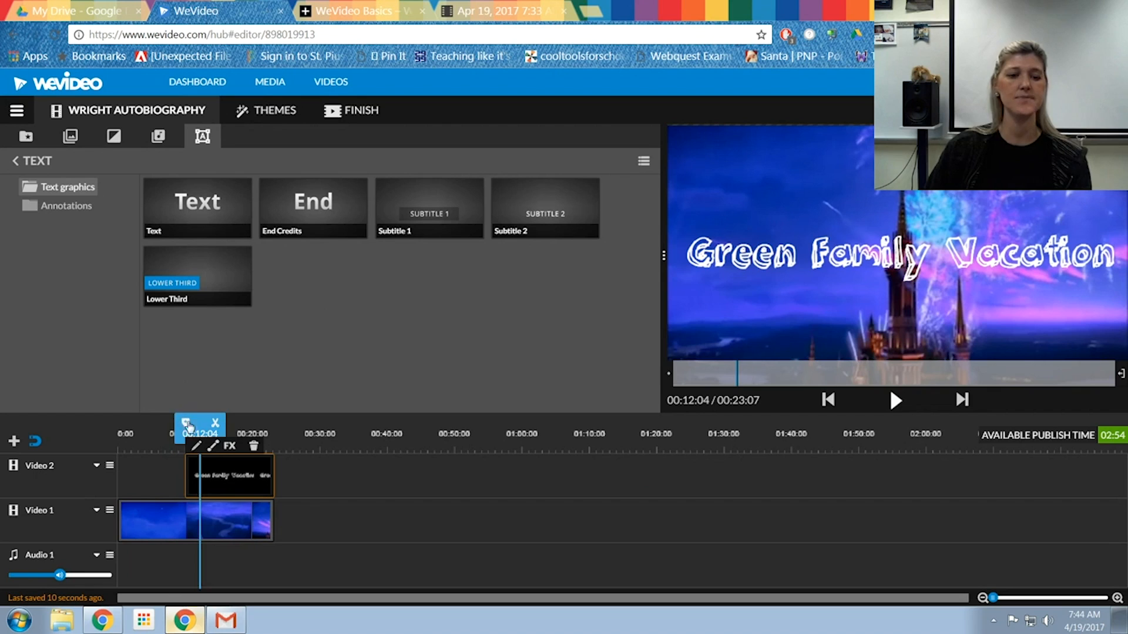
pyautogui.click(213, 447)
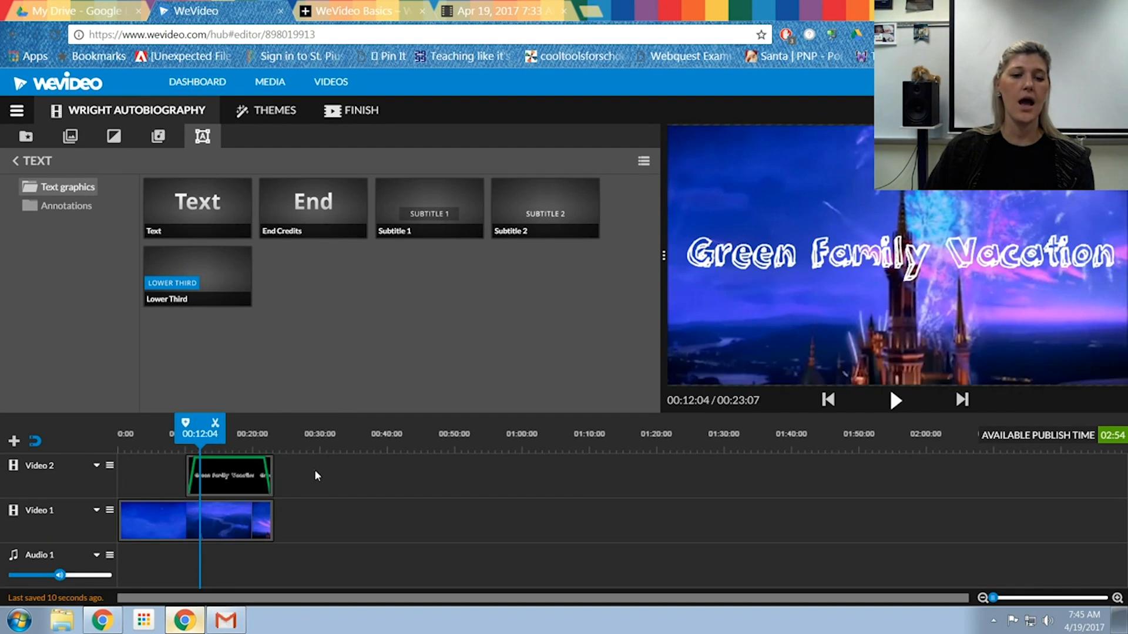
# Step: Look through the effects available for the title clip, such as Sepia, Vignette and Scanlines, and leave without applying any
pyautogui.click(222, 470)
pyautogui.click(229, 447)
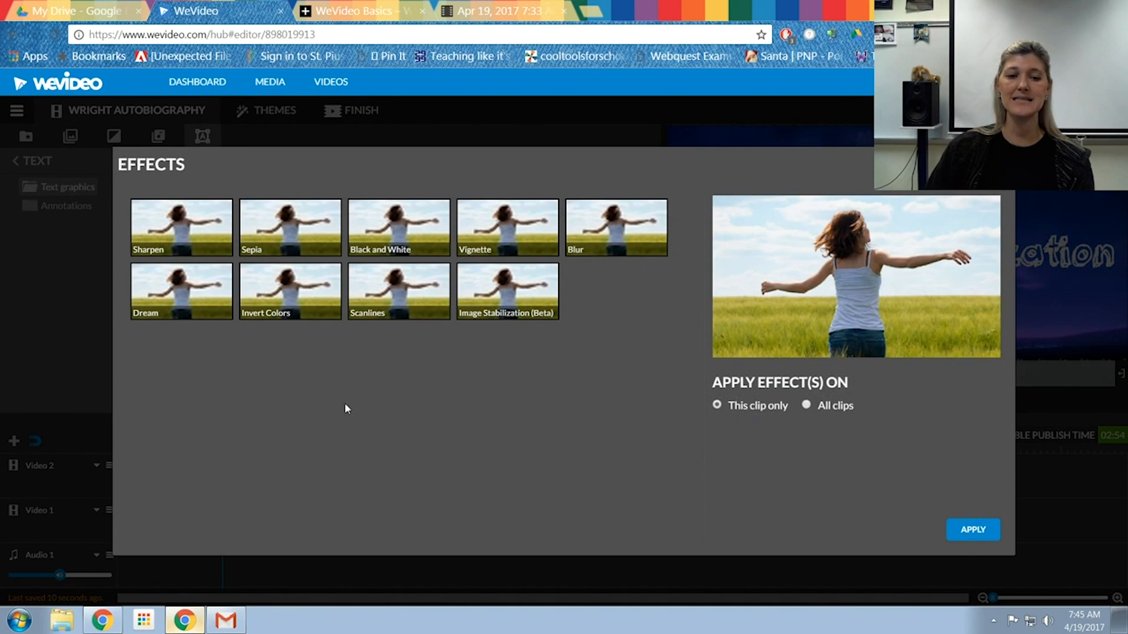
pyautogui.click(176, 294)
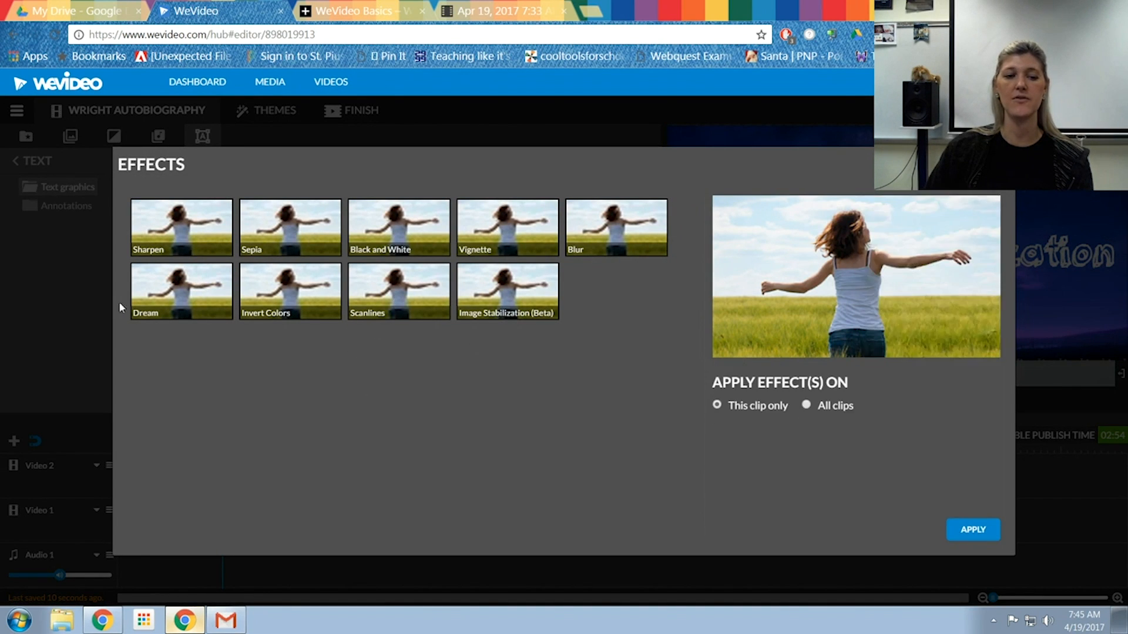
pyautogui.click(191, 253)
pyautogui.click(324, 286)
pyautogui.click(288, 237)
pyautogui.click(399, 235)
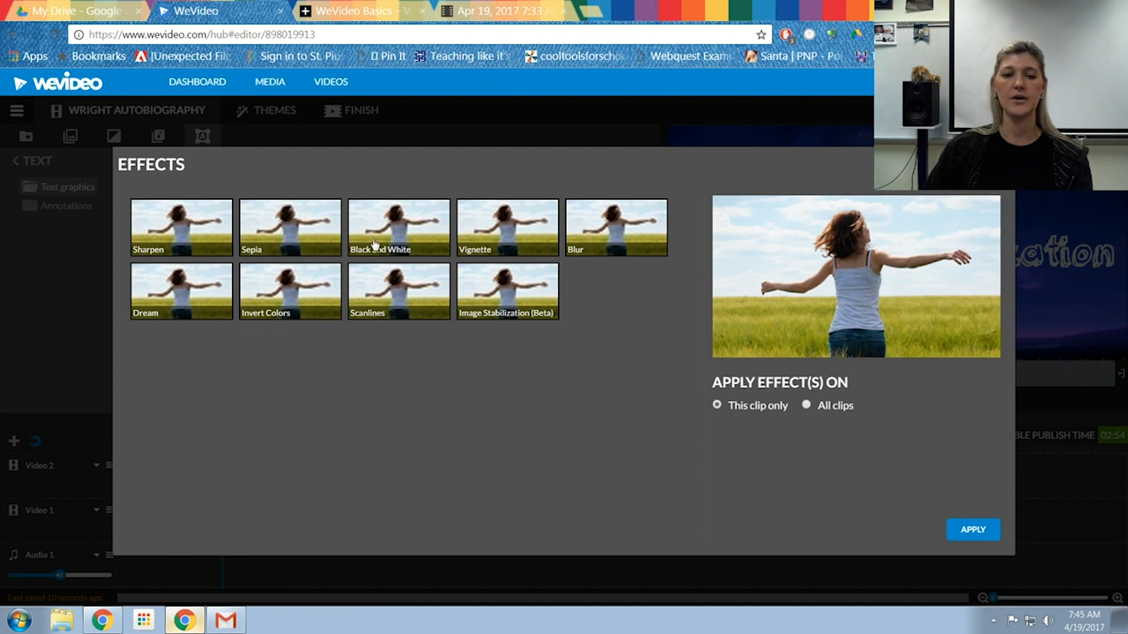
pyautogui.click(527, 240)
pyautogui.click(635, 244)
pyautogui.click(507, 291)
pyautogui.click(422, 300)
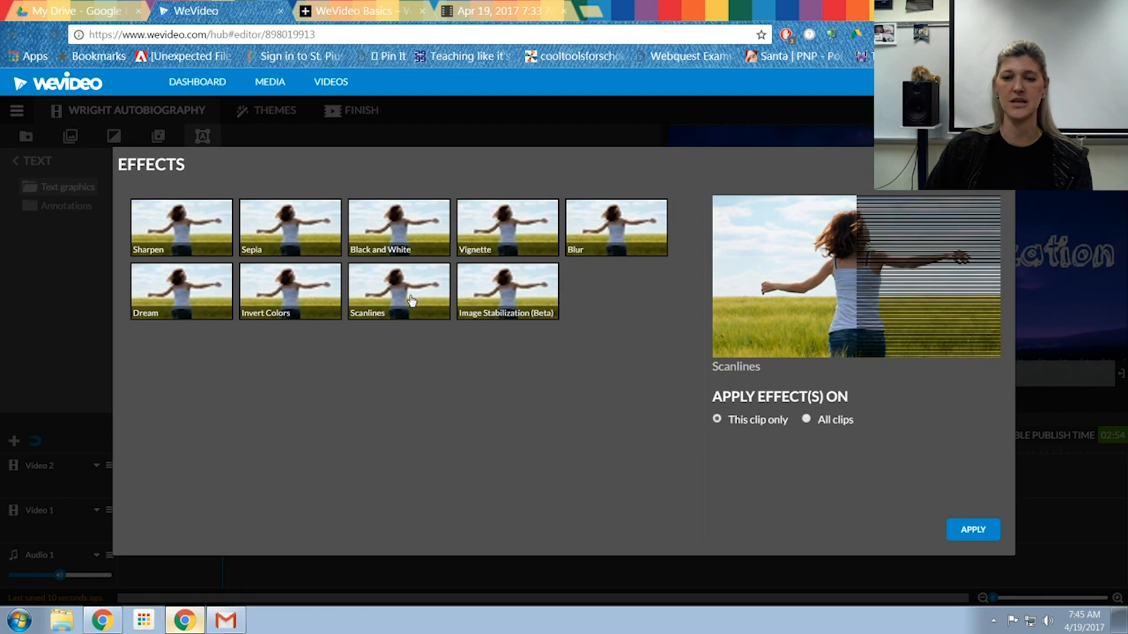
pyautogui.click(266, 299)
pyautogui.click(281, 301)
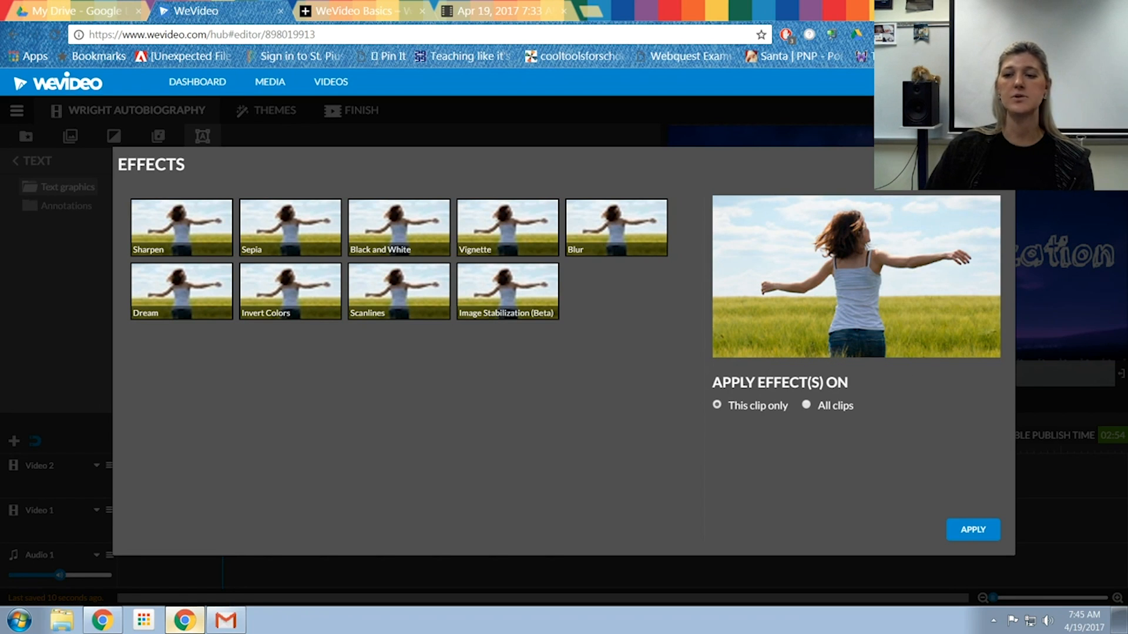
pyautogui.press('Escape')
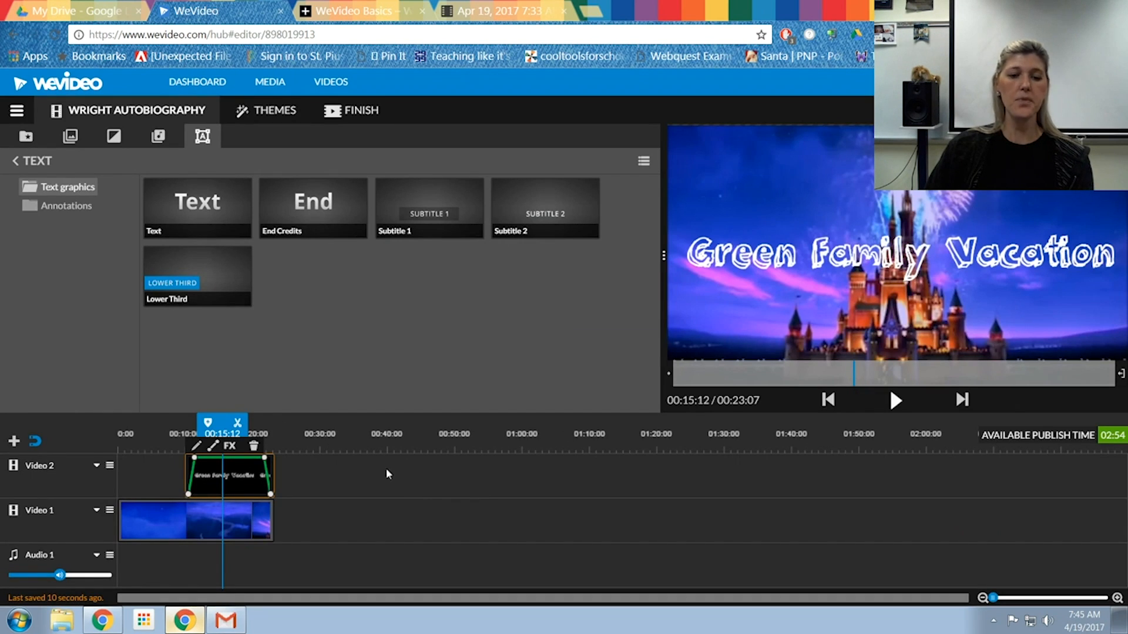
# Step: Place the MK Seven Dwarves Mine Train photo on Video 1 right after the opening clip and extend it to end at 00:31:21
pyautogui.moveTo(222, 432)
pyautogui.mouseDown()
pyautogui.moveTo(131, 433)
pyautogui.moveTo(244, 434)
pyautogui.mouseUp()
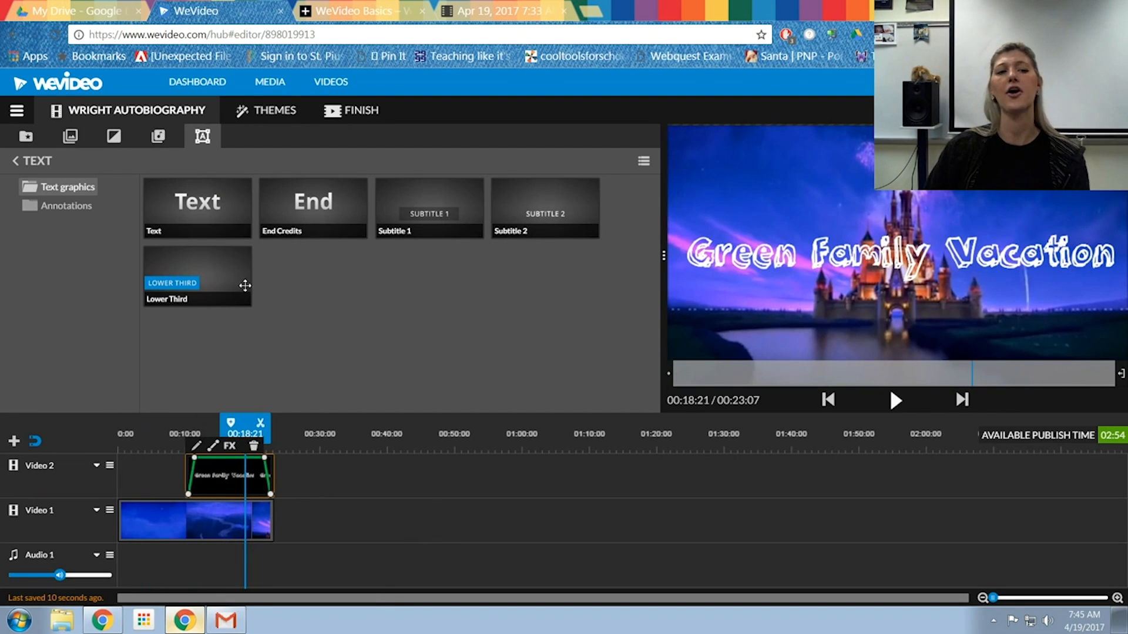
pyautogui.click(26, 137)
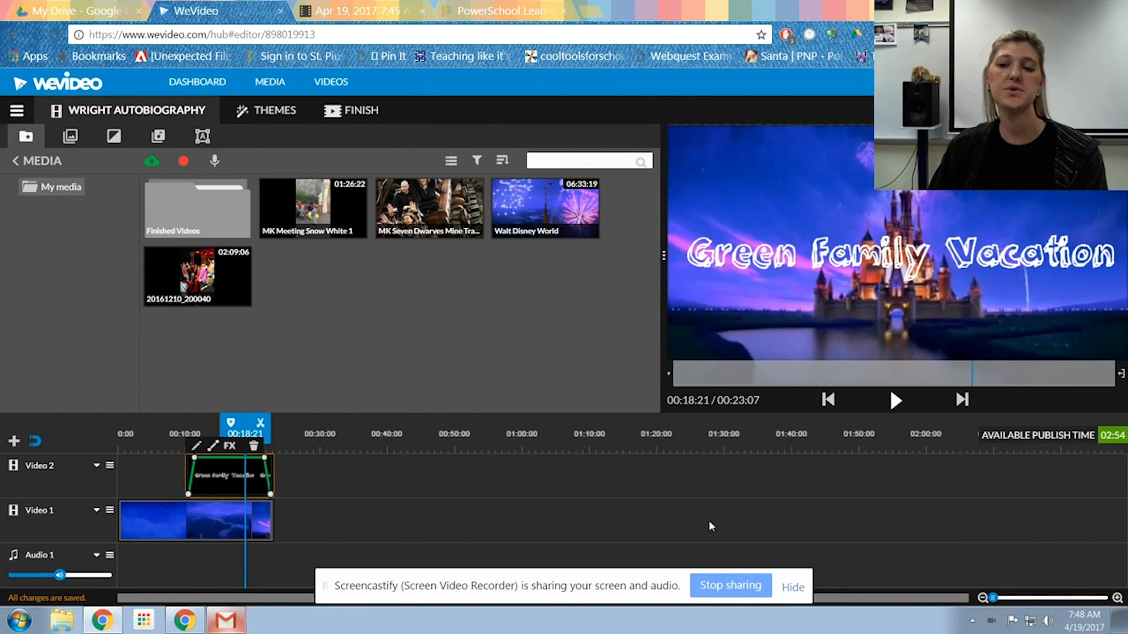
pyautogui.click(143, 449)
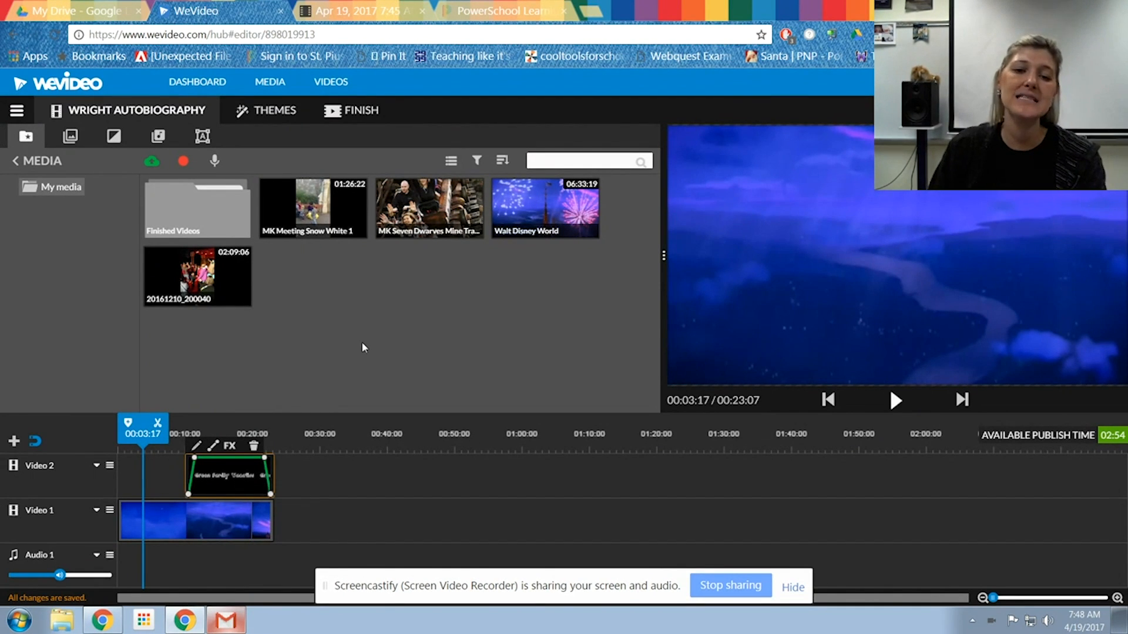
pyautogui.click(460, 216)
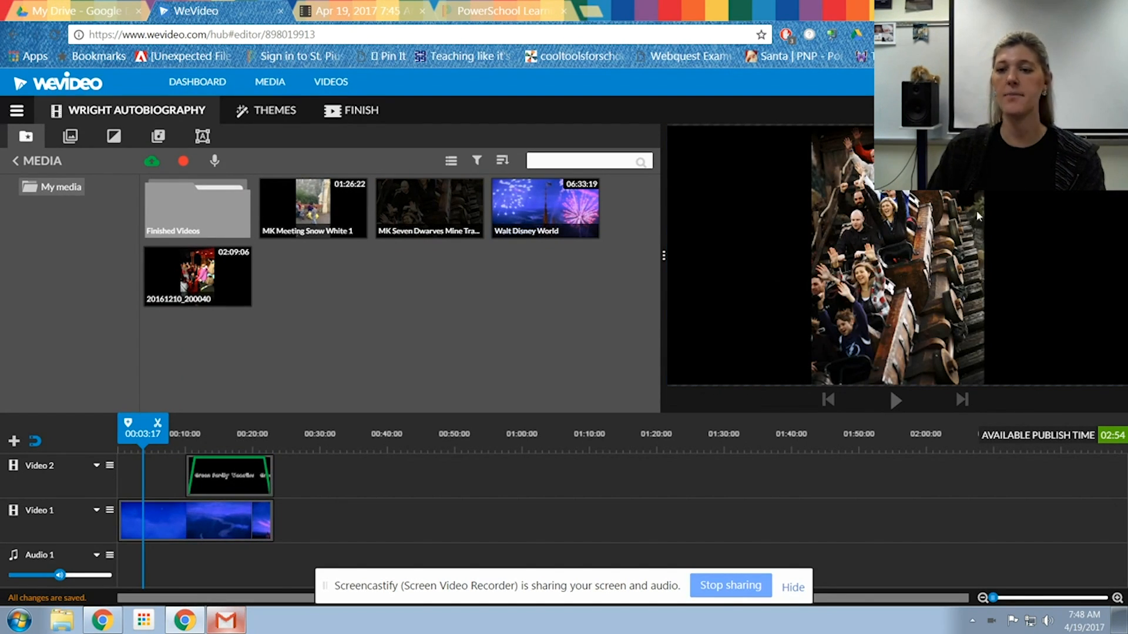
pyautogui.moveTo(441, 230); pyautogui.dragTo(291, 515)
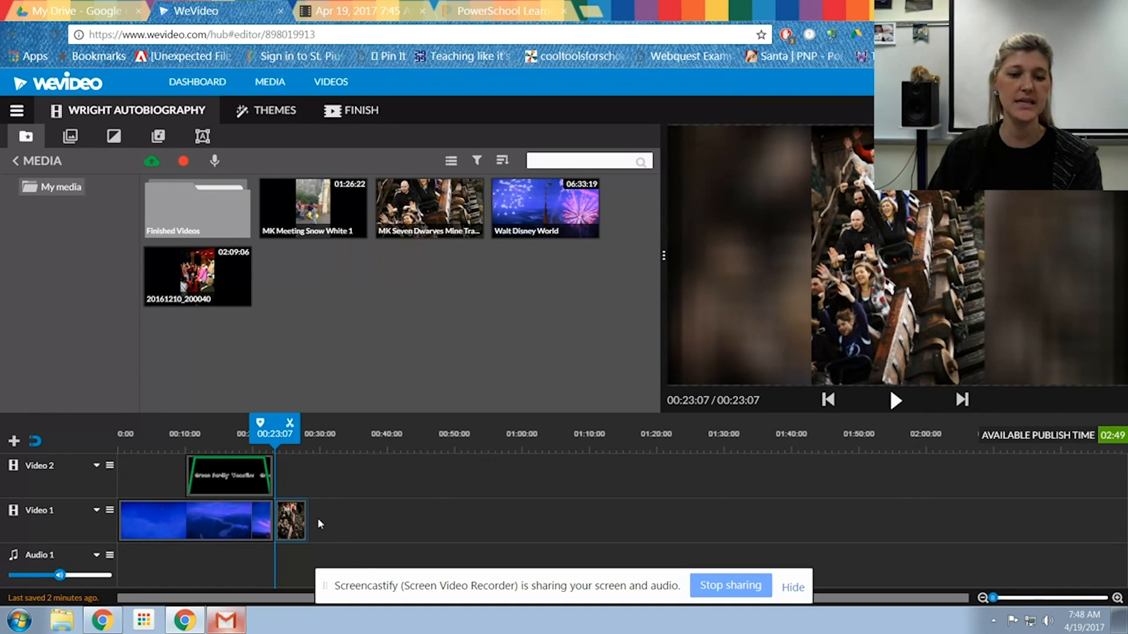
pyautogui.moveTo(274, 439)
pyautogui.mouseDown()
pyautogui.moveTo(302, 439)
pyautogui.moveTo(275, 451)
pyautogui.mouseUp()
pyautogui.moveTo(305, 523); pyautogui.dragTo(331, 524)
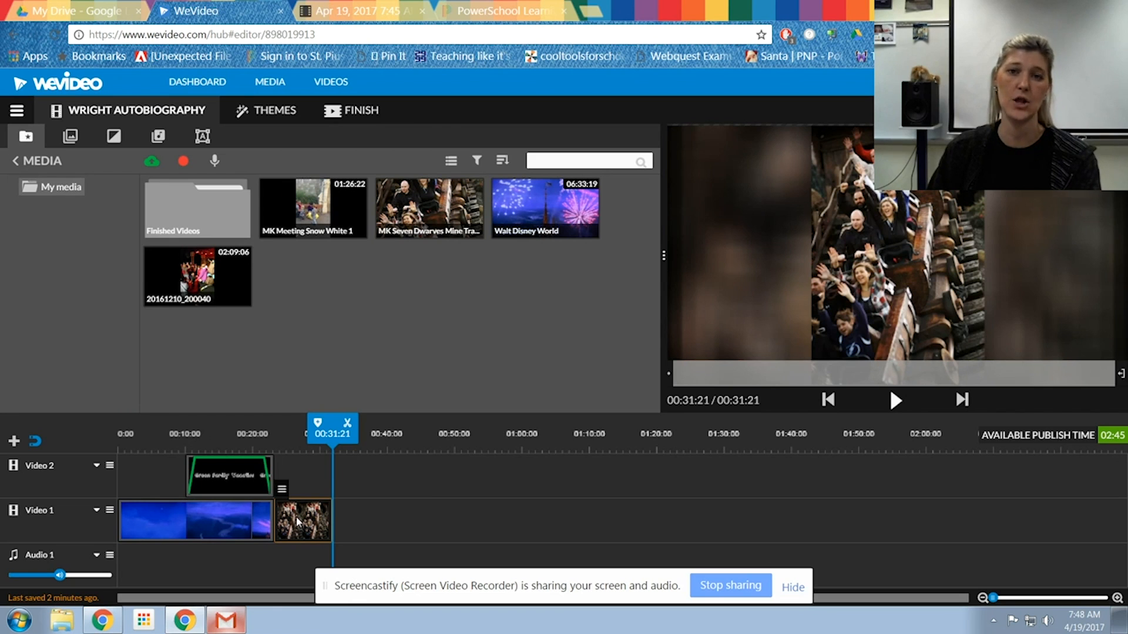
# Step: Edit the mine train photo's animation so it ends zoomed in at scale 1.84, positioned at about x 309, y -220
pyautogui.moveTo(282, 496)
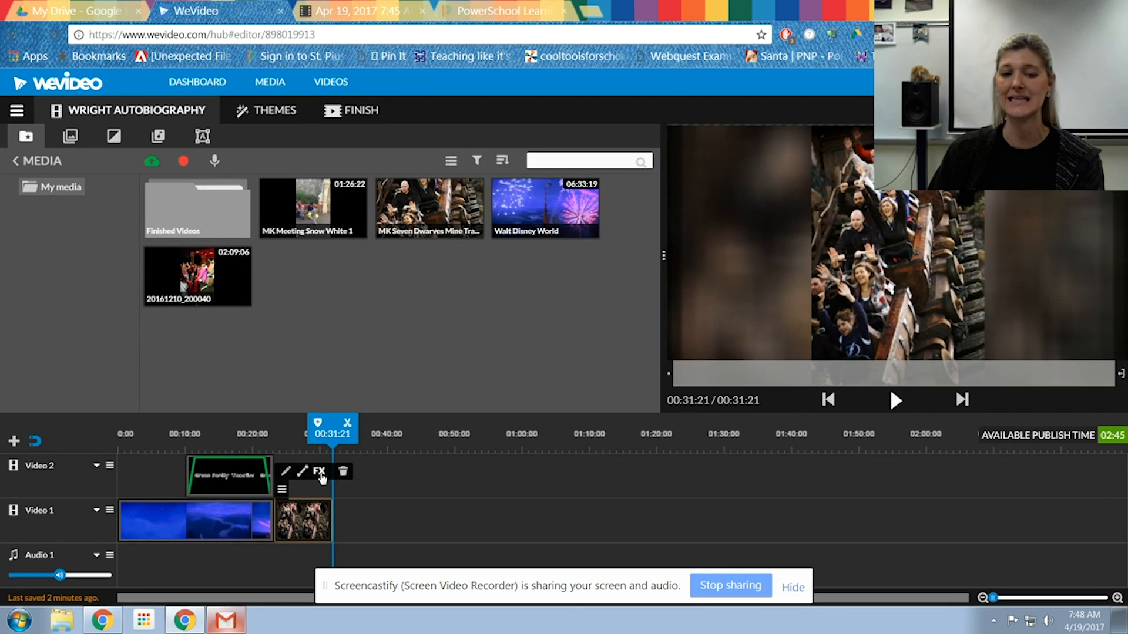
pyautogui.click(286, 473)
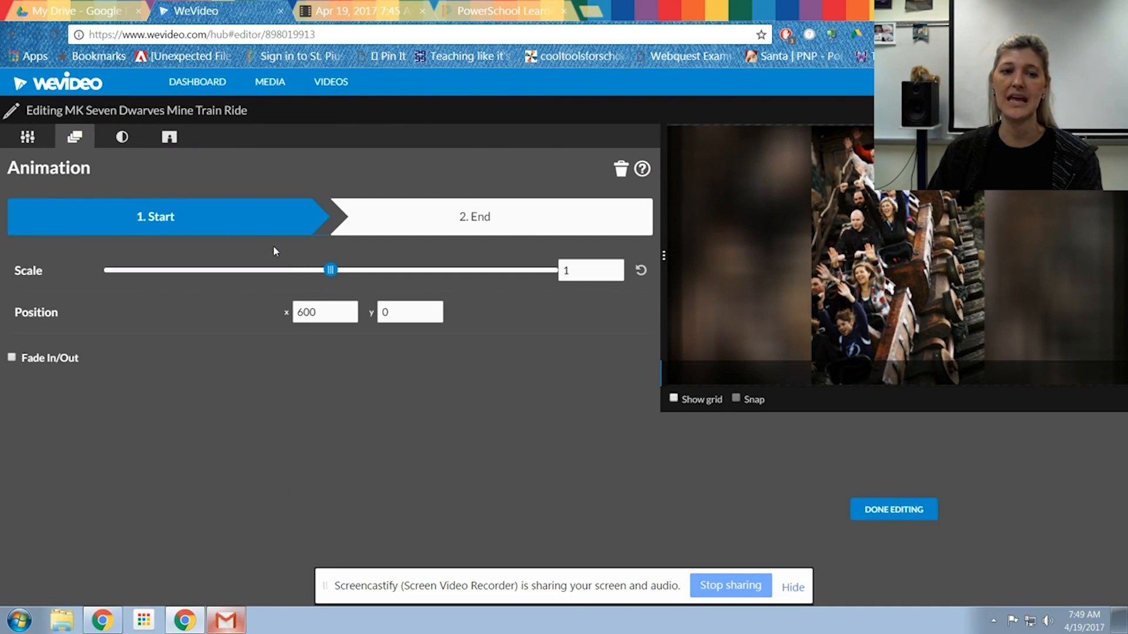
pyautogui.click(495, 228)
pyautogui.moveTo(337, 285); pyautogui.dragTo(378, 271)
pyautogui.moveTo(952, 236); pyautogui.dragTo(955, 286)
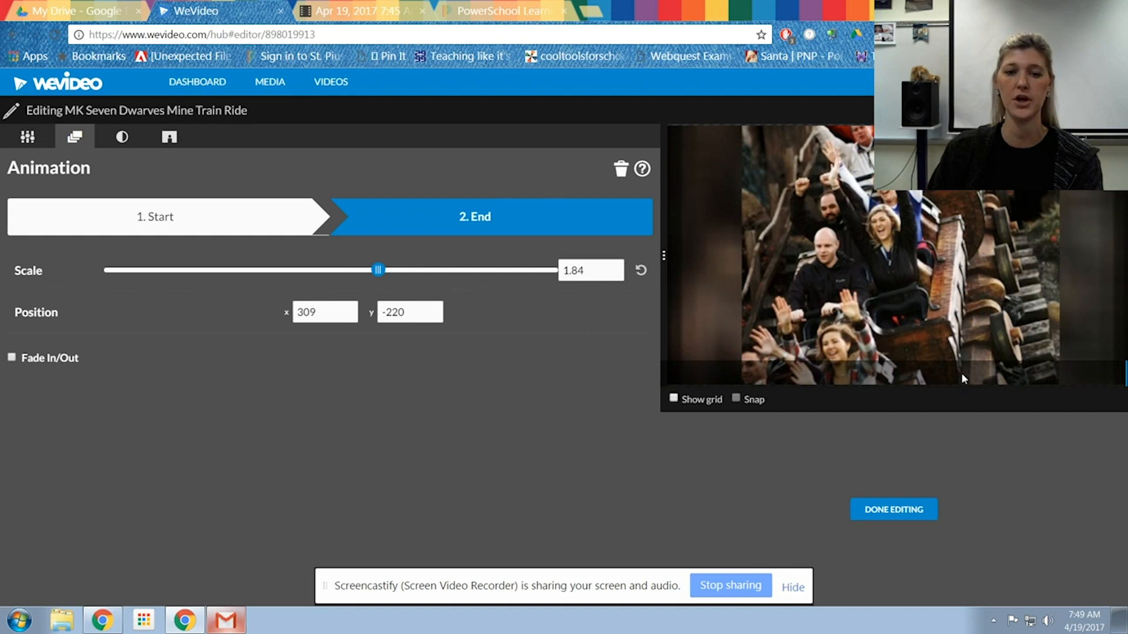
# Step: Turn on Fade In/Out for the mine train photo, finish editing it, and preview the timeline from 00:20:04 to 00:28:14
pyautogui.click(31, 359)
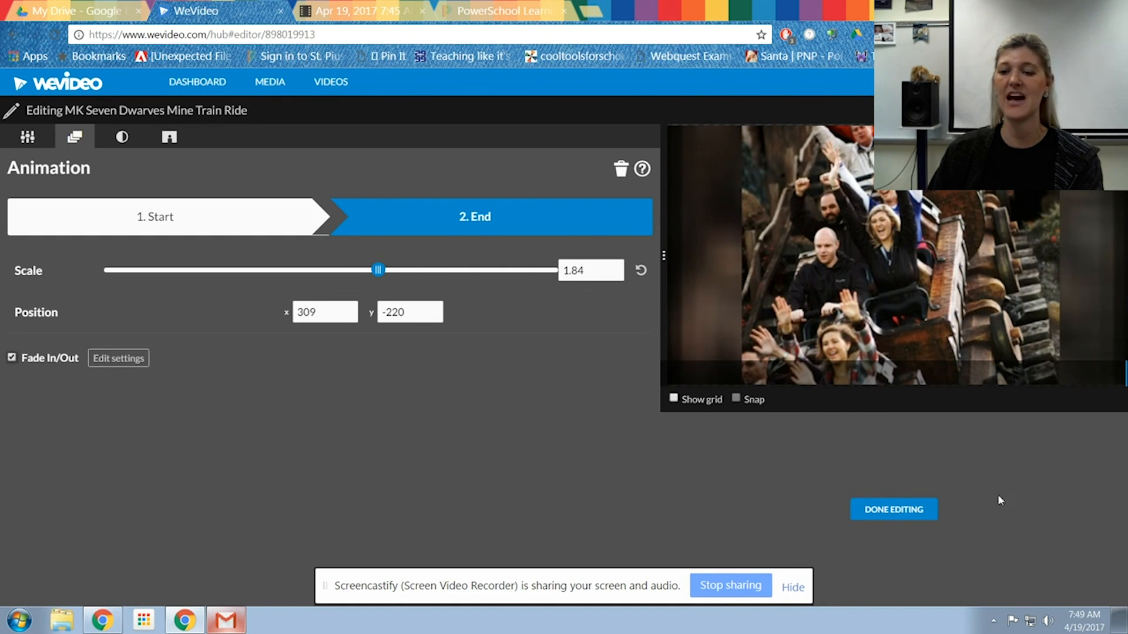
pyautogui.click(886, 512)
pyautogui.moveTo(332, 435); pyautogui.dragTo(256, 450)
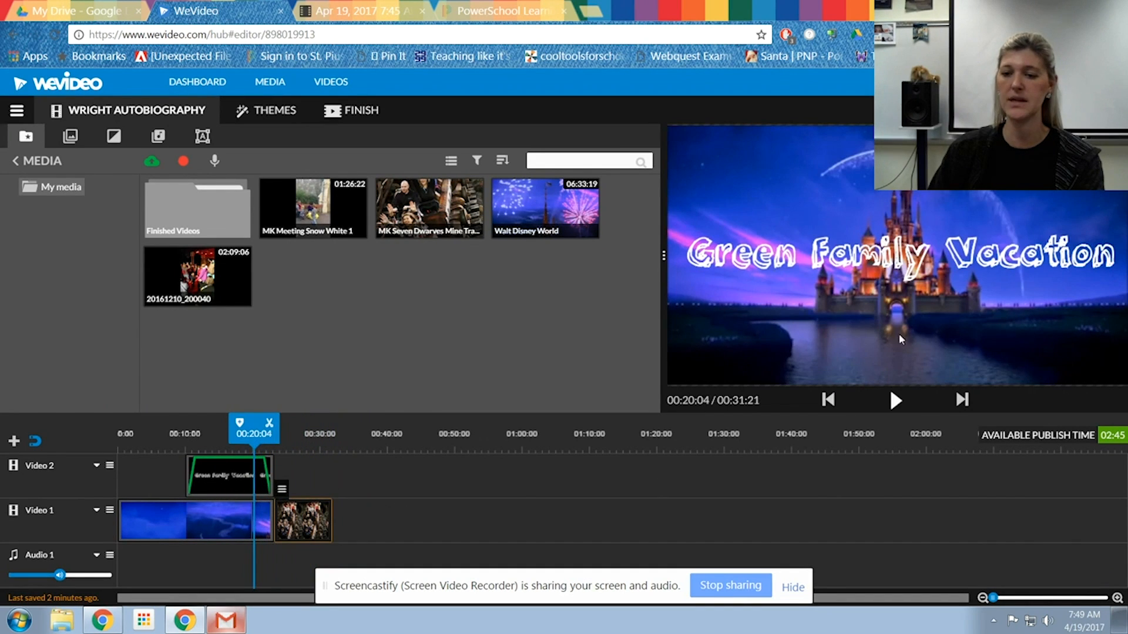
pyautogui.click(894, 399)
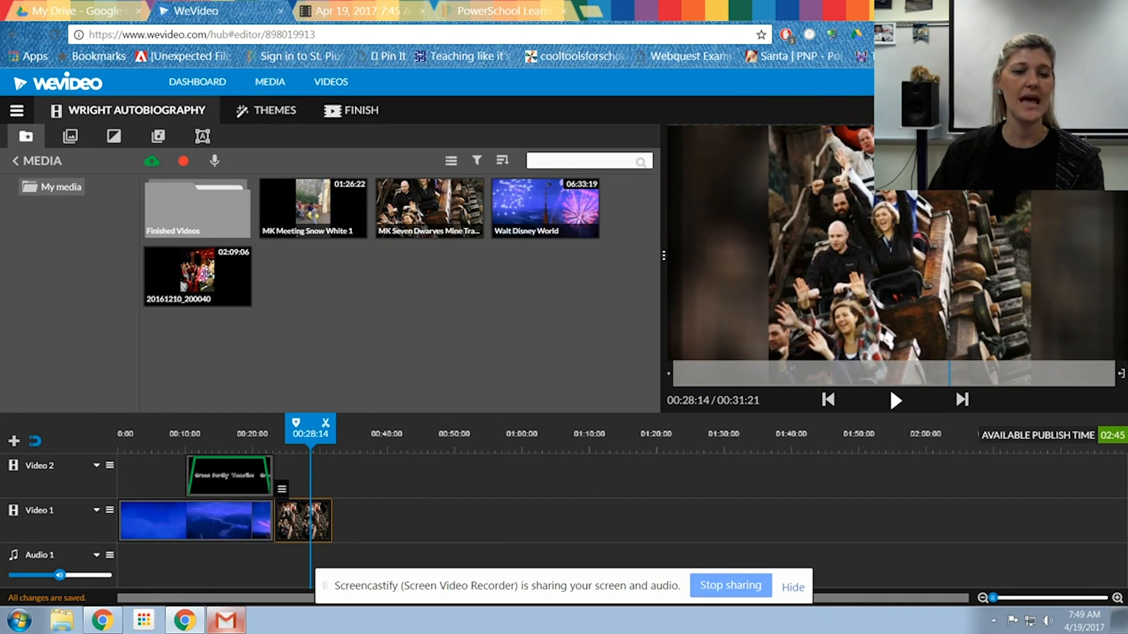
# Step: Place the 20161210_200040 video on Video 1 right after the mine train photo and preview it up to 00:40:05
pyautogui.moveTo(197, 276); pyautogui.dragTo(388, 520)
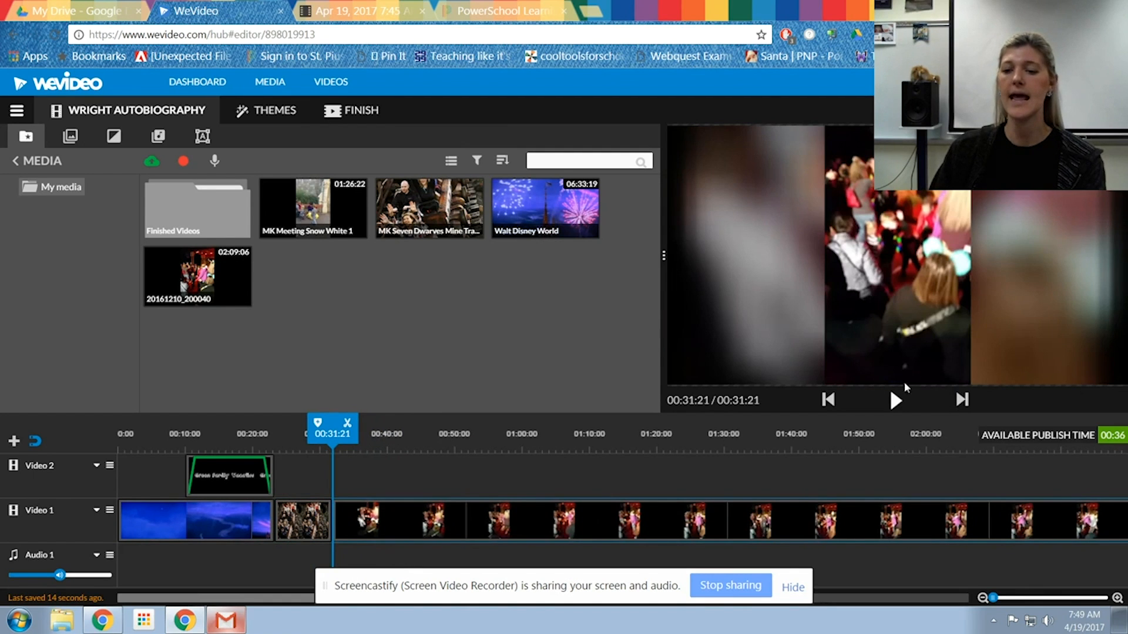
pyautogui.click(896, 401)
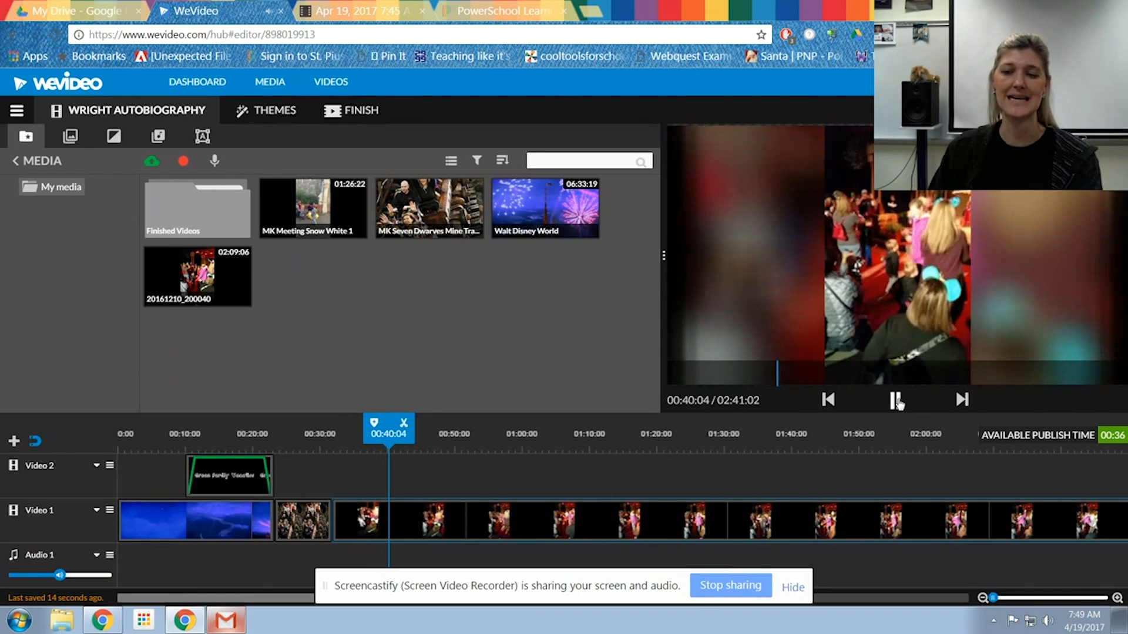
pyautogui.press('space')
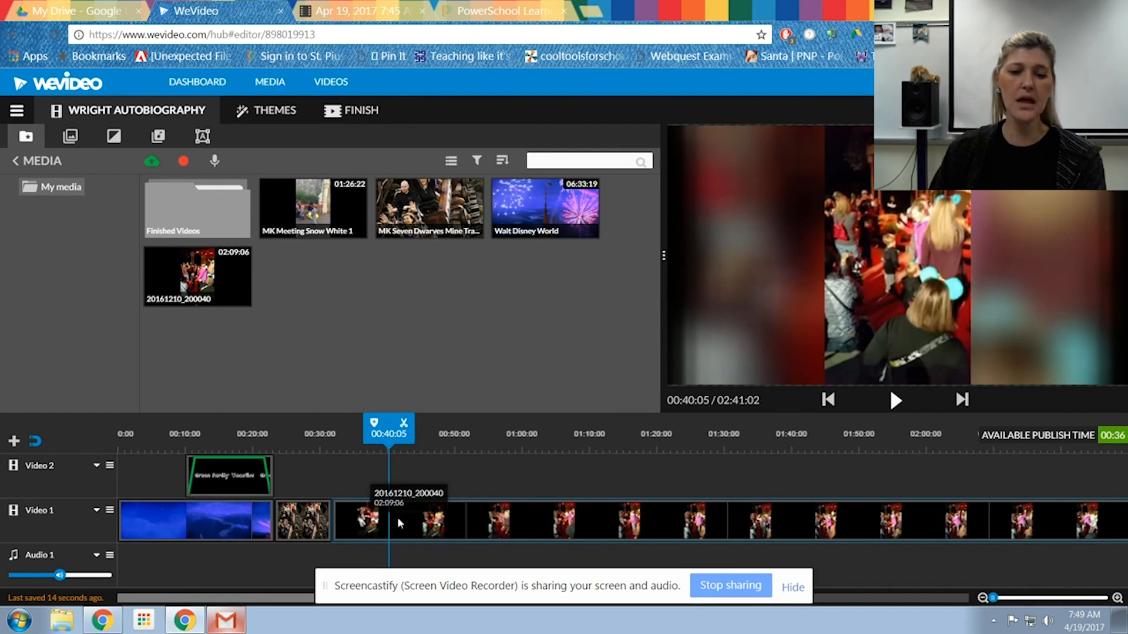
# Step: Return to the start of the 20161210_200040 clip at 00:31:21 and look at the Video 1 track's controls
pyautogui.moveTo(376, 528); pyautogui.dragTo(348, 566)
pyautogui.moveTo(385, 515); pyautogui.dragTo(431, 516)
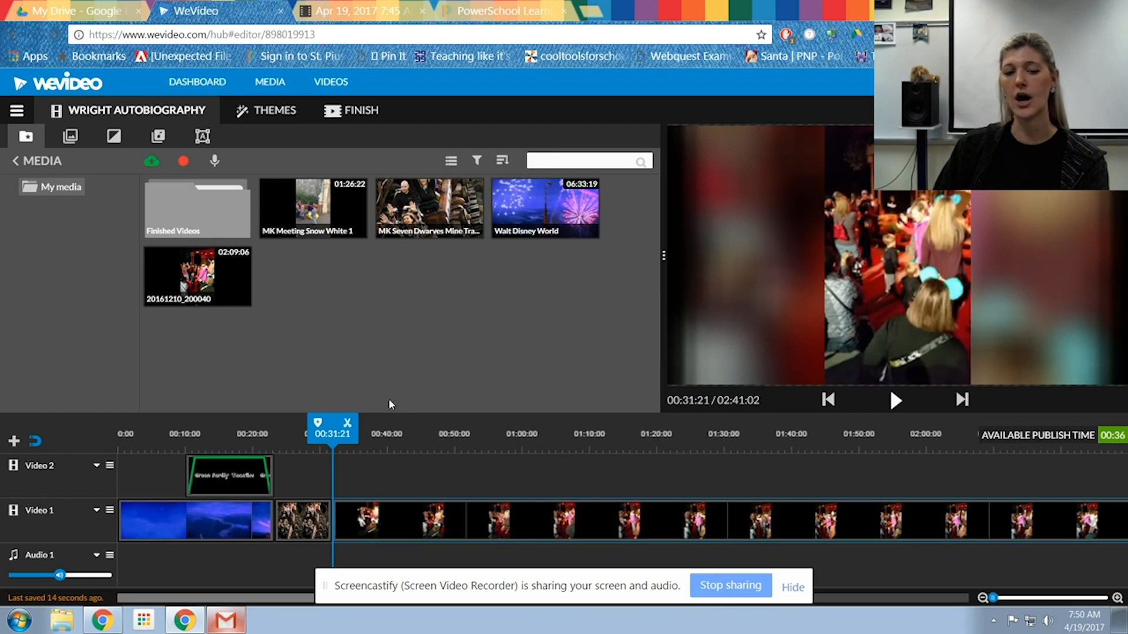
pyautogui.click(97, 516)
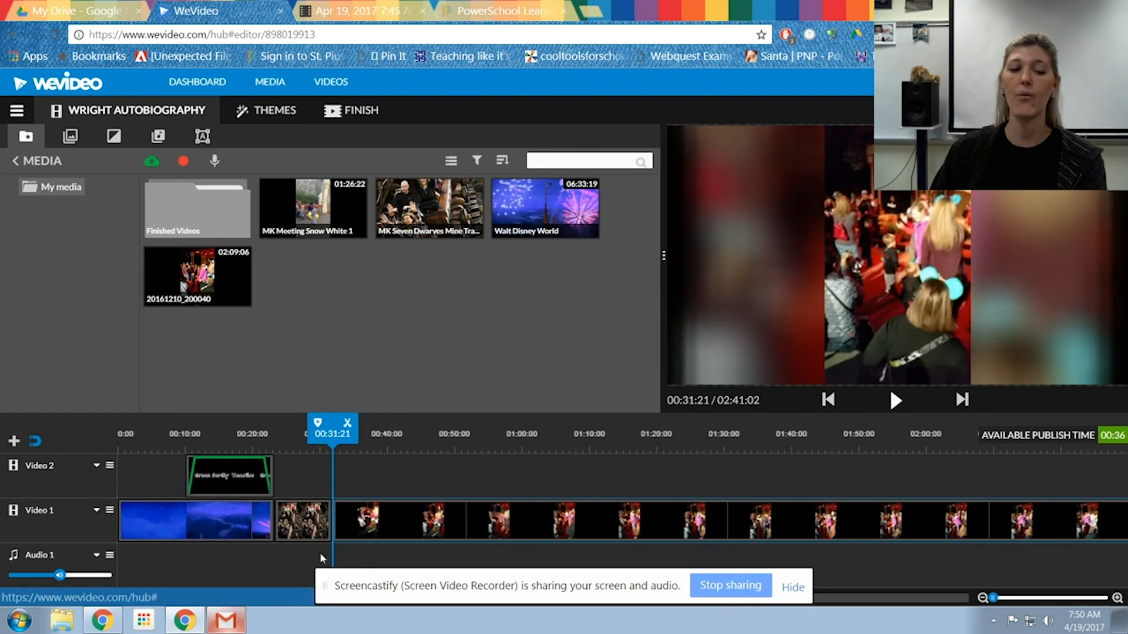
pyautogui.click(110, 510)
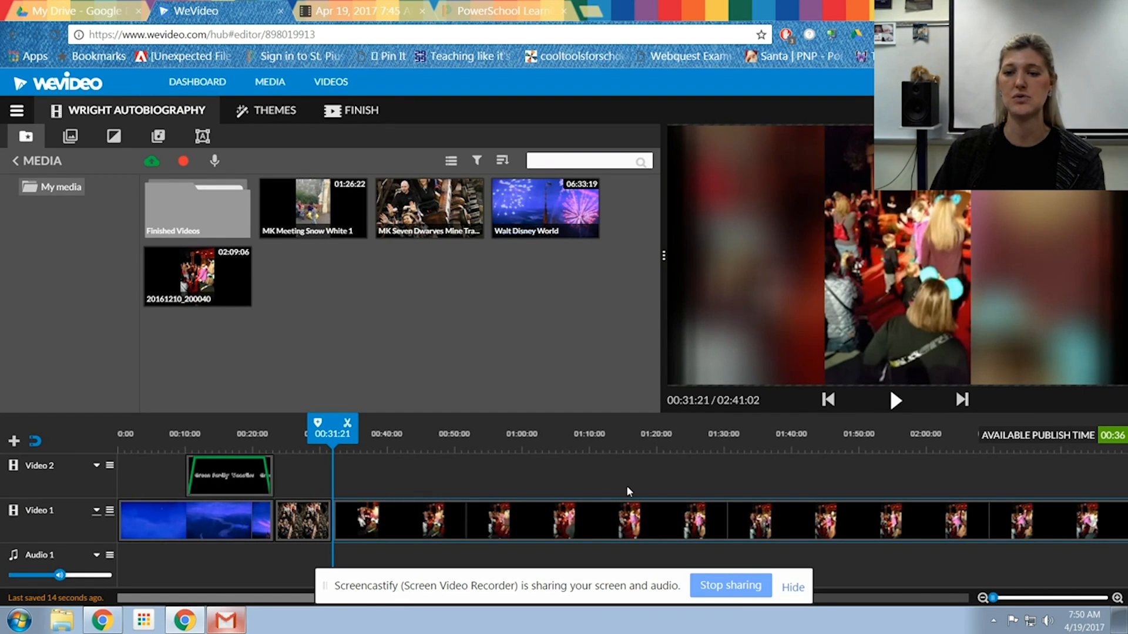
# Step: Split the 20161210_200040 clip at 01:09:19, delete the part after the cut, and move the playhead back to 00:56:24
pyautogui.moveTo(333, 440); pyautogui.dragTo(588, 458)
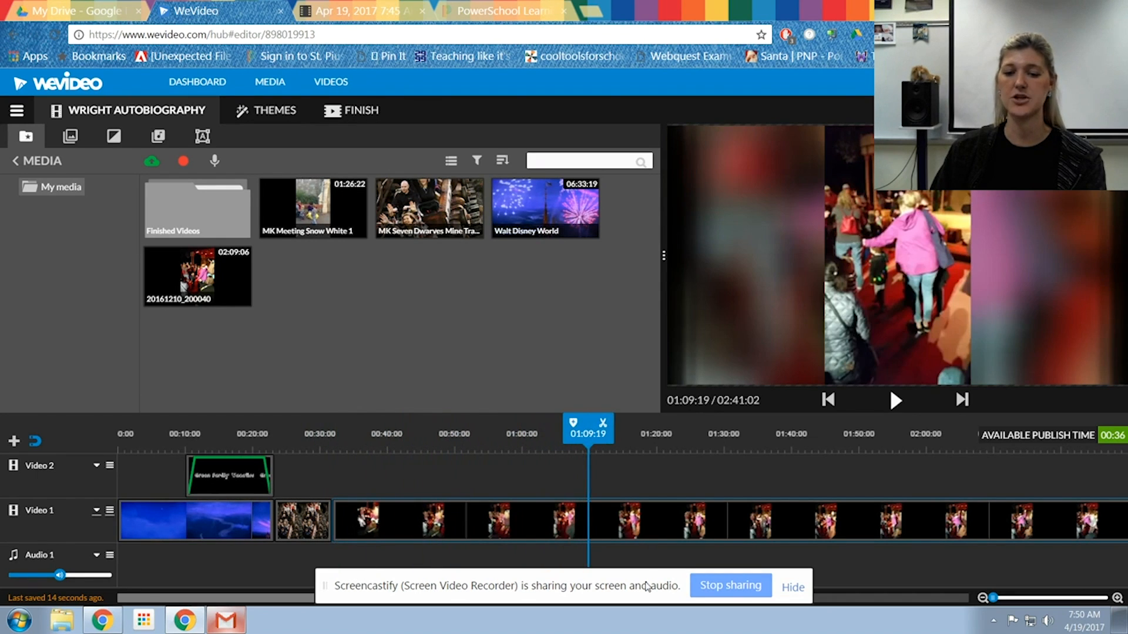
pyautogui.click(603, 424)
pyautogui.click(643, 528)
pyautogui.press('Delete')
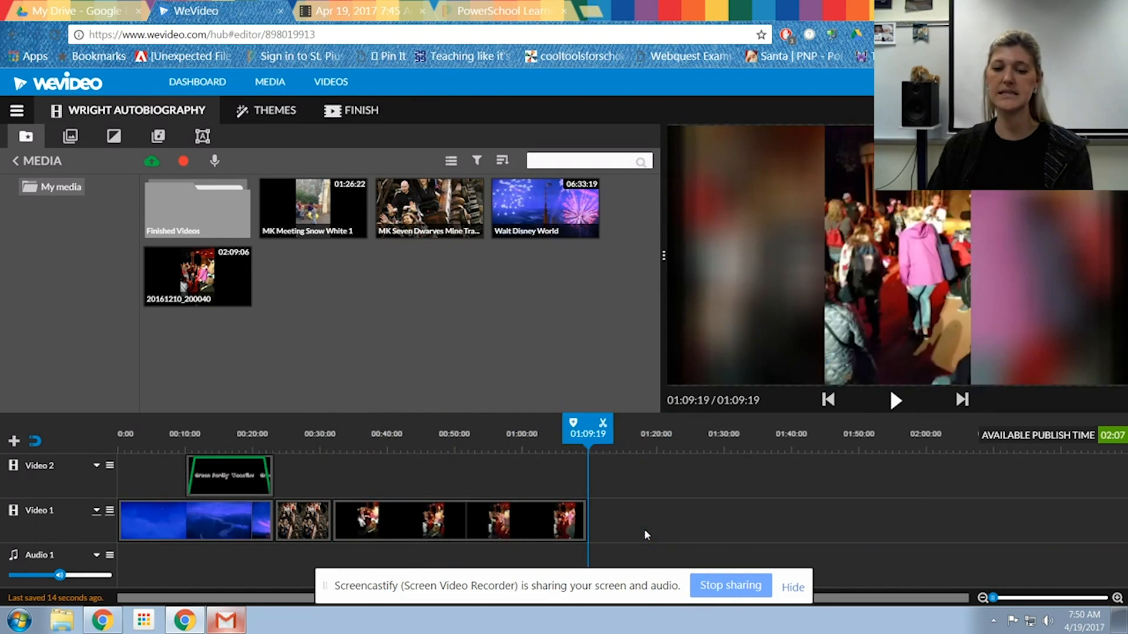
pyautogui.moveTo(404, 434); pyautogui.dragTo(504, 470)
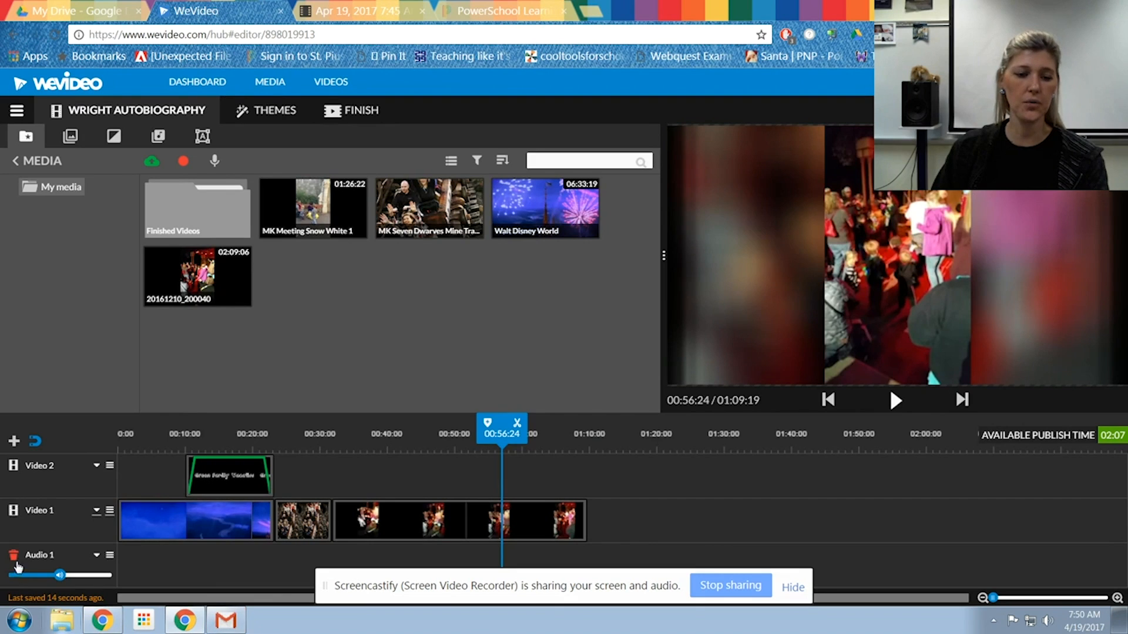
# Step: Show the background graphics and shift all three Video 1 clips together so they start at 00:23:07
pyautogui.click(174, 524)
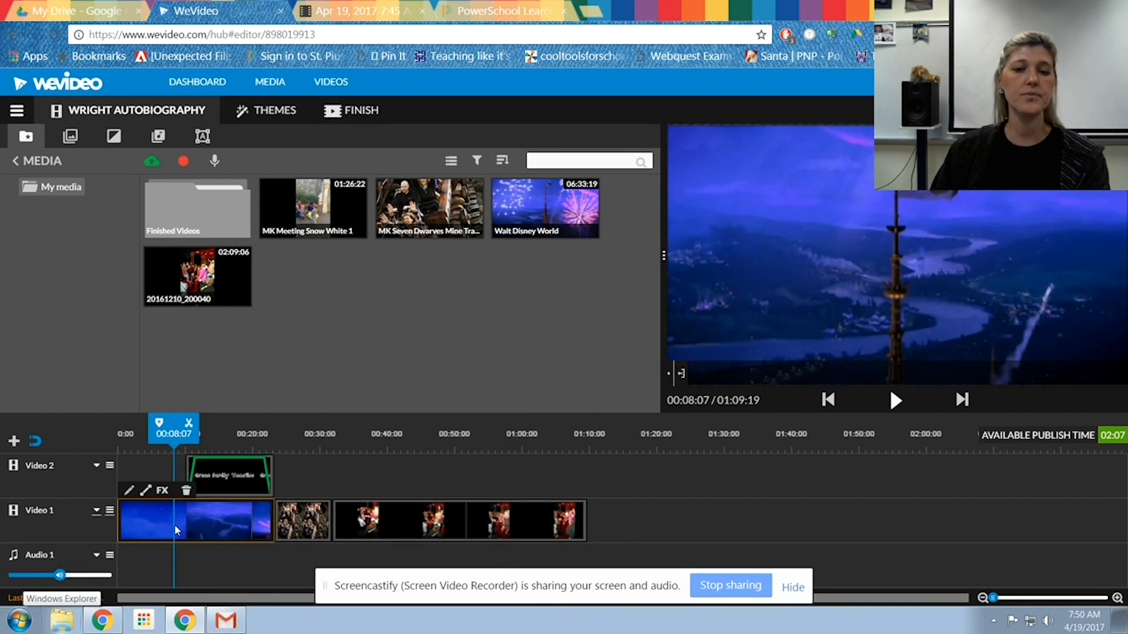
pyautogui.click(75, 143)
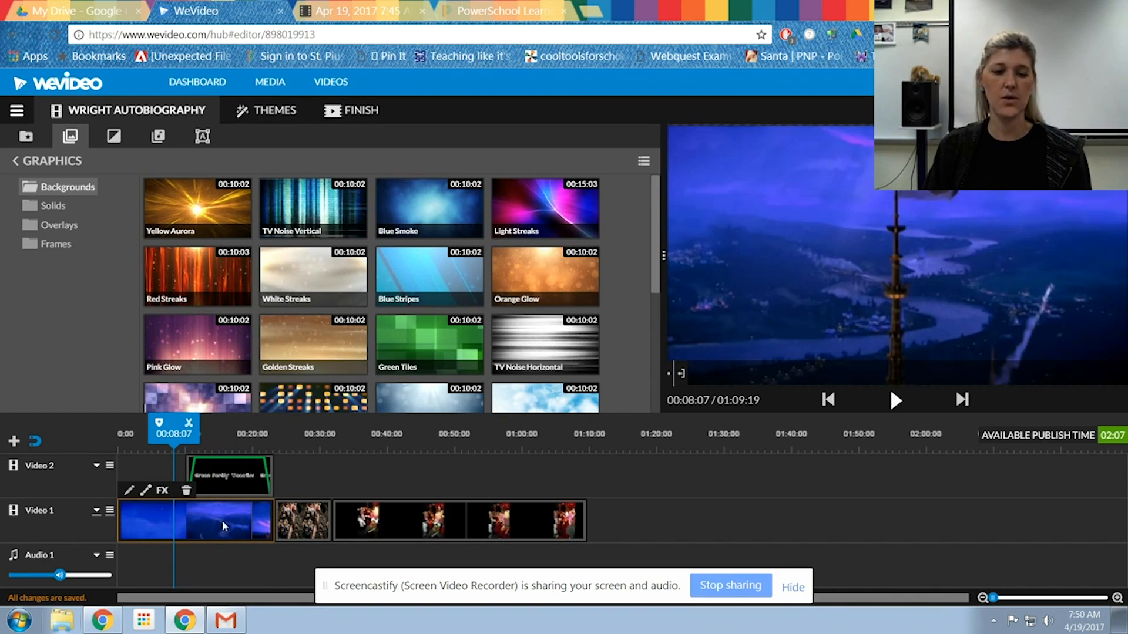
pyautogui.moveTo(606, 492); pyautogui.dragTo(242, 542)
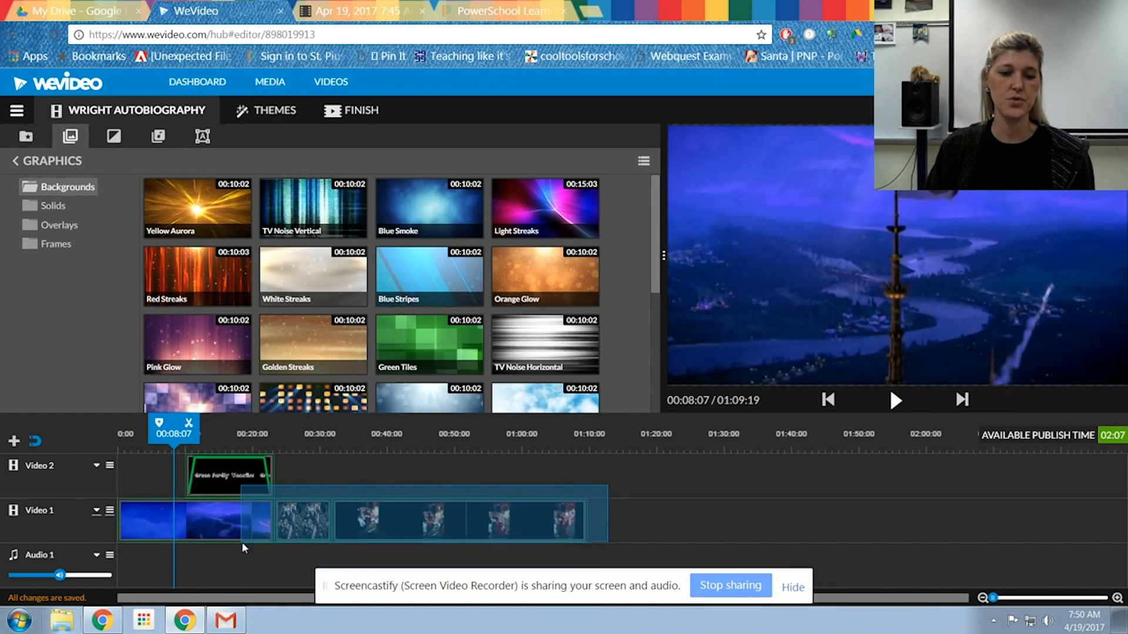
pyautogui.moveTo(624, 499); pyautogui.dragTo(259, 552)
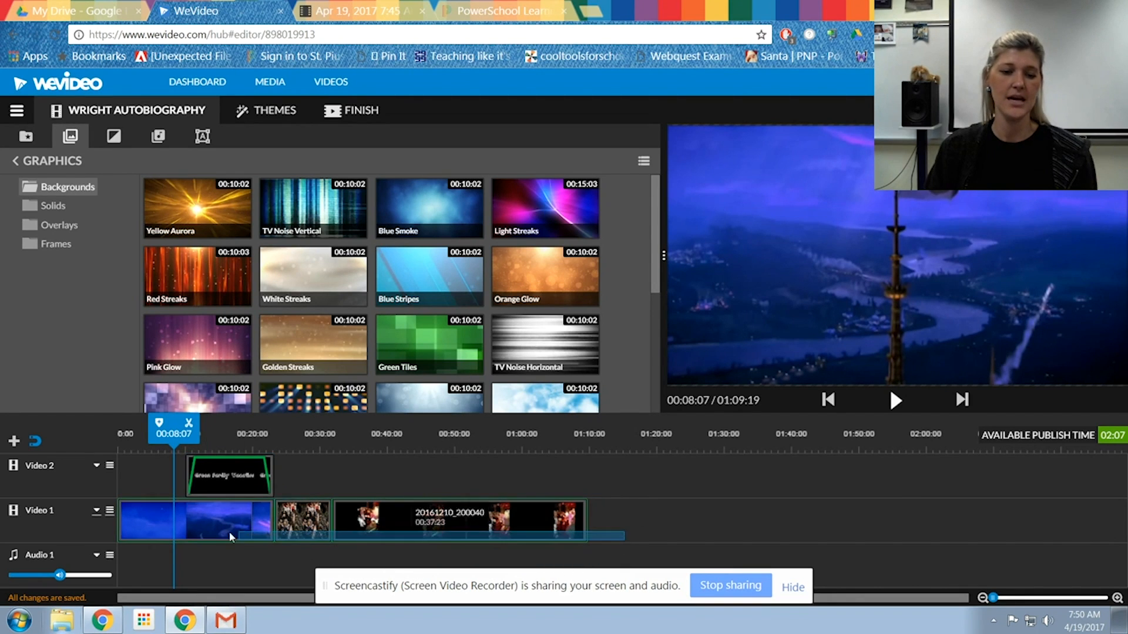
pyautogui.moveTo(219, 520); pyautogui.dragTo(375, 531)
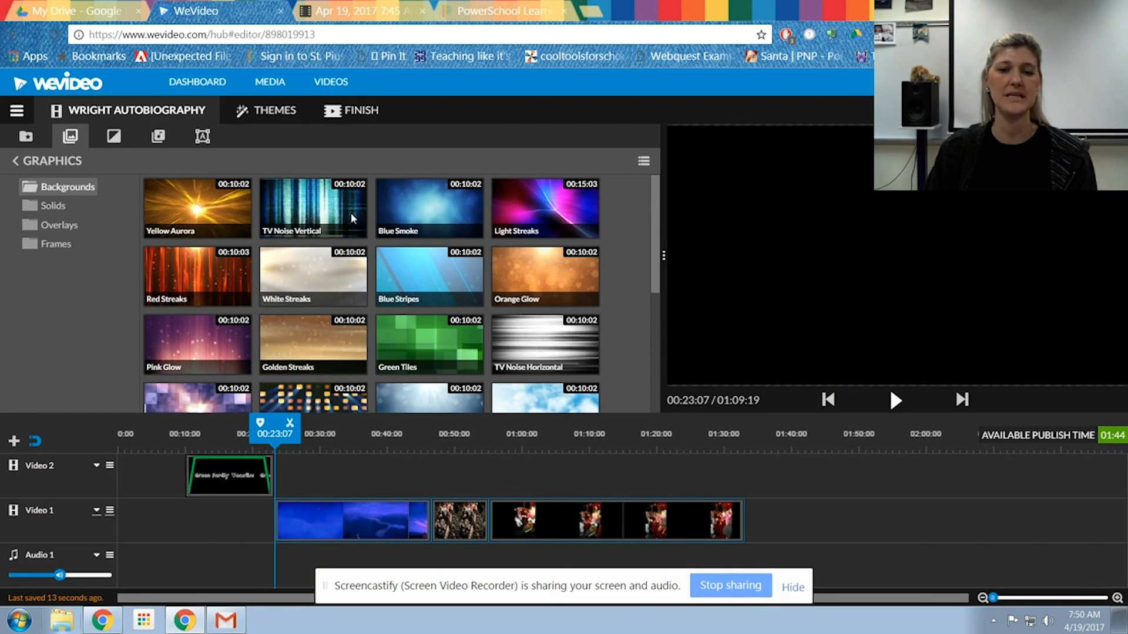
# Step: Place the Stage Show background at the start of Video 1 and extend it to end at 00:23:07
pyautogui.scroll(-1, 322, 344)
pyautogui.moveTo(310, 335); pyautogui.dragTo(139, 536)
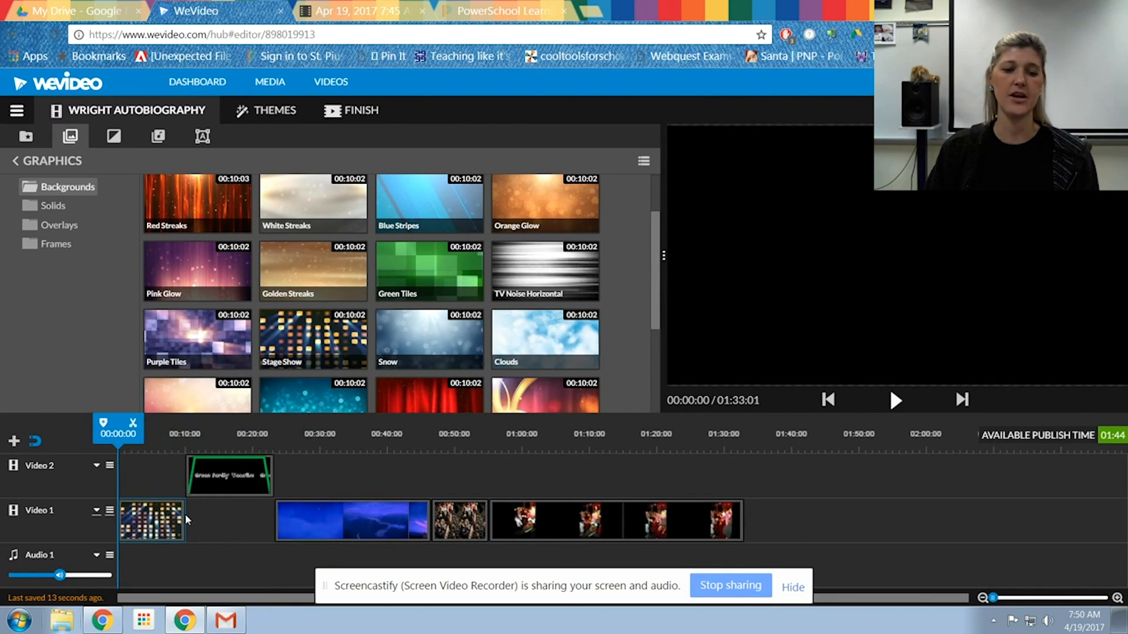
pyautogui.click(177, 524)
pyautogui.moveTo(184, 522); pyautogui.dragTo(275, 521)
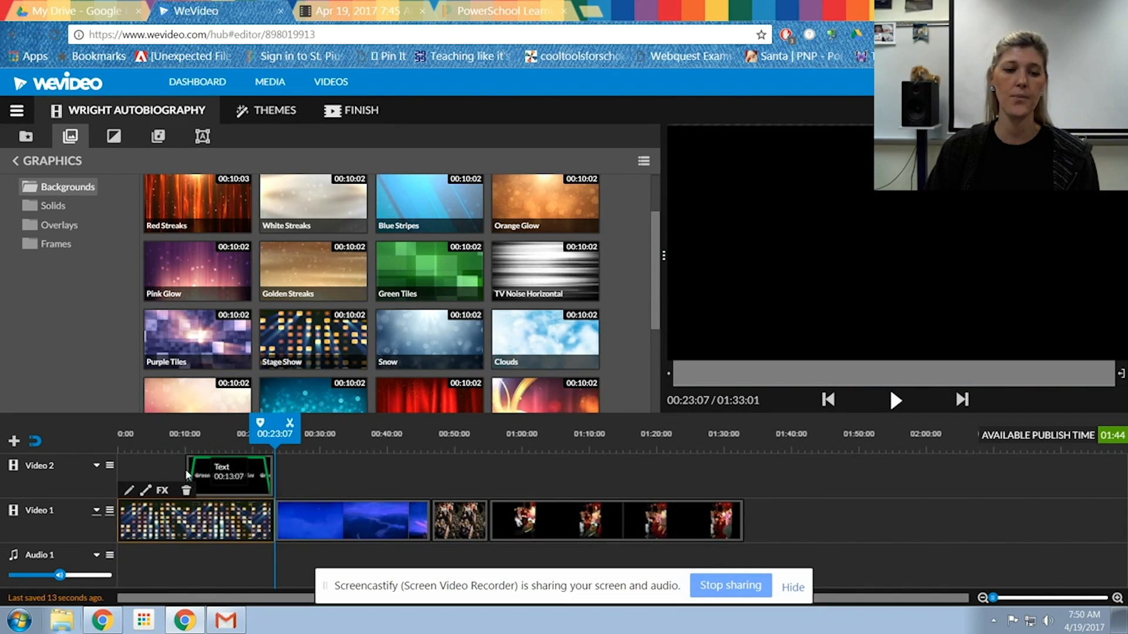
# Step: Extend the title clip on Video 2 back to the start of the timeline and preview it up to 00:04:00
pyautogui.moveTo(189, 473); pyautogui.dragTo(121, 473)
pyautogui.click(896, 401)
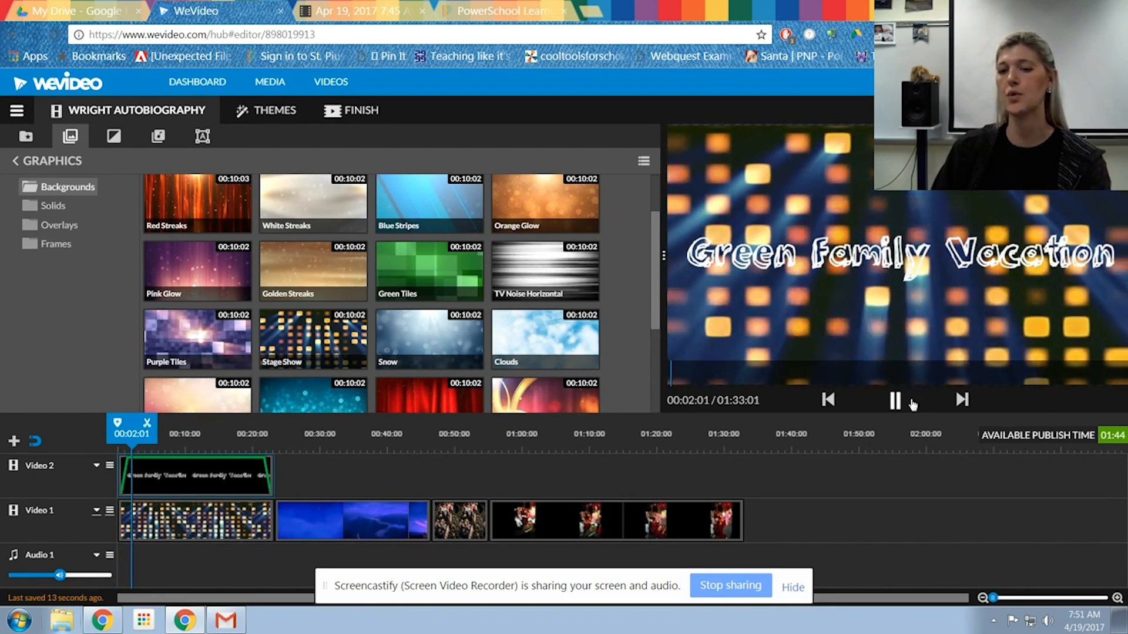
pyautogui.click(896, 401)
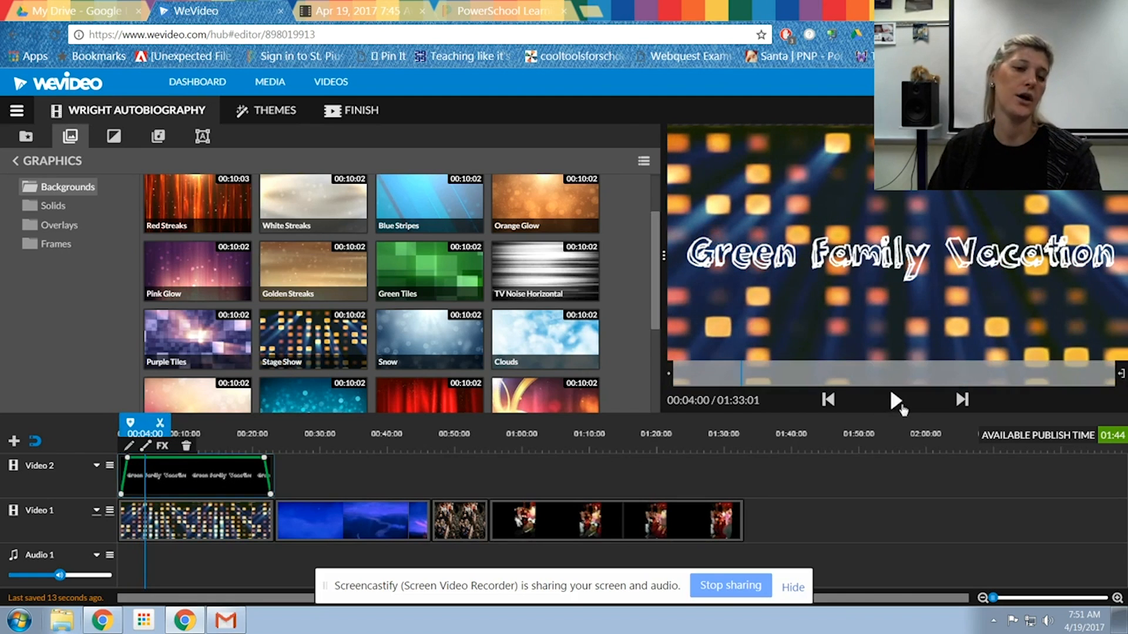
# Step: Look through the Solids, Overlays and Frames graphics, previewing the Explosion overlay up to 00:02:02
pyautogui.click(51, 206)
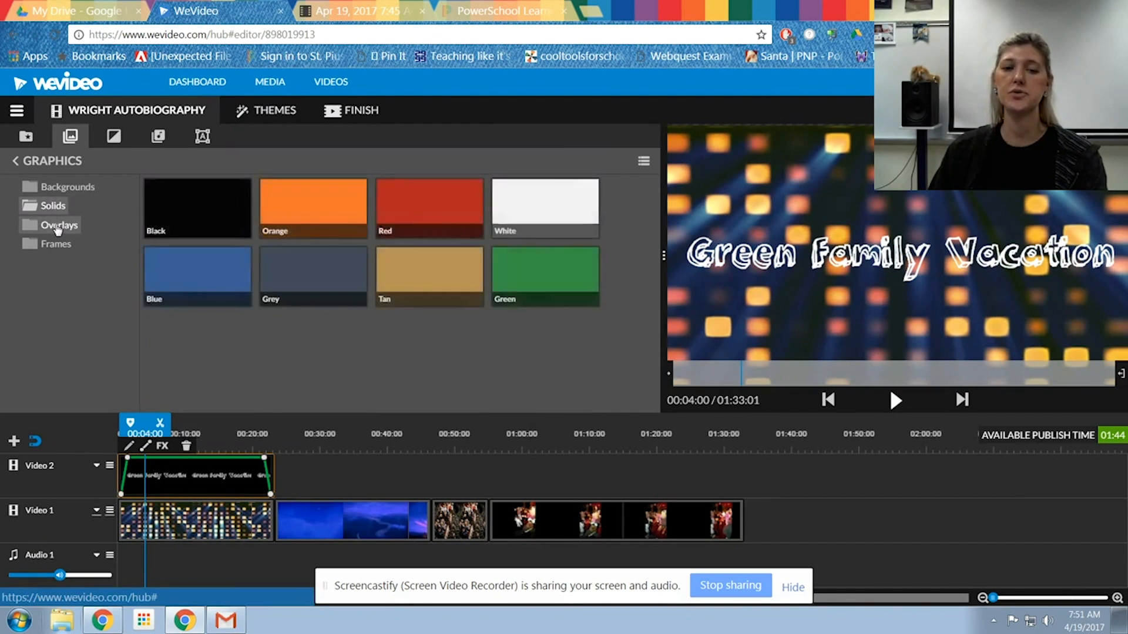
pyautogui.click(58, 226)
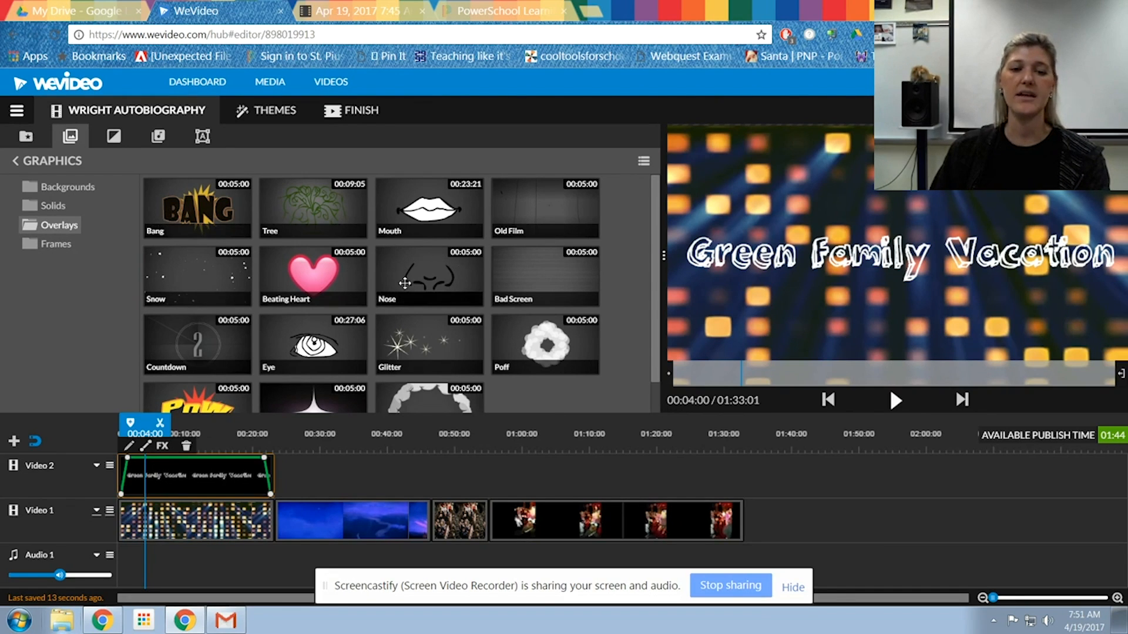
pyautogui.scroll(-1, 411, 346)
pyautogui.click(416, 375)
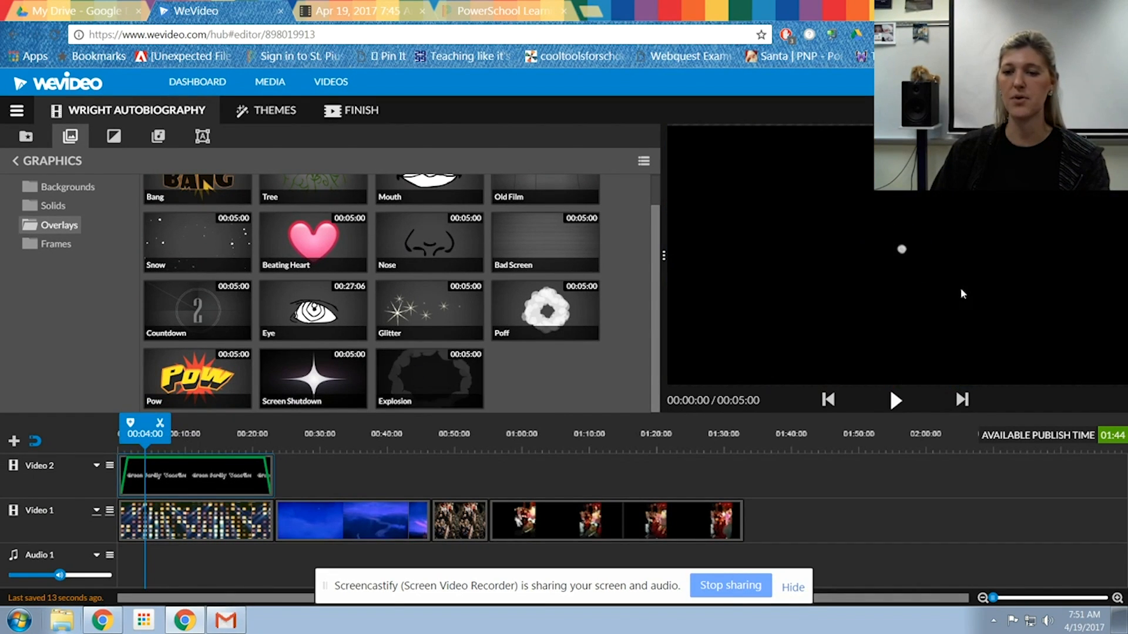
pyautogui.click(893, 404)
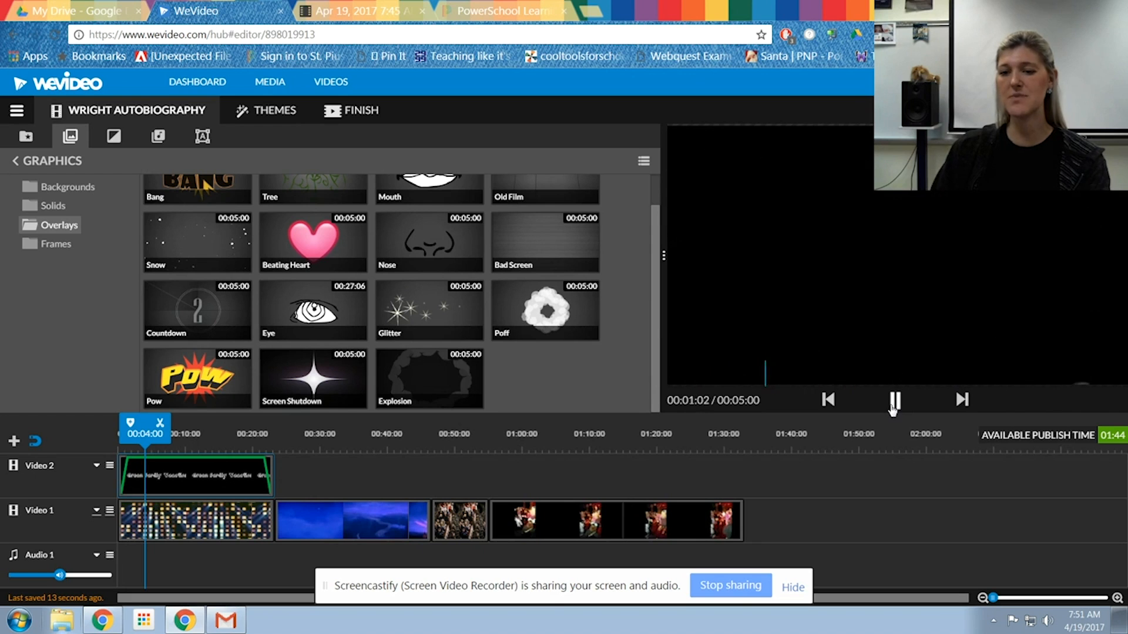
pyautogui.click(893, 404)
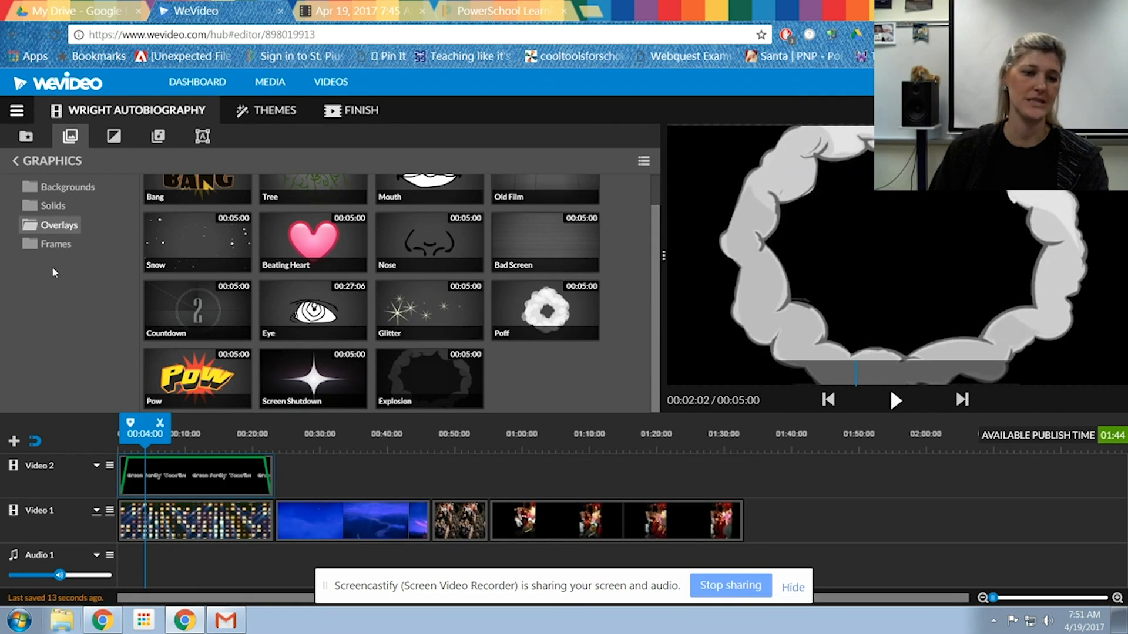
pyautogui.click(55, 243)
pyautogui.click(59, 225)
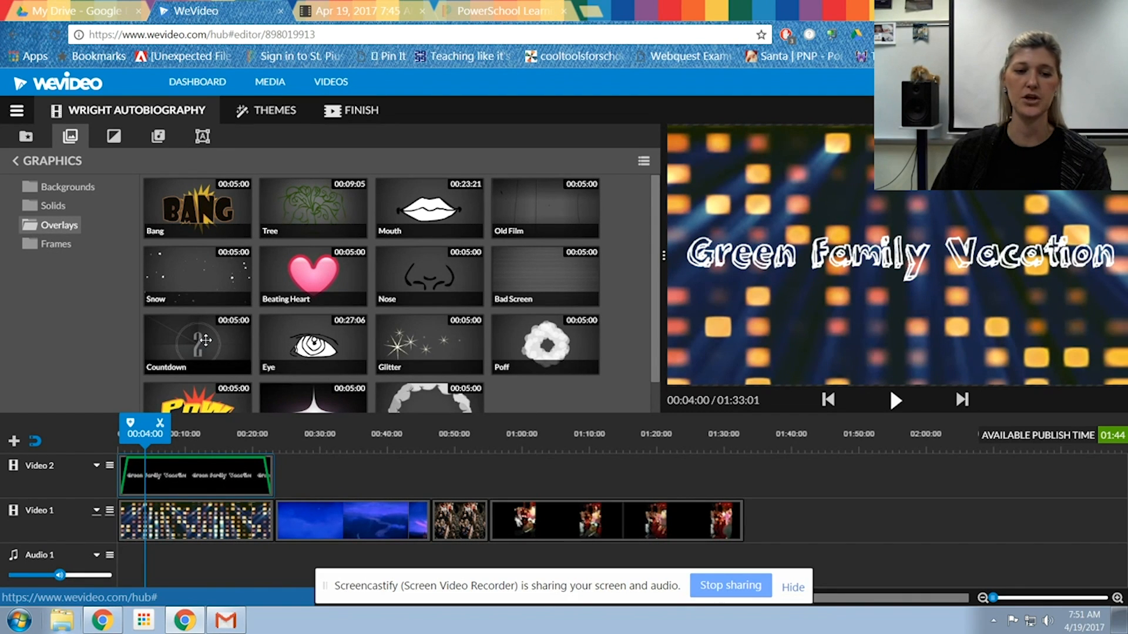
# Step: Place the Explosion overlay on Video 2 right after the title at 00:23:07 and preview it up to 00:29:03
pyautogui.moveTo(424, 400); pyautogui.dragTo(294, 477)
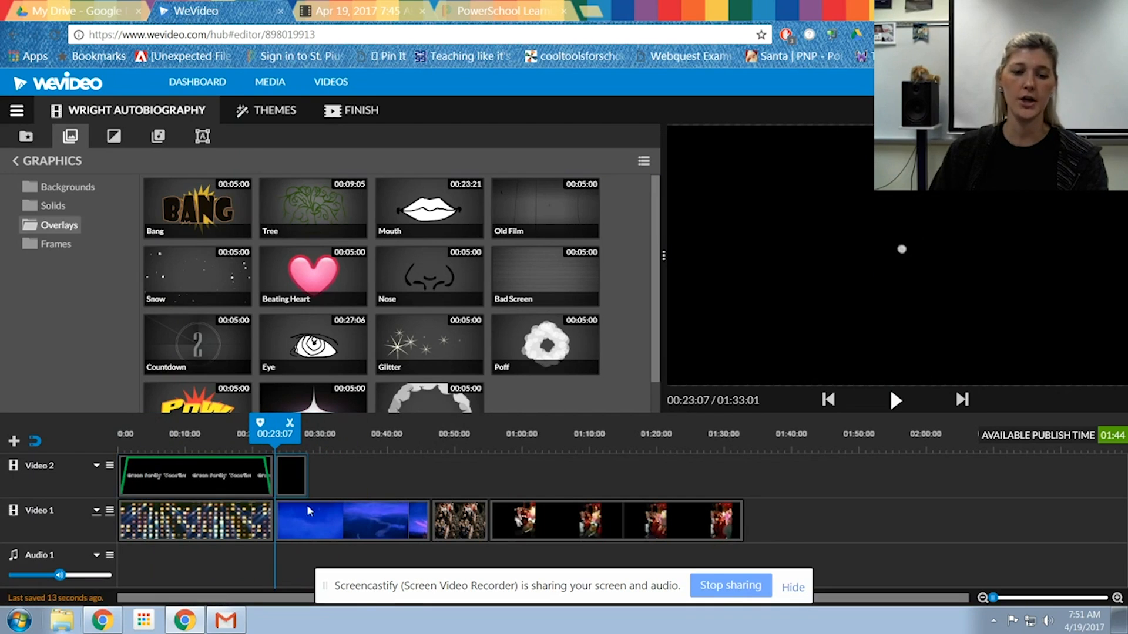
pyautogui.click(892, 404)
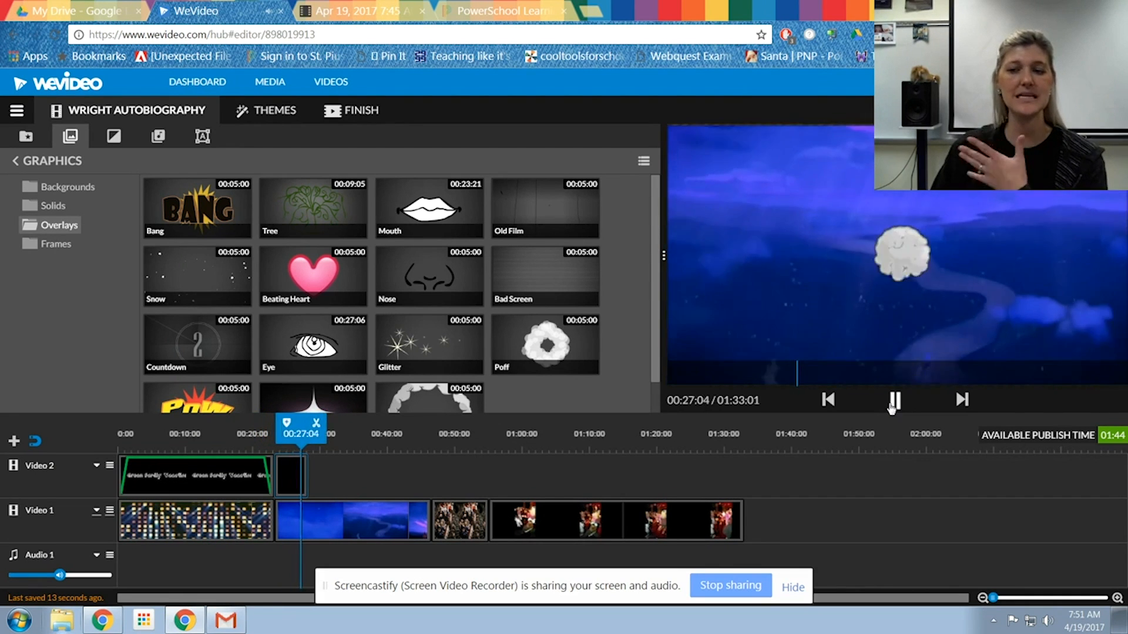
pyautogui.click(893, 402)
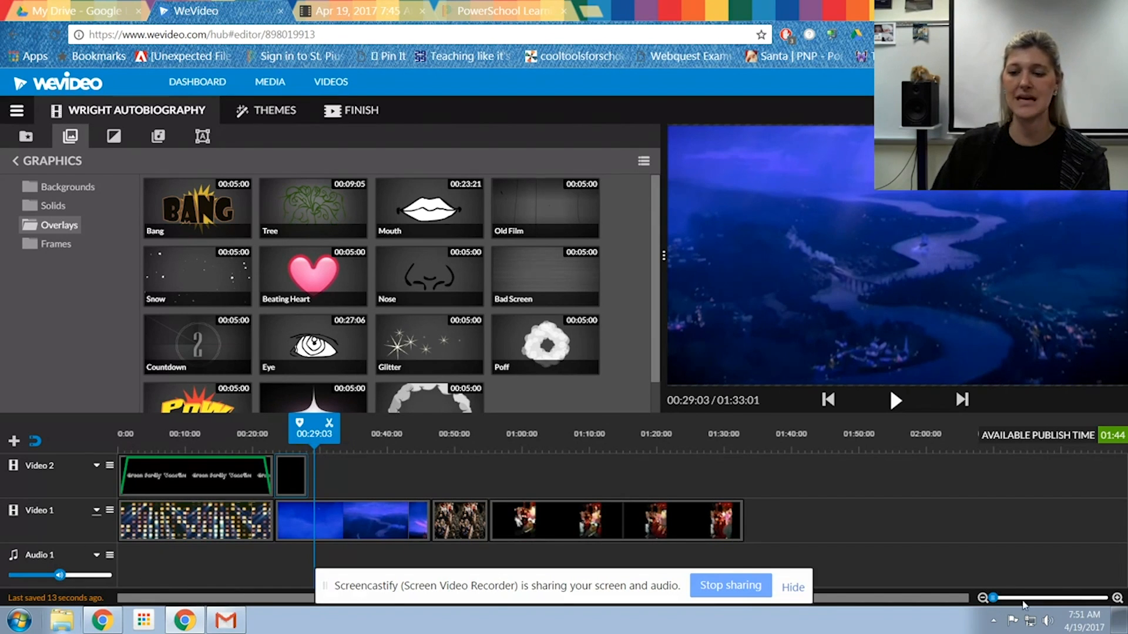
# Step: Trim the Explosion overlay to end at 00:24:22 and return the playhead to its start at 00:23:07
pyautogui.moveTo(992, 598); pyautogui.dragTo(1005, 598)
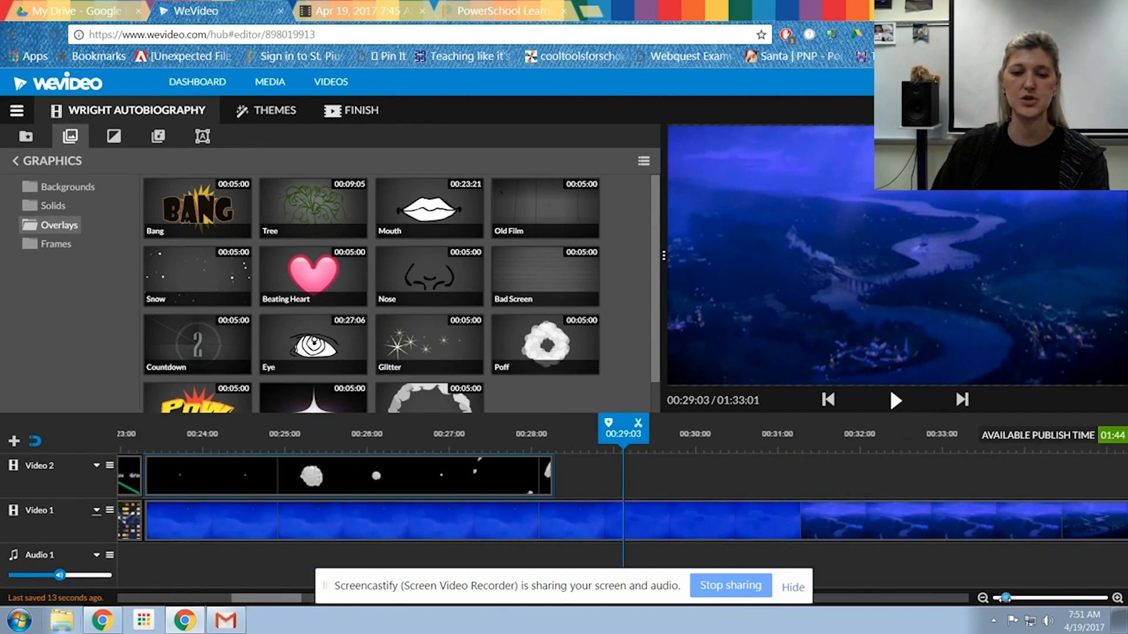
pyautogui.click(156, 447)
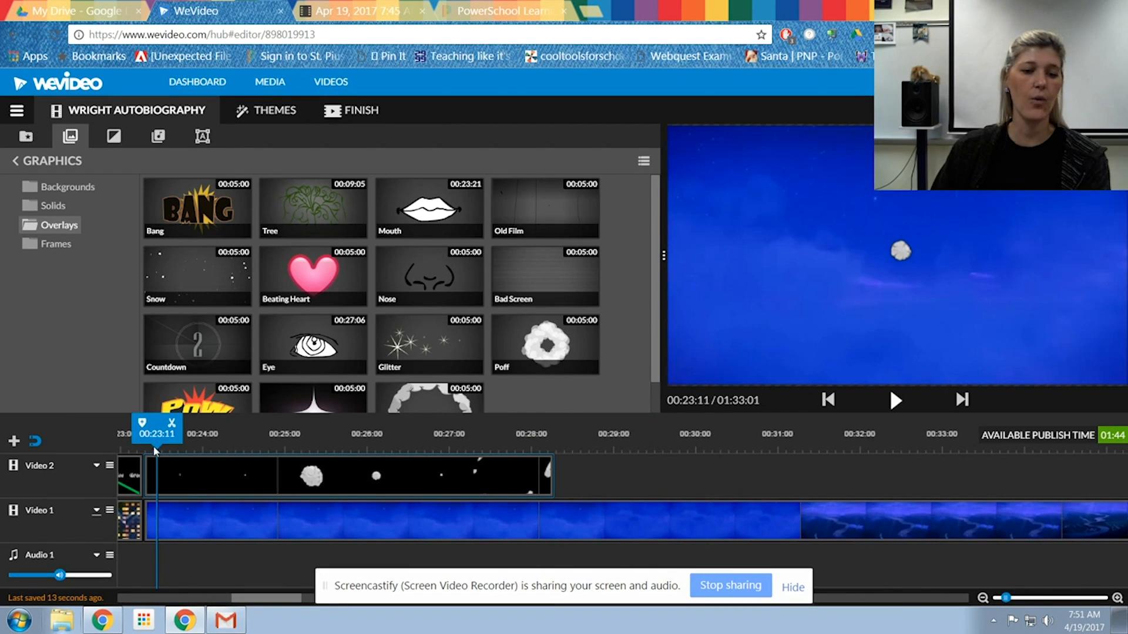
pyautogui.moveTo(158, 446); pyautogui.dragTo(239, 456)
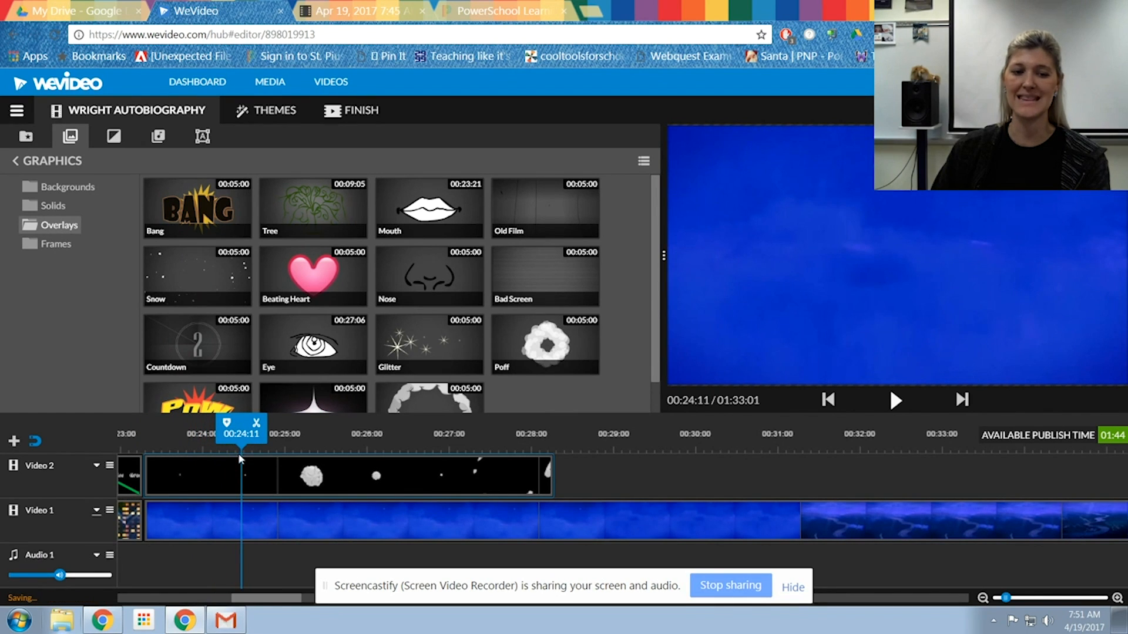
pyautogui.moveTo(552, 480); pyautogui.dragTo(272, 477)
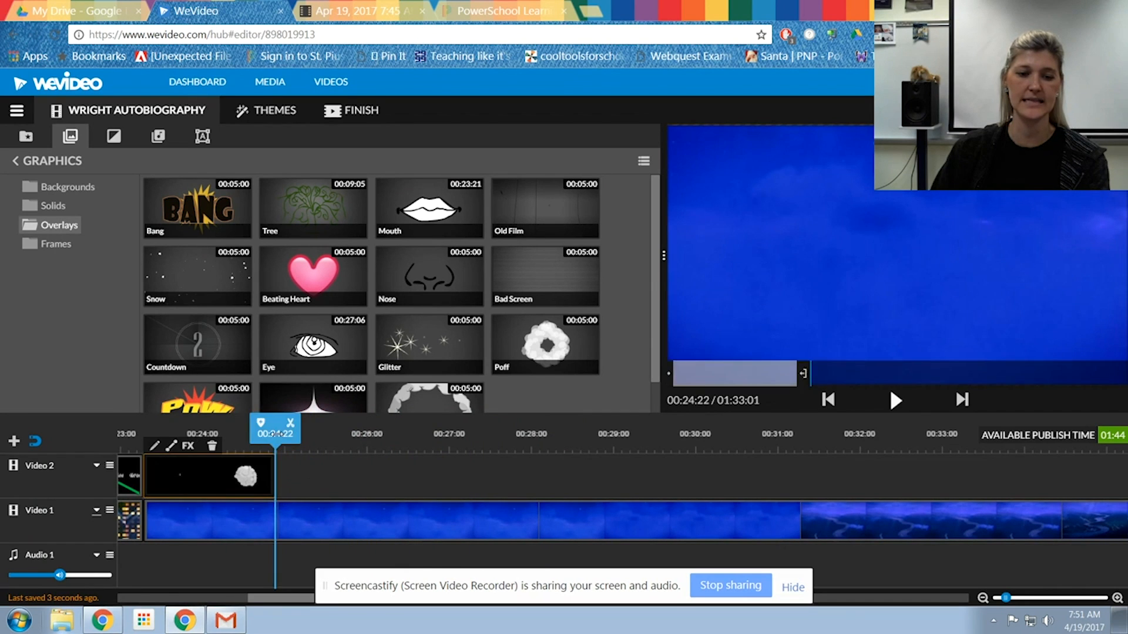
pyautogui.click(176, 448)
pyautogui.moveTo(175, 453); pyautogui.dragTo(145, 453)
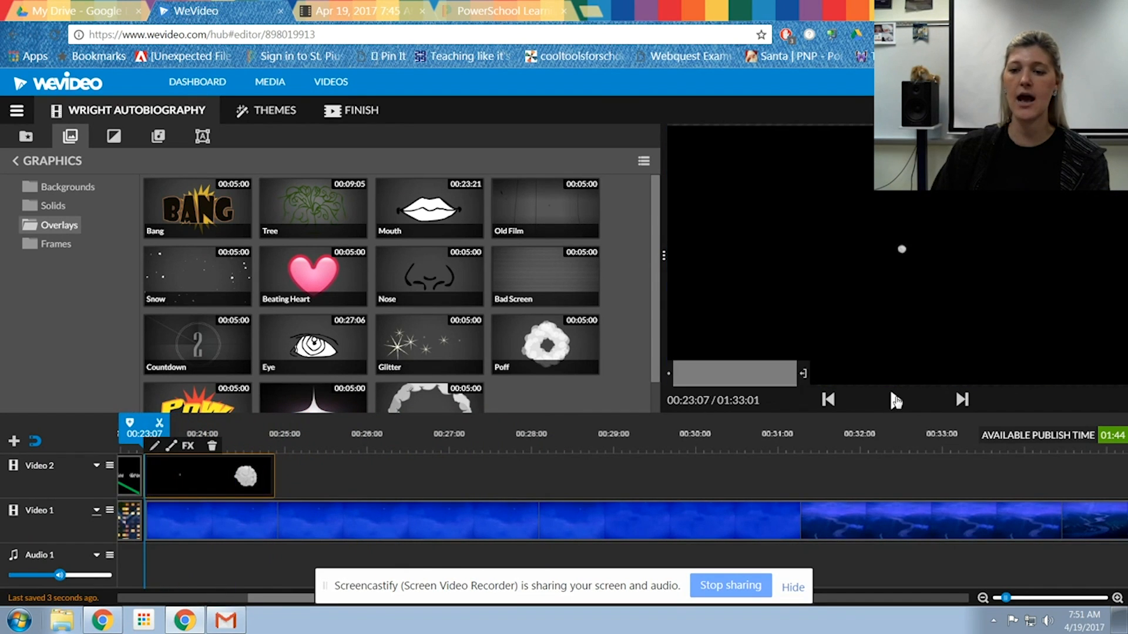
# Step: Shorten the Explosion overlay on Video 2 to end at 00:24:08, previewing its playback before and after each trim
pyautogui.click(896, 401)
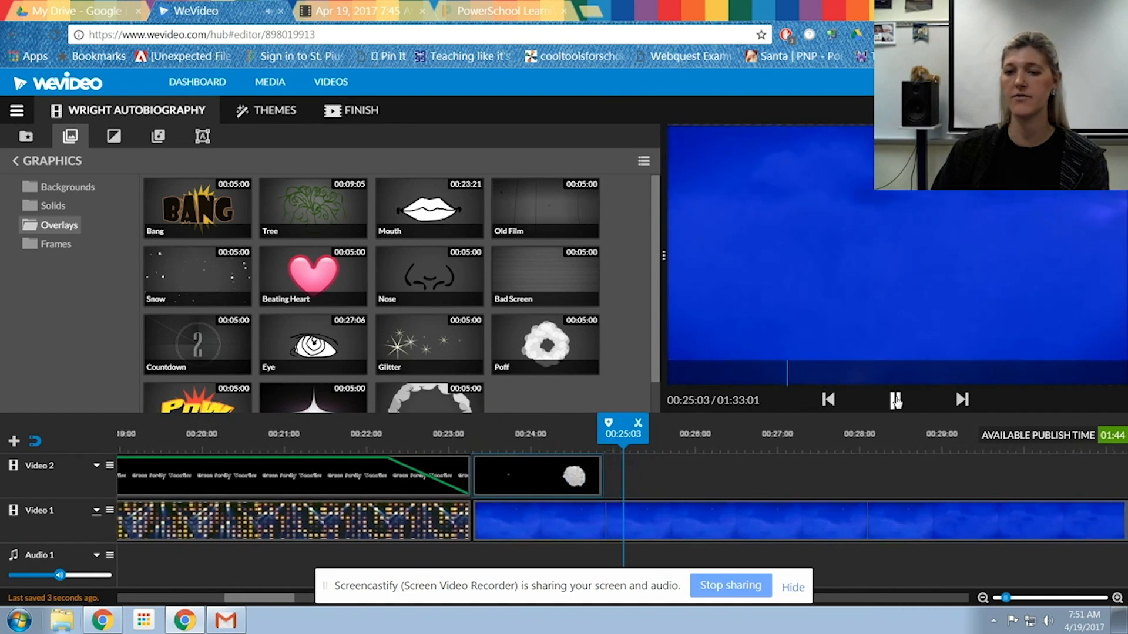
pyautogui.click(895, 401)
pyautogui.click(553, 449)
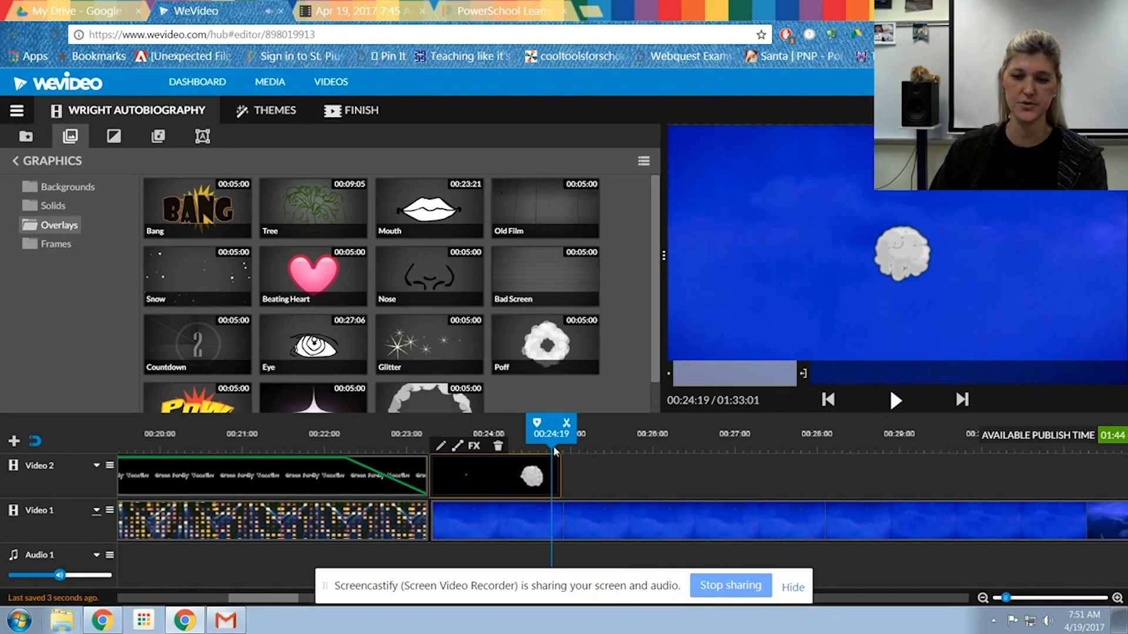
pyautogui.moveTo(541, 449); pyautogui.dragTo(528, 476)
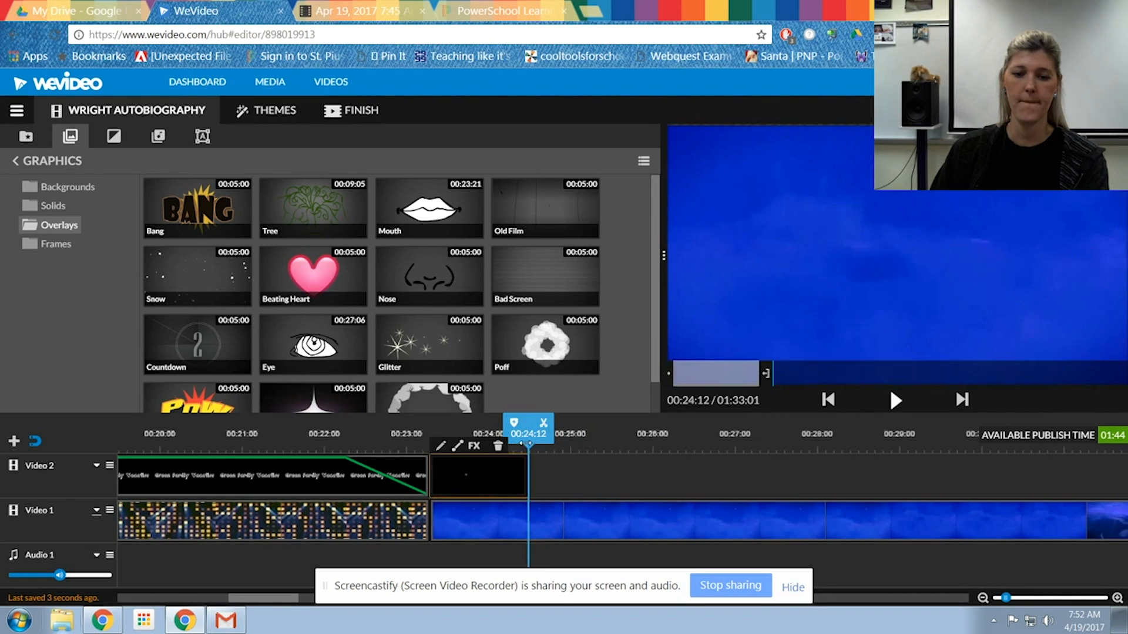
pyautogui.click(460, 450)
pyautogui.click(895, 401)
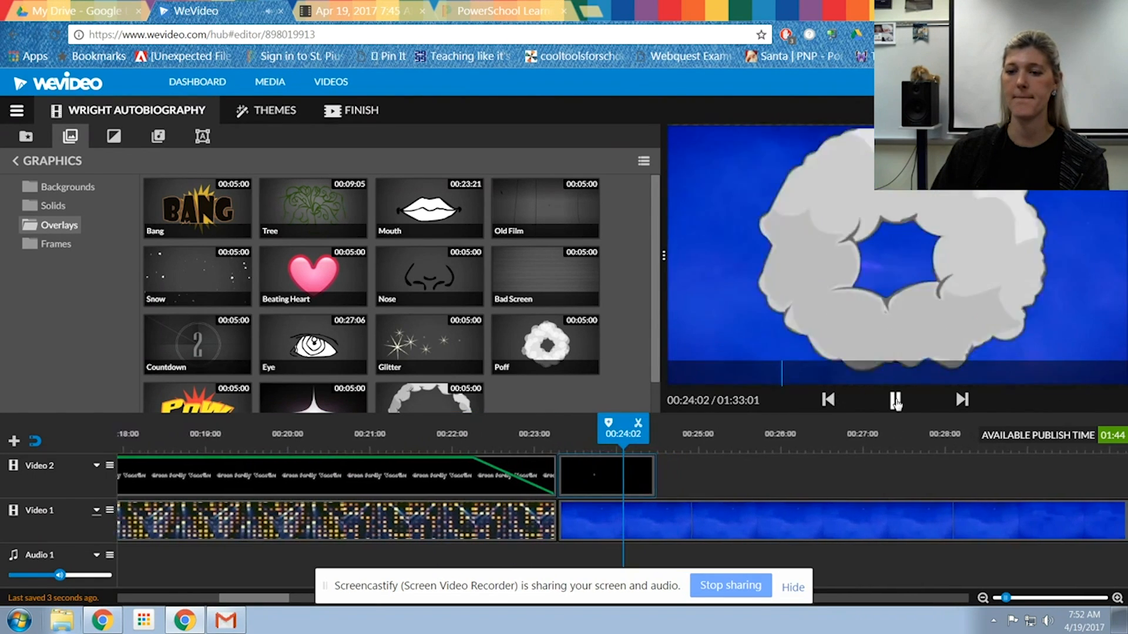
pyautogui.click(895, 402)
pyautogui.moveTo(554, 470); pyautogui.dragTo(541, 471)
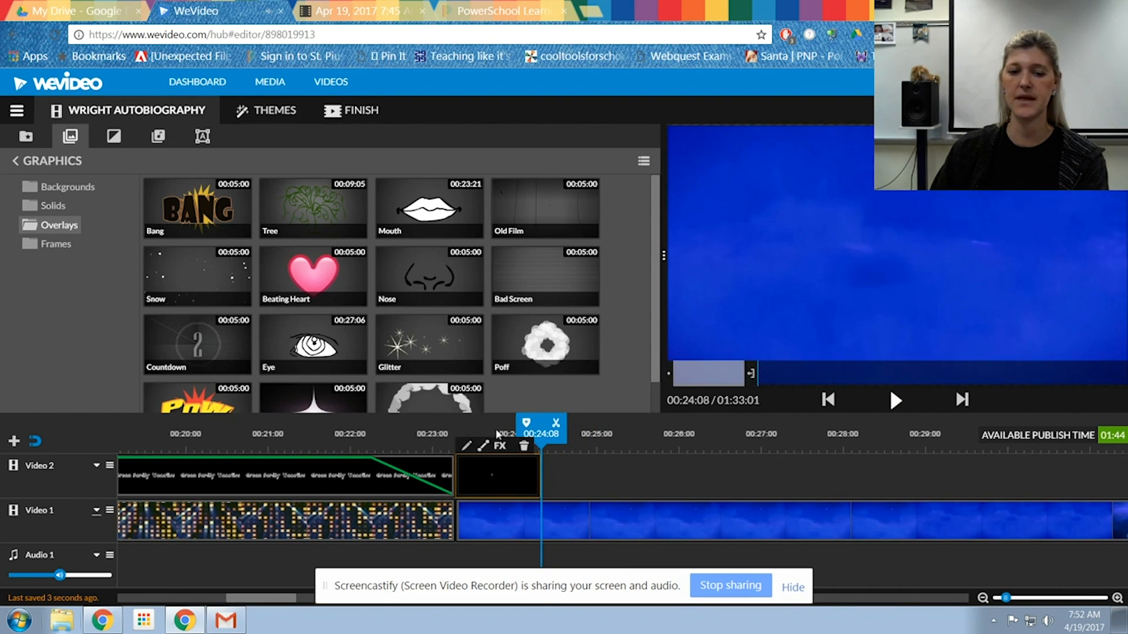
pyautogui.click(495, 428)
pyautogui.click(895, 399)
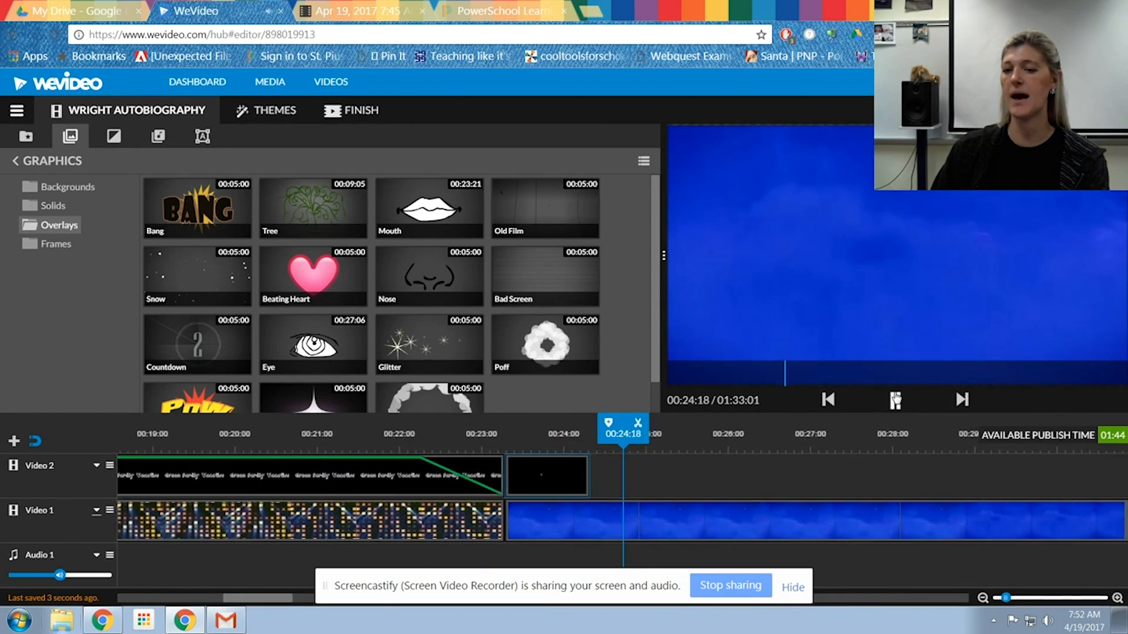
pyautogui.click(895, 399)
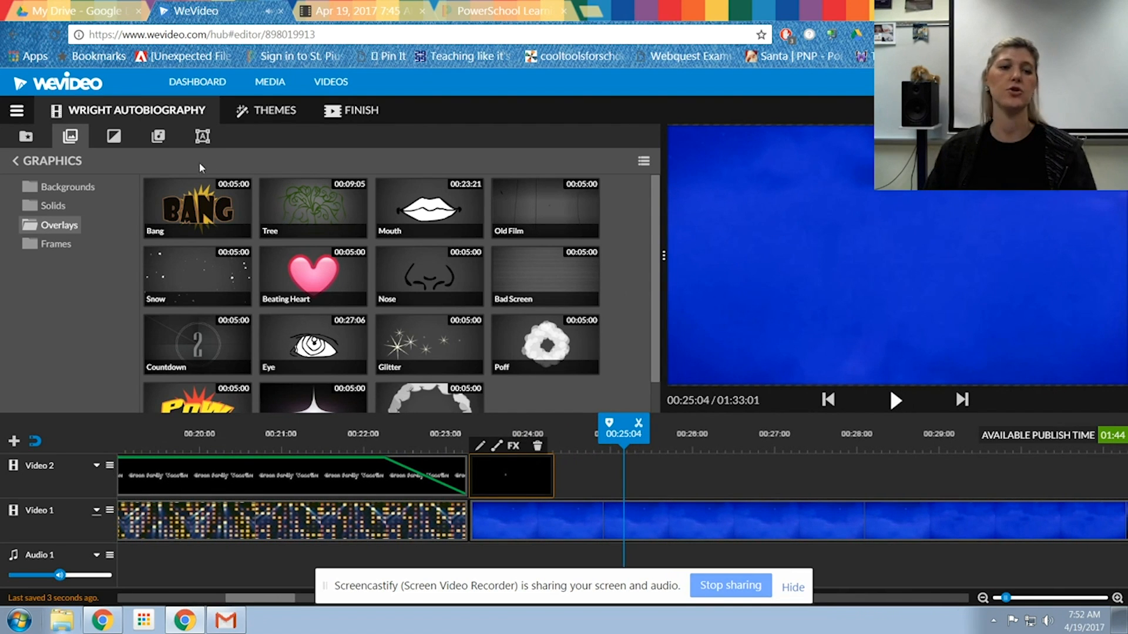
# Step: Add a Cross dissolve transition between the last two clips on Video 1 and preview it up to 00:55:23
pyautogui.moveTo(1002, 598); pyautogui.dragTo(975, 603)
pyautogui.click(112, 139)
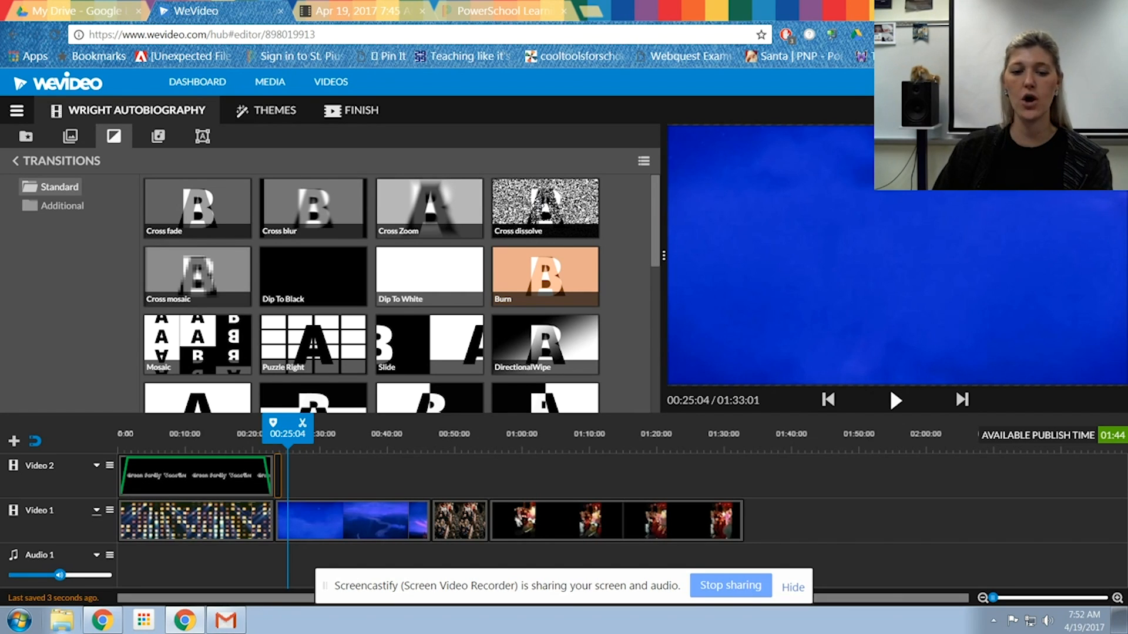
pyautogui.moveTo(545, 206)
pyautogui.mouseDown()
pyautogui.moveTo(454, 487)
pyautogui.moveTo(498, 523)
pyautogui.moveTo(485, 528)
pyautogui.mouseUp()
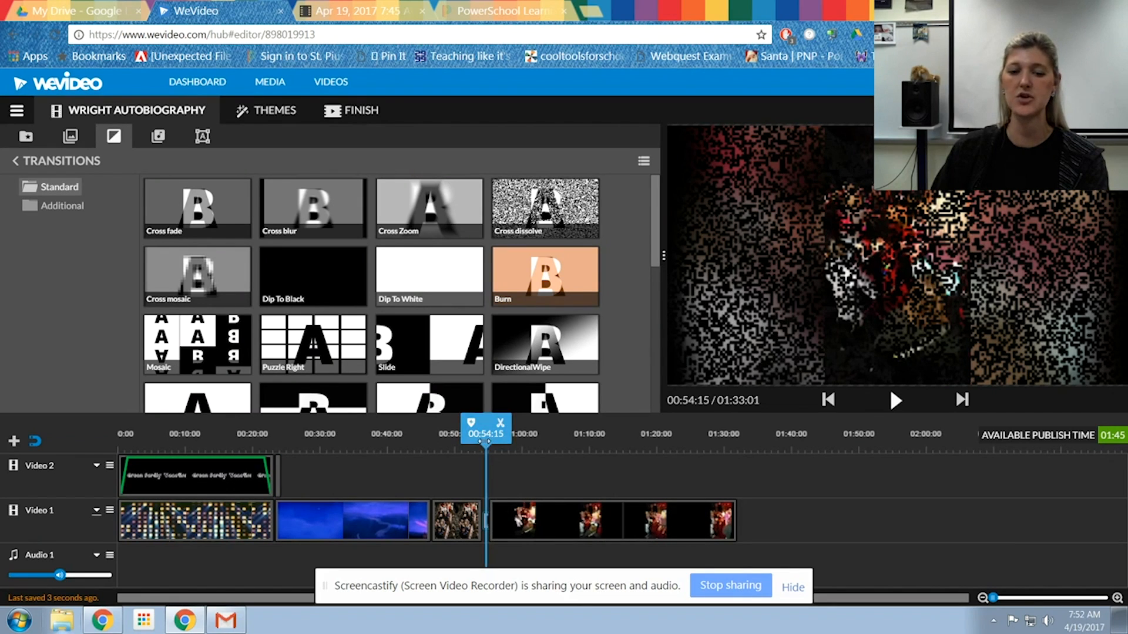
pyautogui.moveTo(483, 451); pyautogui.dragTo(471, 452)
pyautogui.click(895, 400)
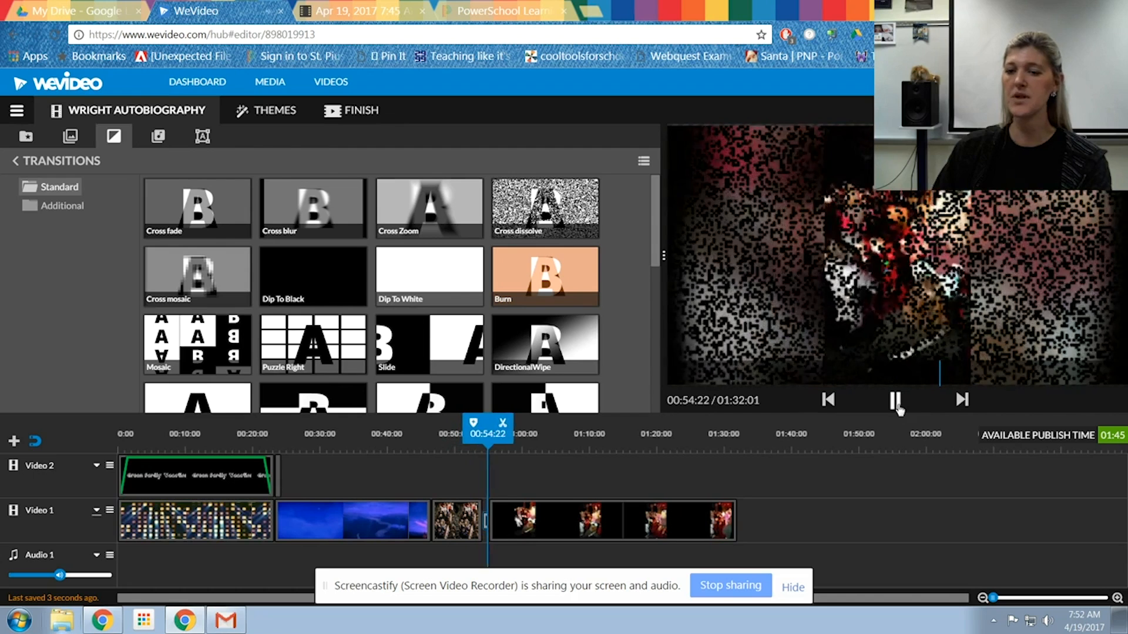
pyautogui.press('space')
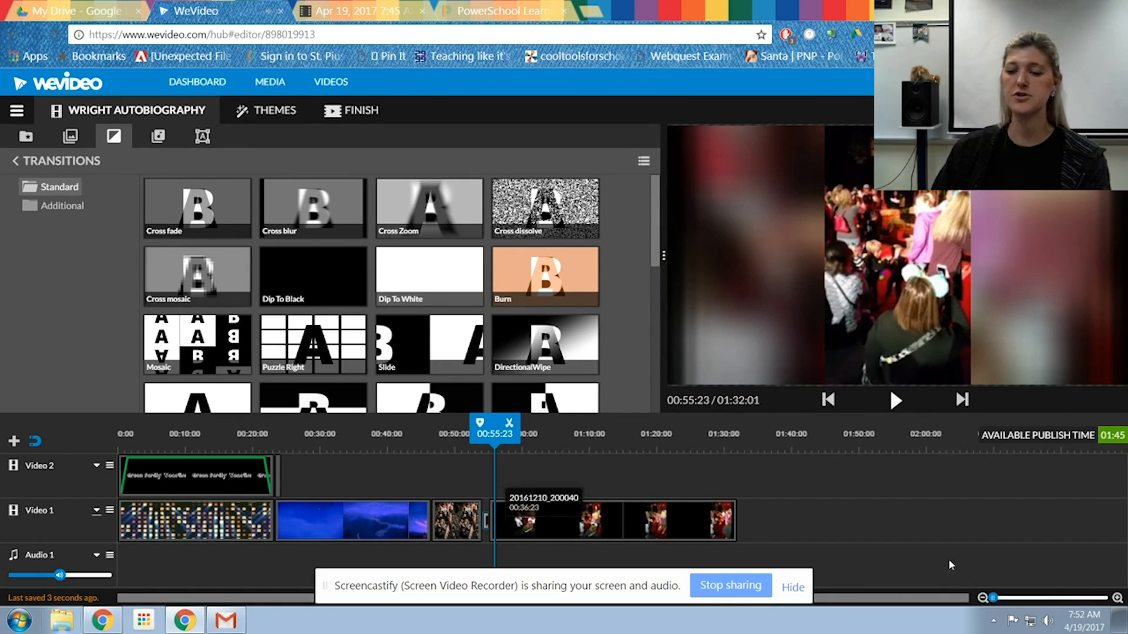
# Step: Open the Cross dissolve transition's settings and apply a duration of 1 second to the selected transition
pyautogui.moveTo(992, 598); pyautogui.dragTo(1008, 598)
pyautogui.doubleClick(493, 522)
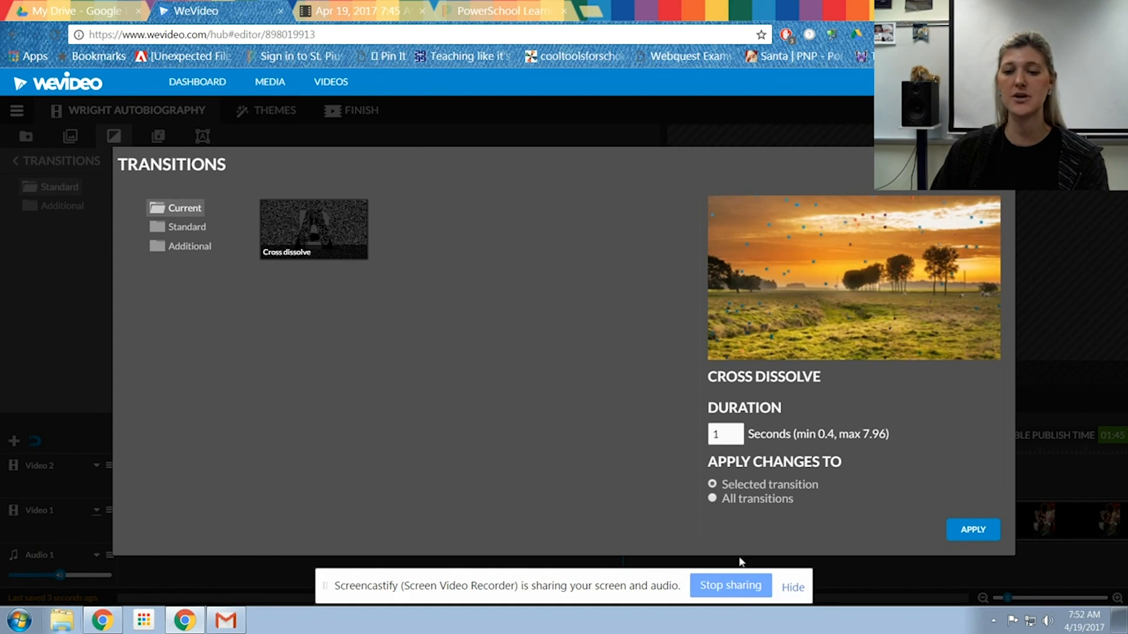
pyautogui.click(735, 435)
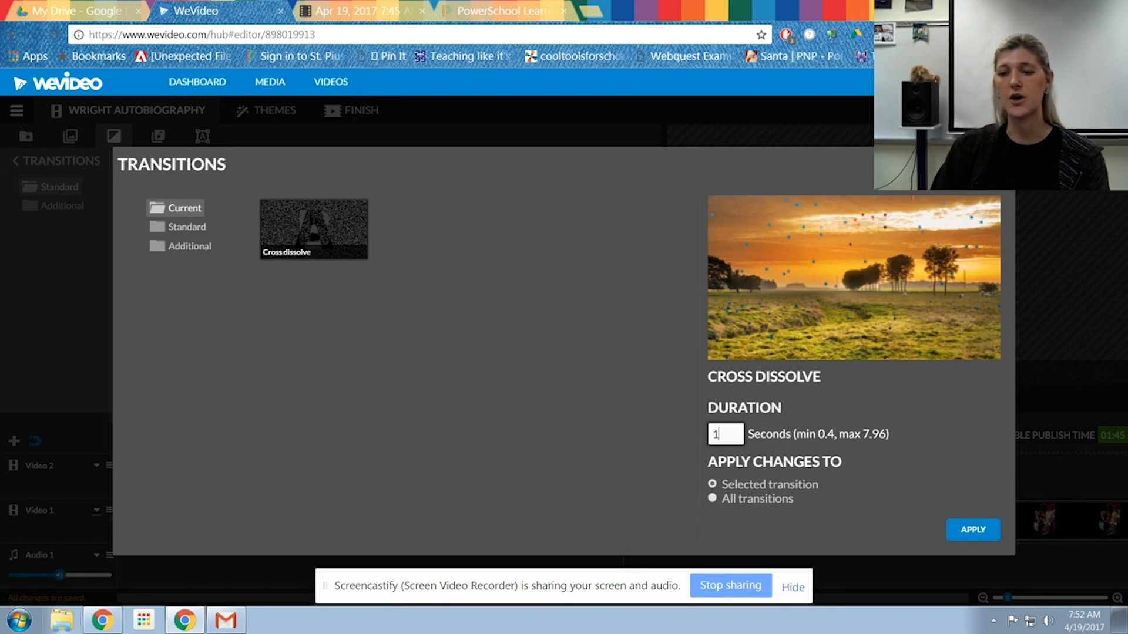
pyautogui.click(998, 534)
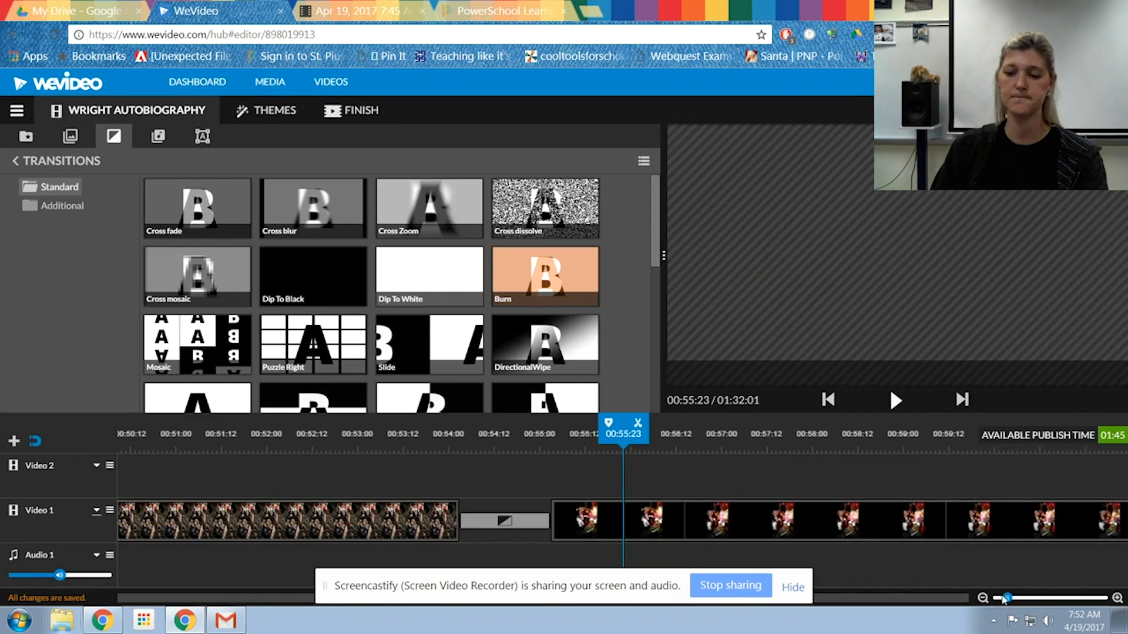
# Step: Preview the free music track Discovery - Mega Music and place it on Audio 1 at the start of the timeline
pyautogui.moveTo(1004, 598); pyautogui.dragTo(993, 598)
pyautogui.click(158, 136)
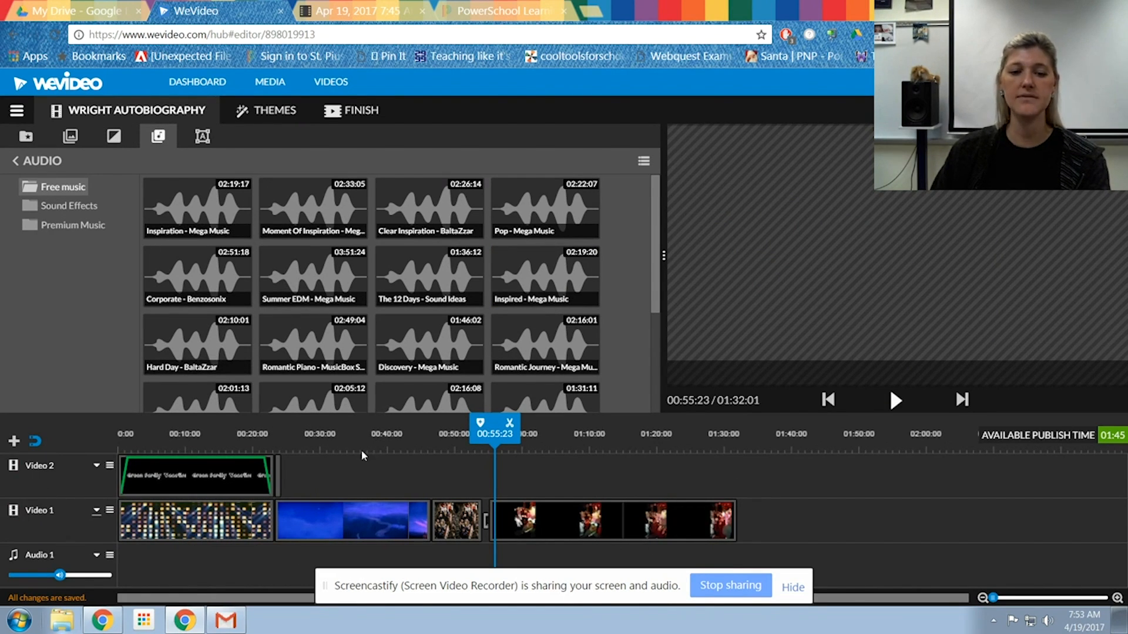
pyautogui.click(418, 335)
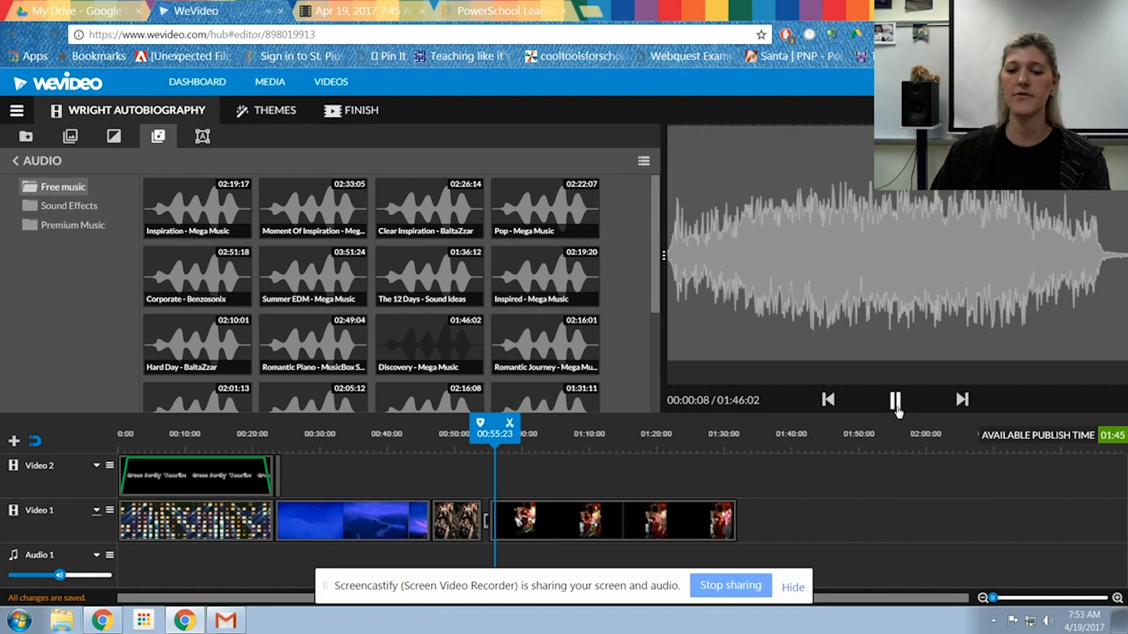
pyautogui.click(895, 404)
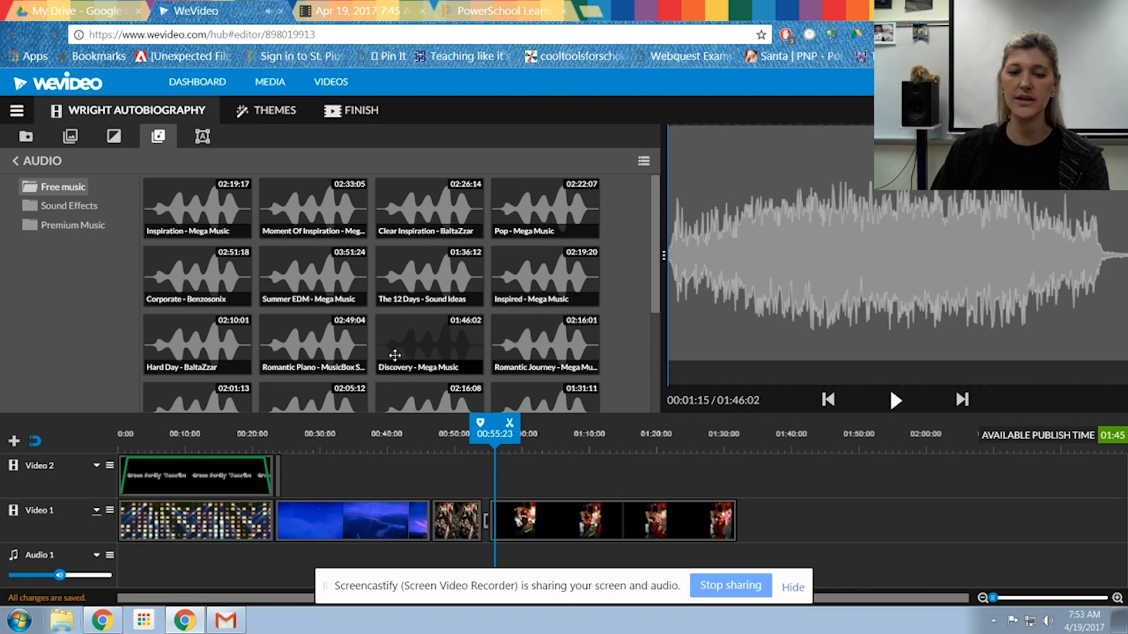
pyautogui.moveTo(425, 349); pyautogui.dragTo(192, 570)
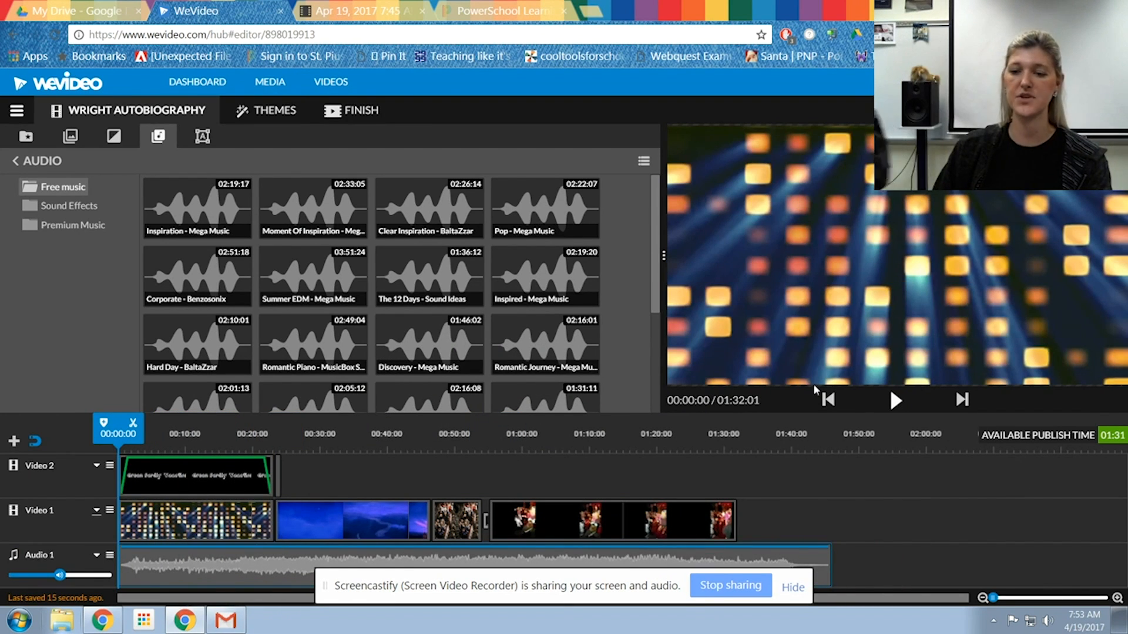
# Step: Raise the Audio 1 track volume almost to maximum, previewing the music before and after up to 00:08:09
pyautogui.click(897, 404)
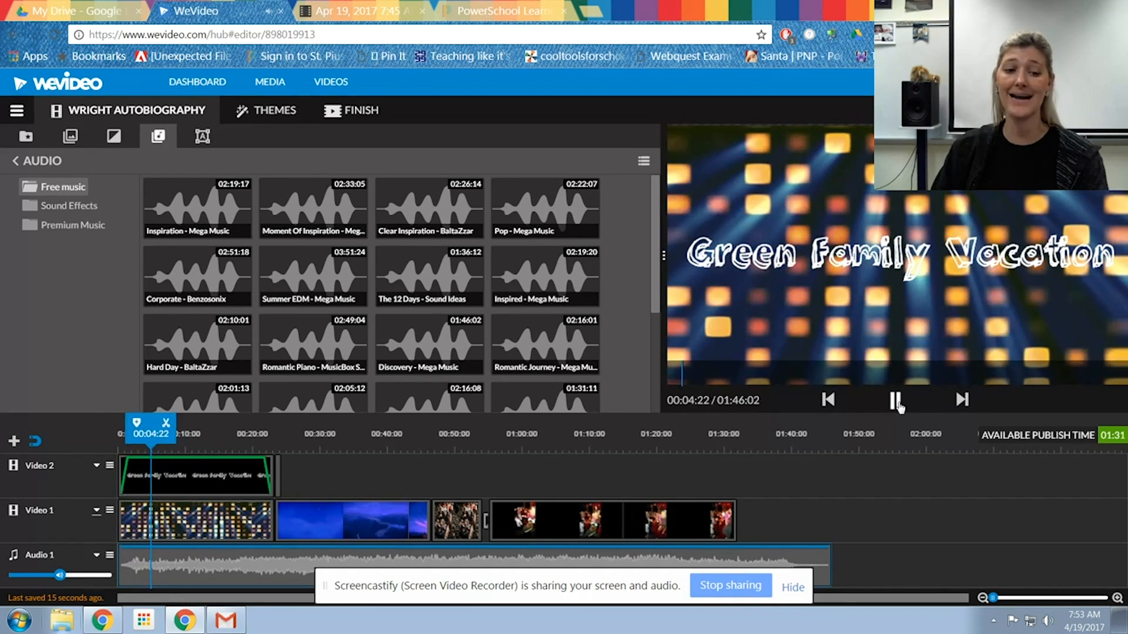
pyautogui.click(894, 404)
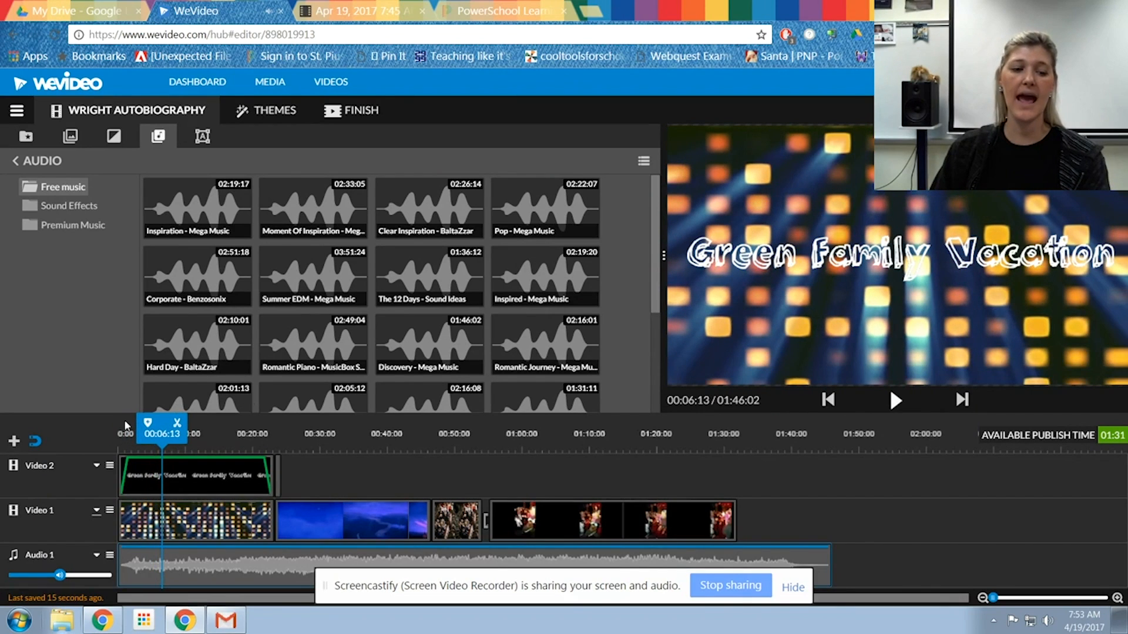
pyautogui.moveTo(57, 580); pyautogui.dragTo(100, 582)
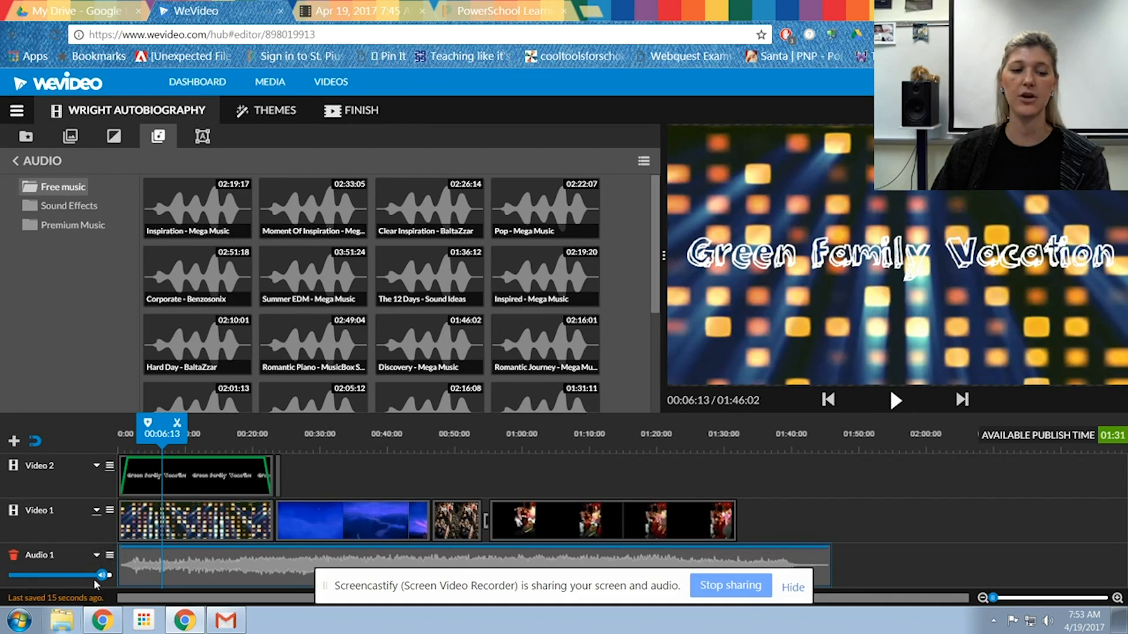
pyautogui.click(897, 404)
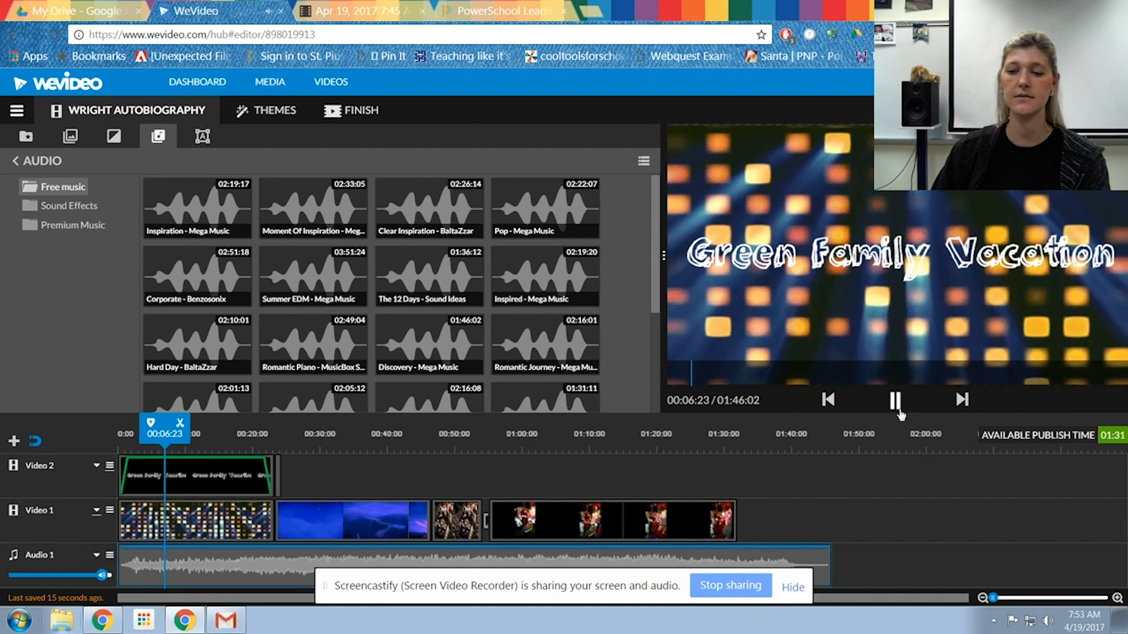
pyautogui.click(895, 405)
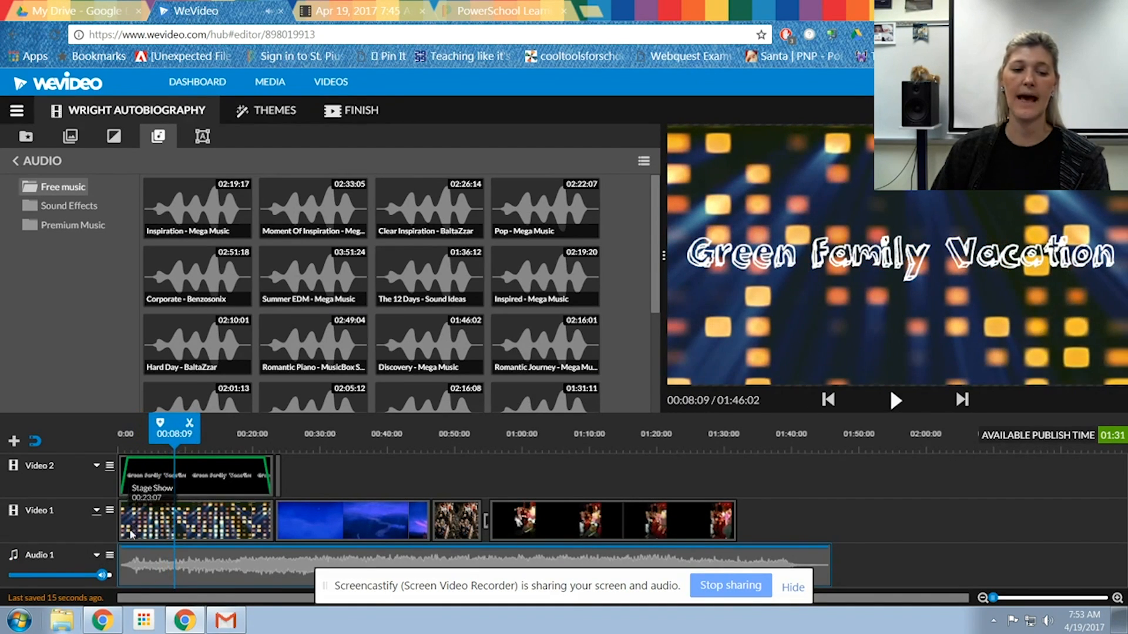
# Step: Enable the audio fade in and out on the music clip and set its volume to 136%
pyautogui.click(142, 563)
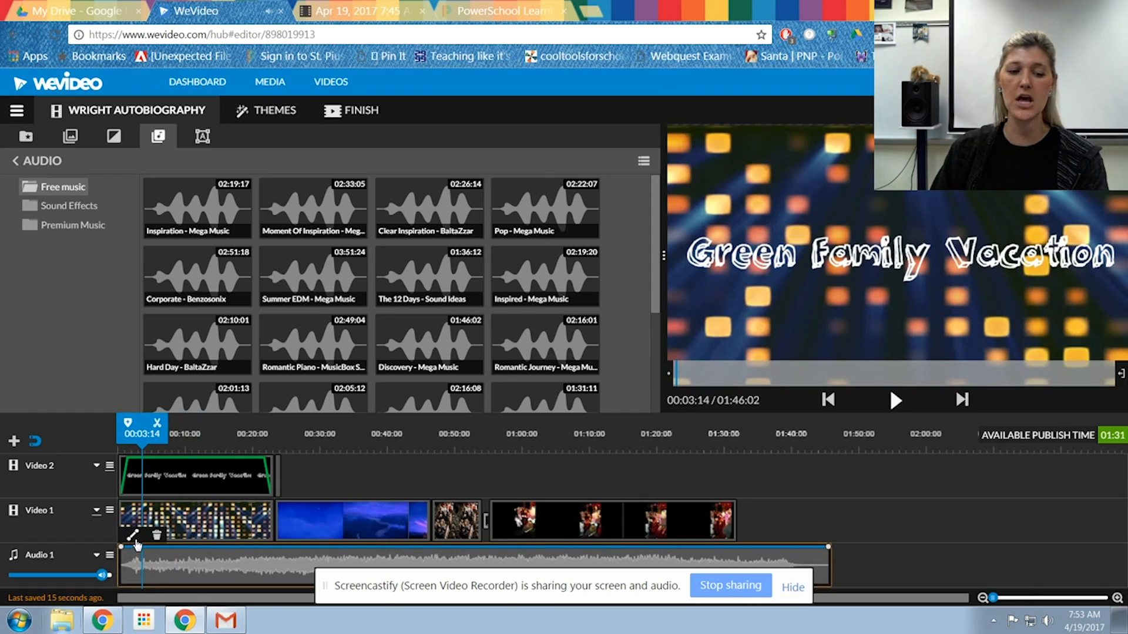
pyautogui.click(133, 536)
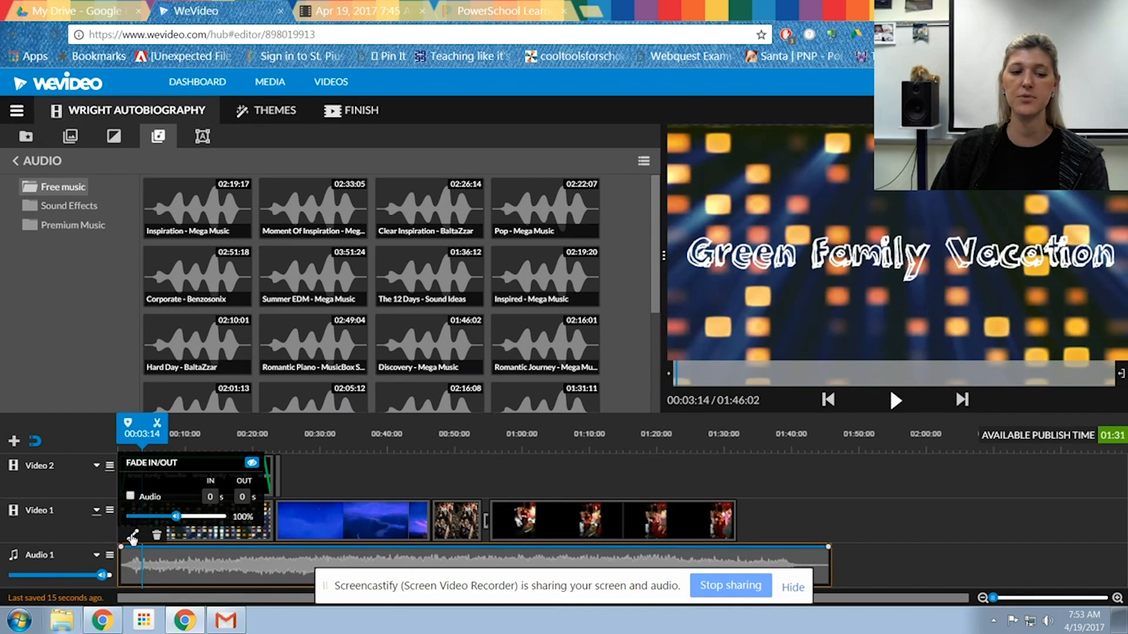
pyautogui.click(131, 497)
pyautogui.moveTo(175, 519); pyautogui.dragTo(194, 522)
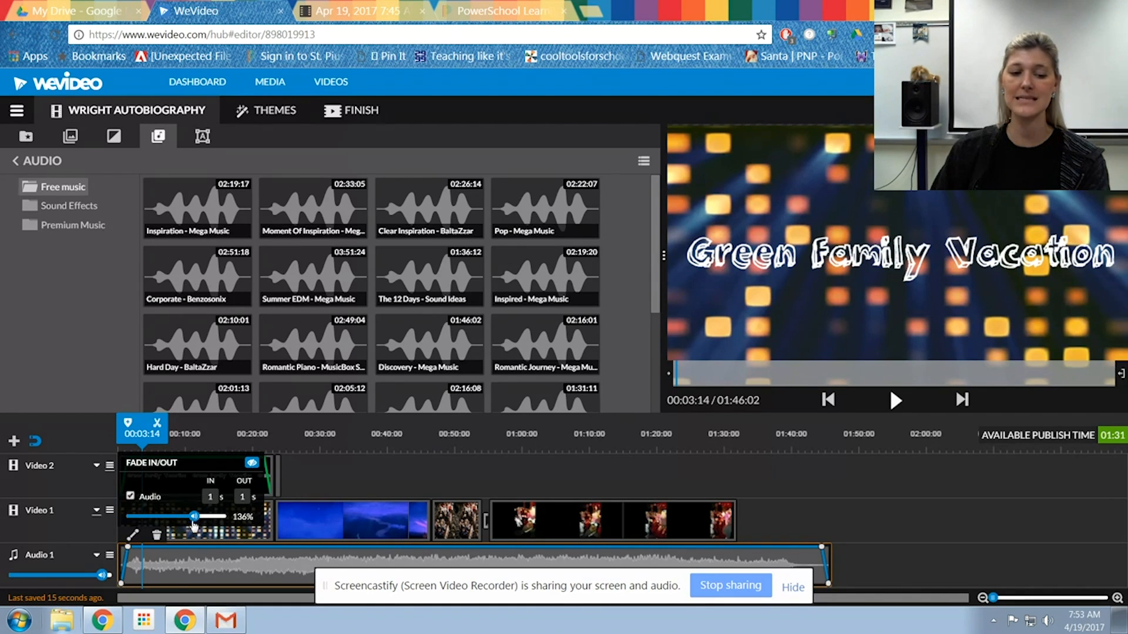
# Step: Lengthen the music clip's fade in to 6.7 s and its fade out to about 11 s, and check the fade settings
pyautogui.click(130, 552)
pyautogui.moveTo(130, 552)
pyautogui.moveTo(129, 550); pyautogui.dragTo(167, 549)
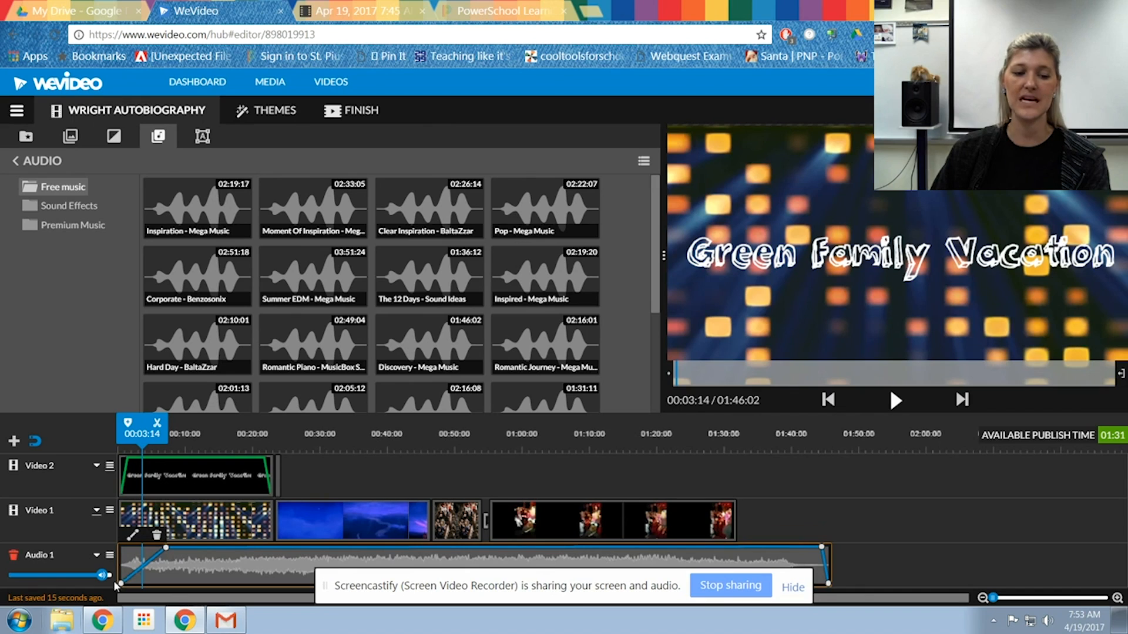
pyautogui.moveTo(826, 551); pyautogui.dragTo(759, 554)
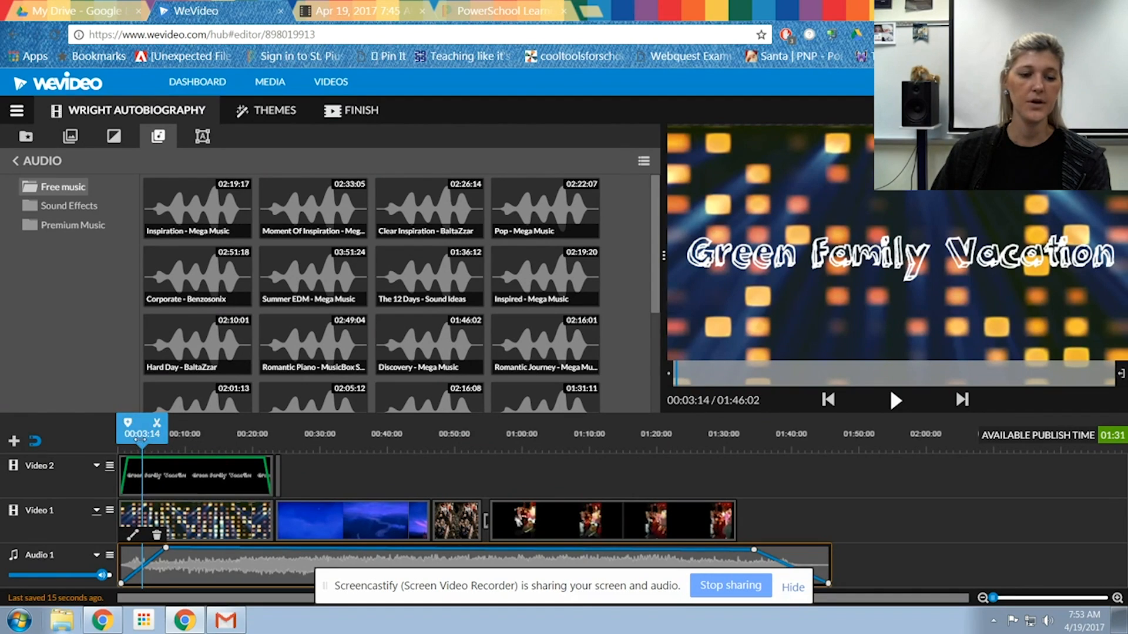
pyautogui.click(134, 534)
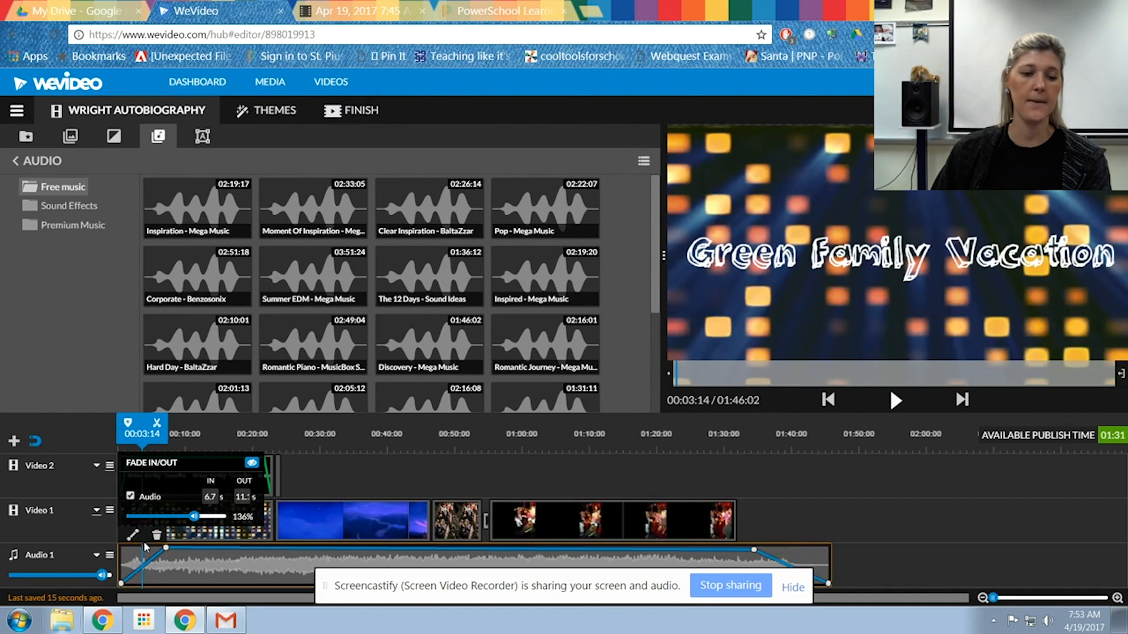
# Step: Hide the screen-sharing notice and preview the video with music from the start to 00:11:06 and around 00:27:17
pyautogui.click(798, 595)
pyautogui.moveTo(149, 438); pyautogui.dragTo(118, 446)
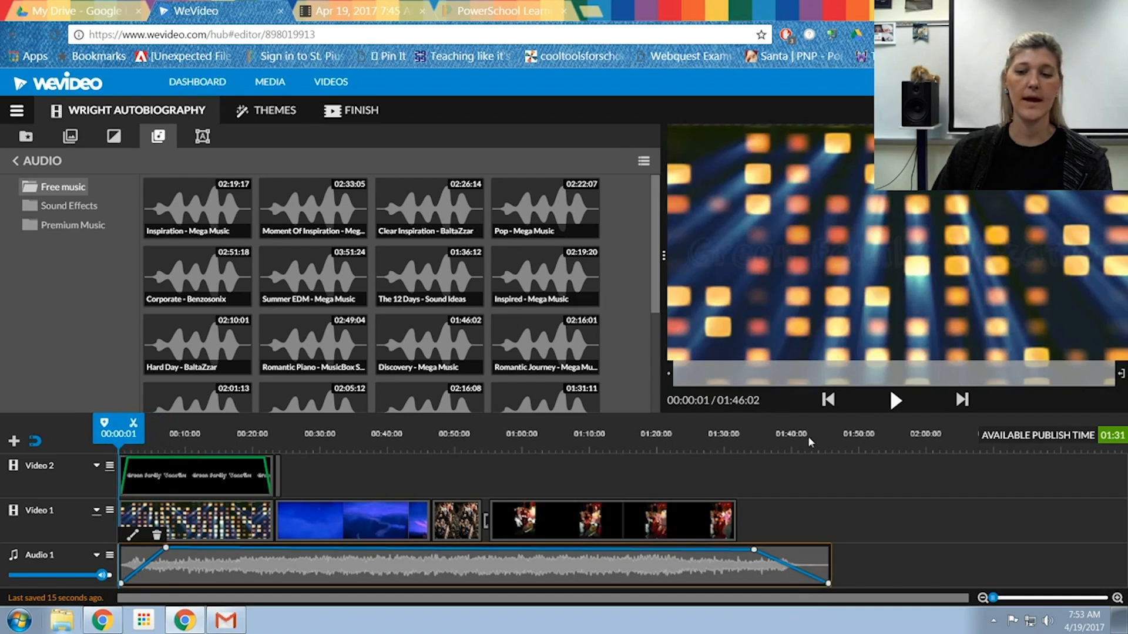
pyautogui.click(896, 406)
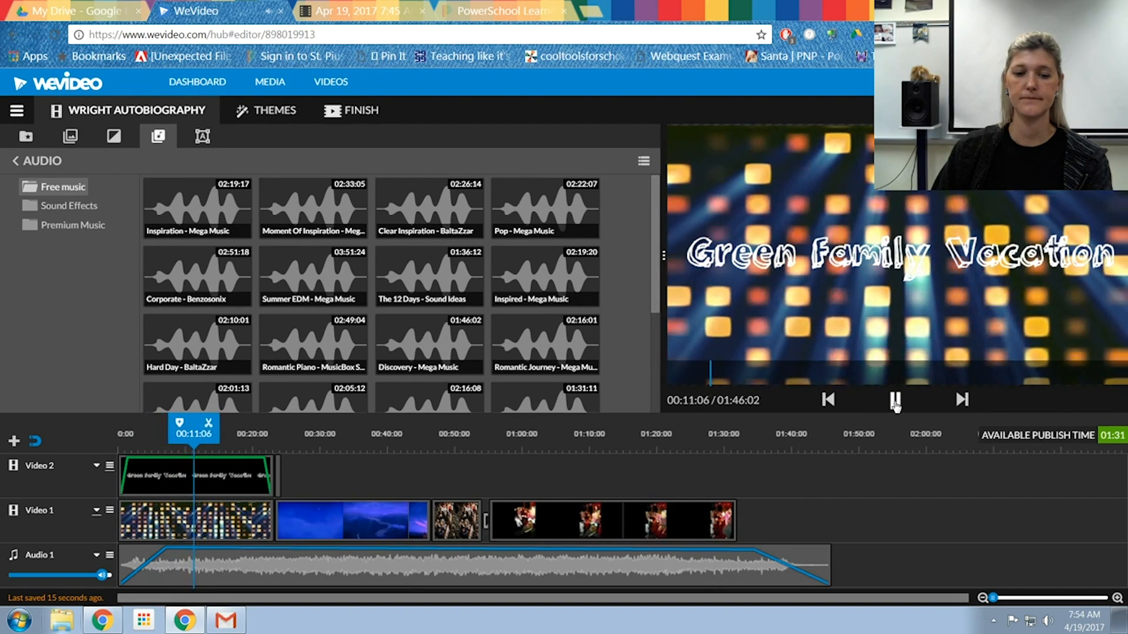
pyautogui.click(895, 401)
pyautogui.click(305, 450)
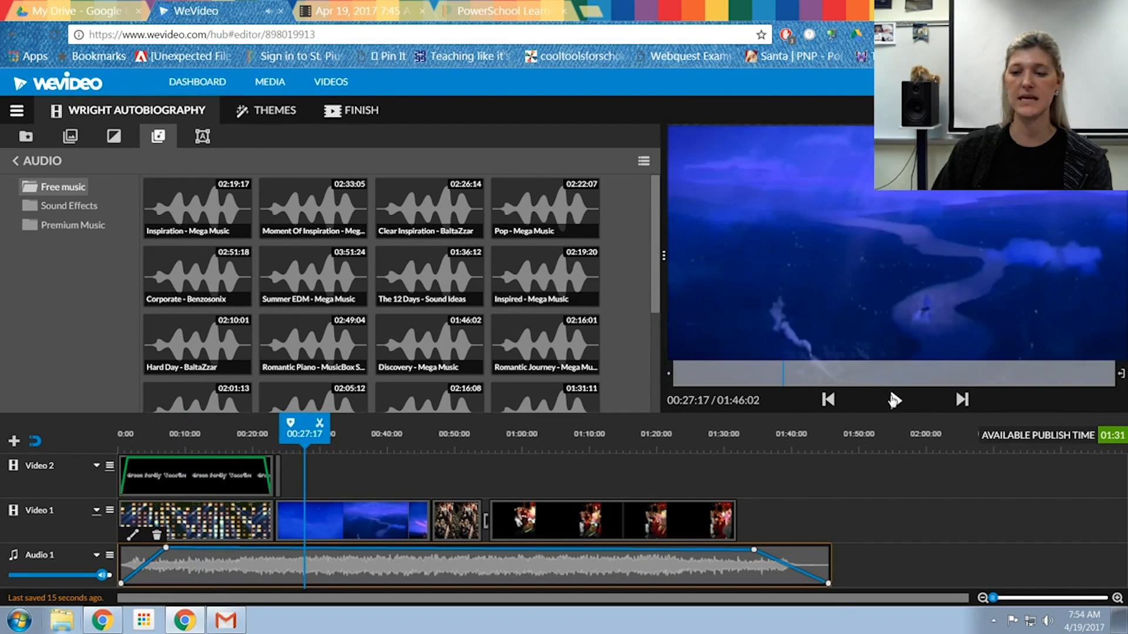
pyautogui.click(894, 401)
pyautogui.click(894, 402)
# Step: Split the music on the Audio 1 track at 00:23:04 and at 00:46:08, around the Walt Disney World clip
pyautogui.moveTo(310, 445); pyautogui.dragTo(273, 453)
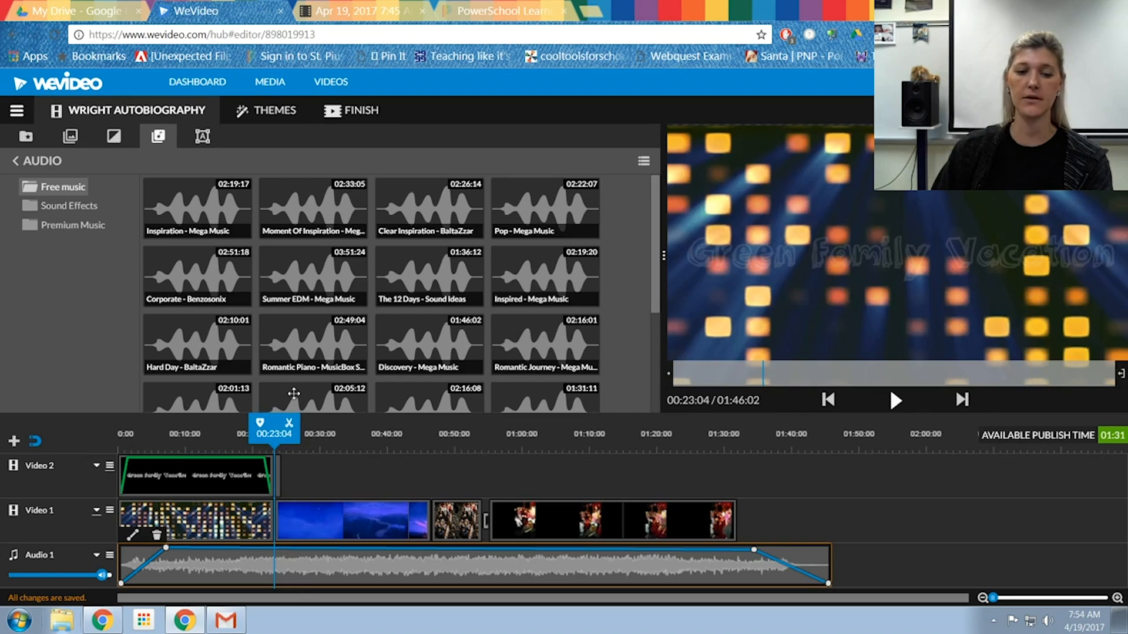
pyautogui.click(289, 423)
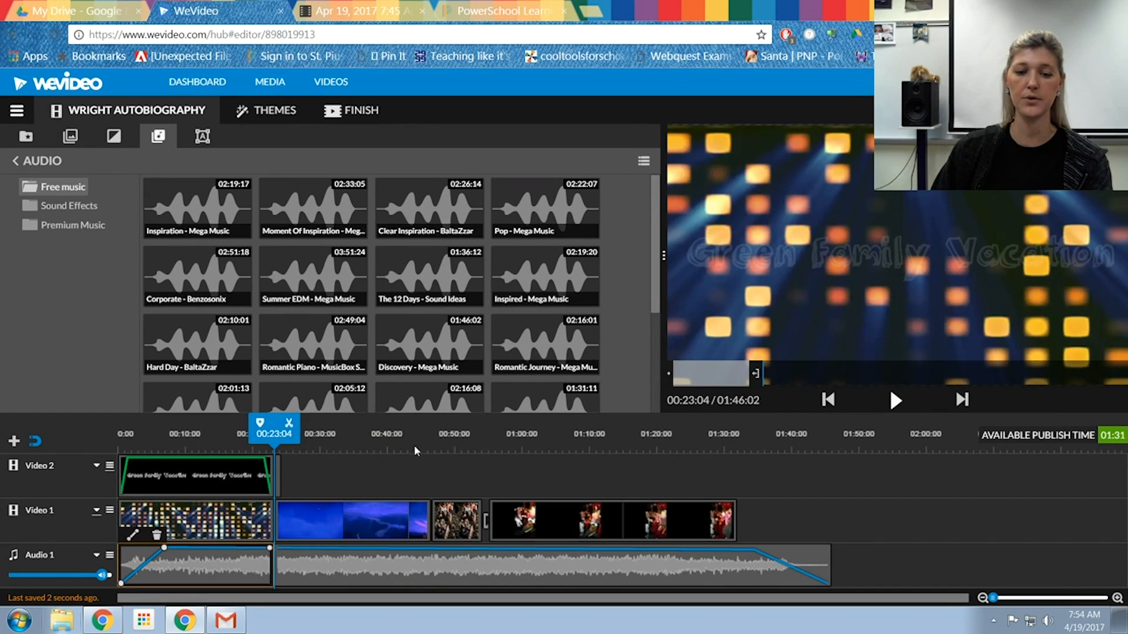
pyautogui.click(432, 446)
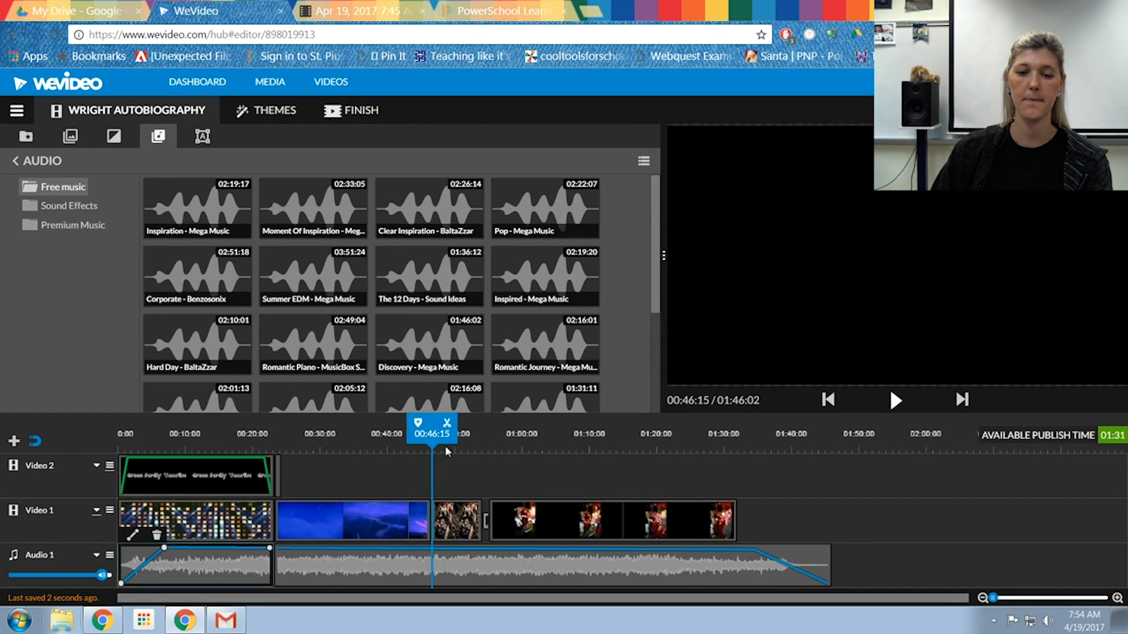
pyautogui.moveTo(432, 446)
pyautogui.mouseDown()
pyautogui.moveTo(484, 446)
pyautogui.moveTo(424, 446)
pyautogui.moveTo(434, 449)
pyautogui.mouseUp()
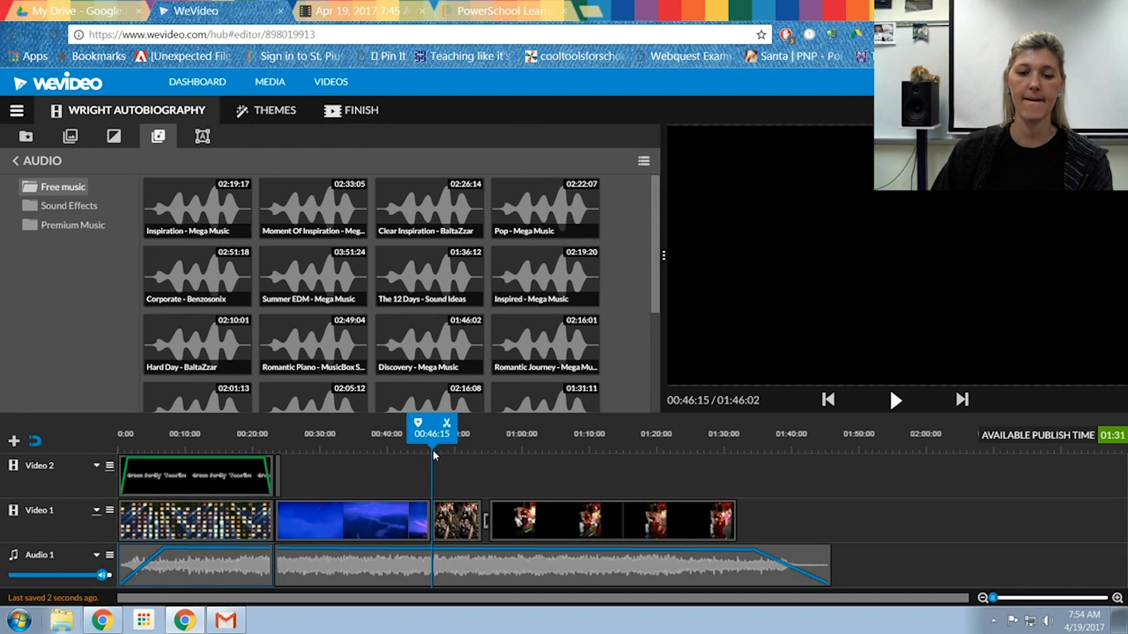
pyautogui.click(401, 576)
pyautogui.moveTo(422, 447); pyautogui.dragTo(425, 446)
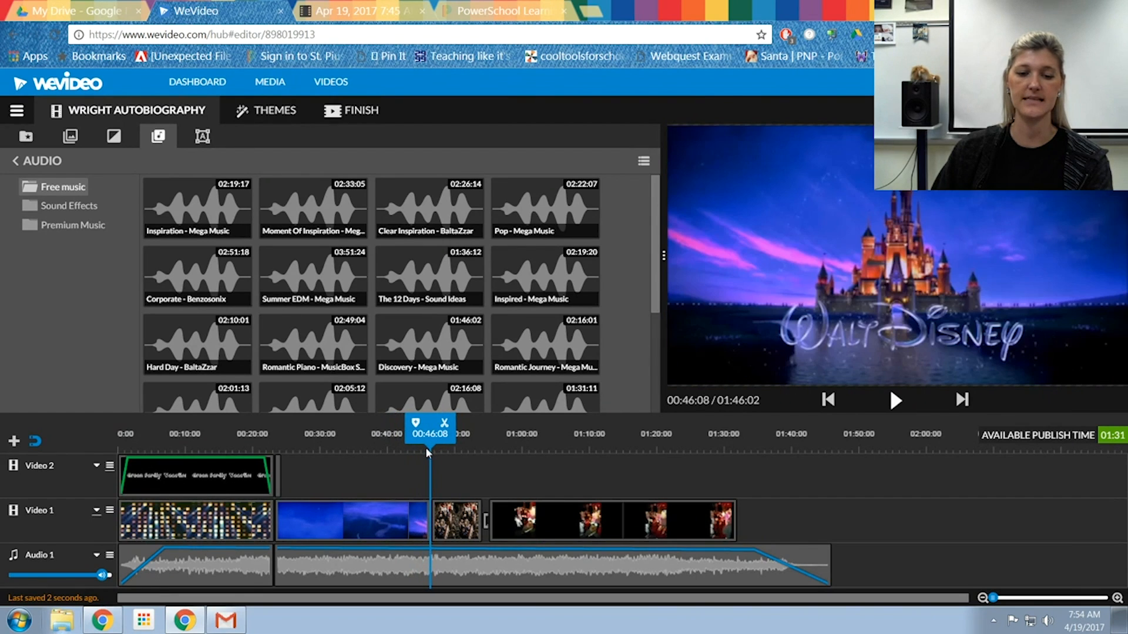
pyautogui.click(429, 571)
pyautogui.click(444, 424)
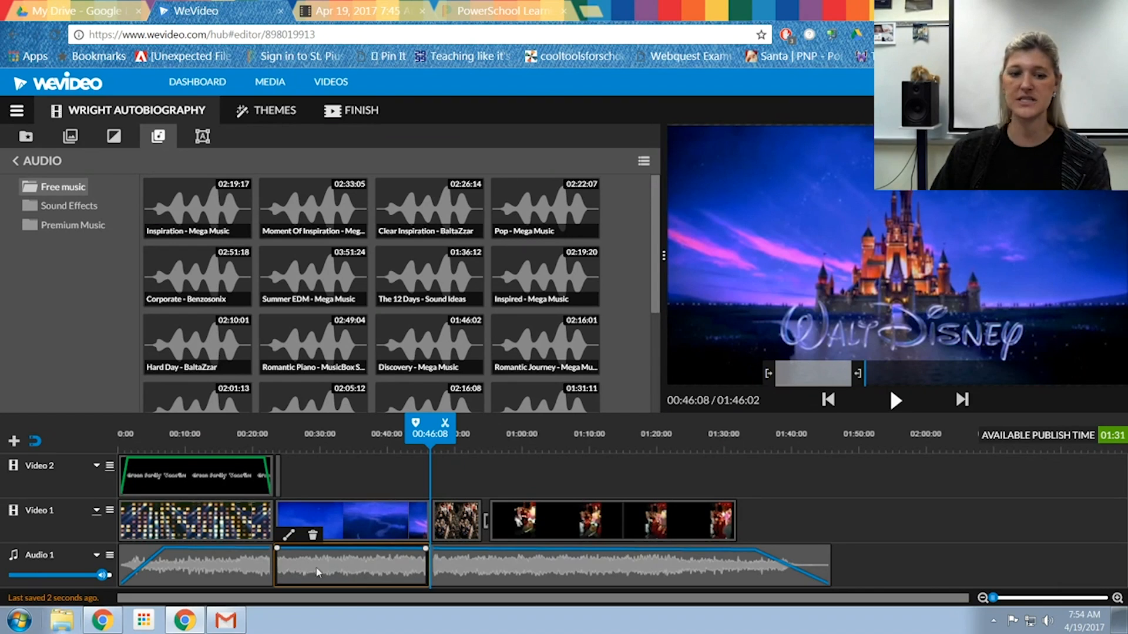
# Step: Lower the volume of the music segment beneath the Walt Disney World clip and preview it from 00:23:24
pyautogui.moveTo(311, 549)
pyautogui.mouseDown()
pyautogui.moveTo(316, 568)
pyautogui.moveTo(313, 546)
pyautogui.mouseUp()
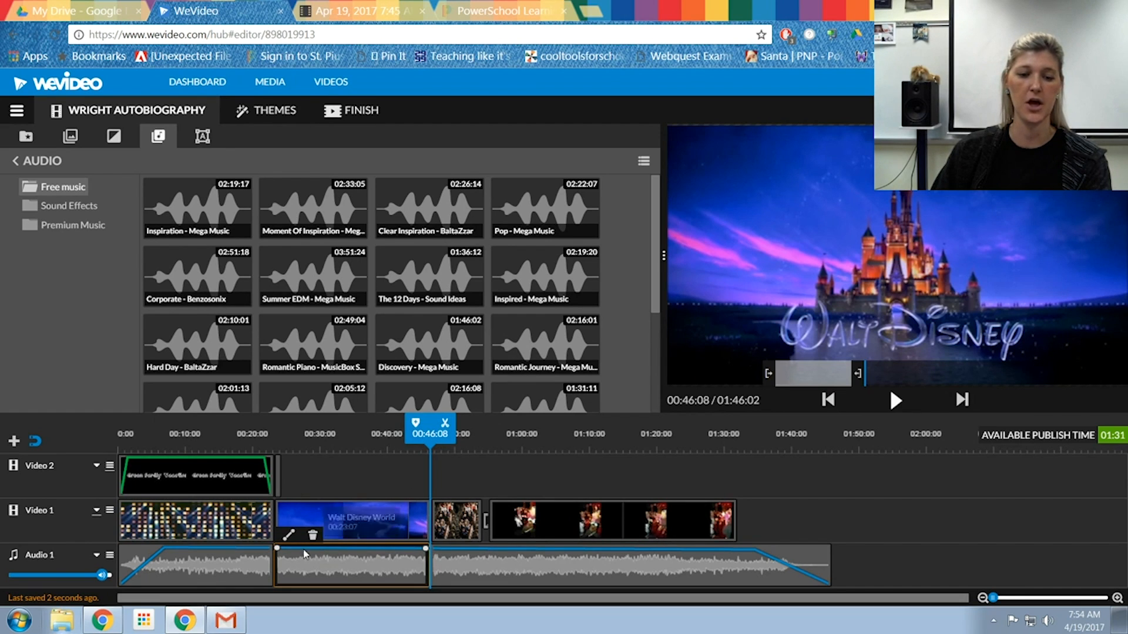
pyautogui.click(288, 536)
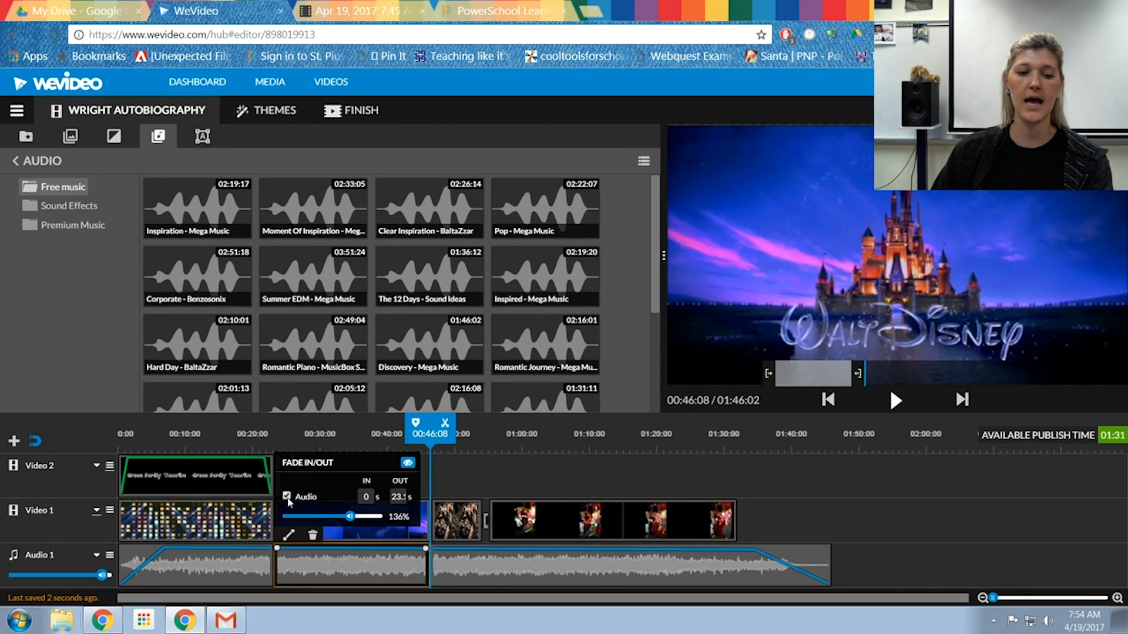
pyautogui.moveTo(333, 520); pyautogui.dragTo(295, 520)
pyautogui.click(804, 533)
pyautogui.click(279, 436)
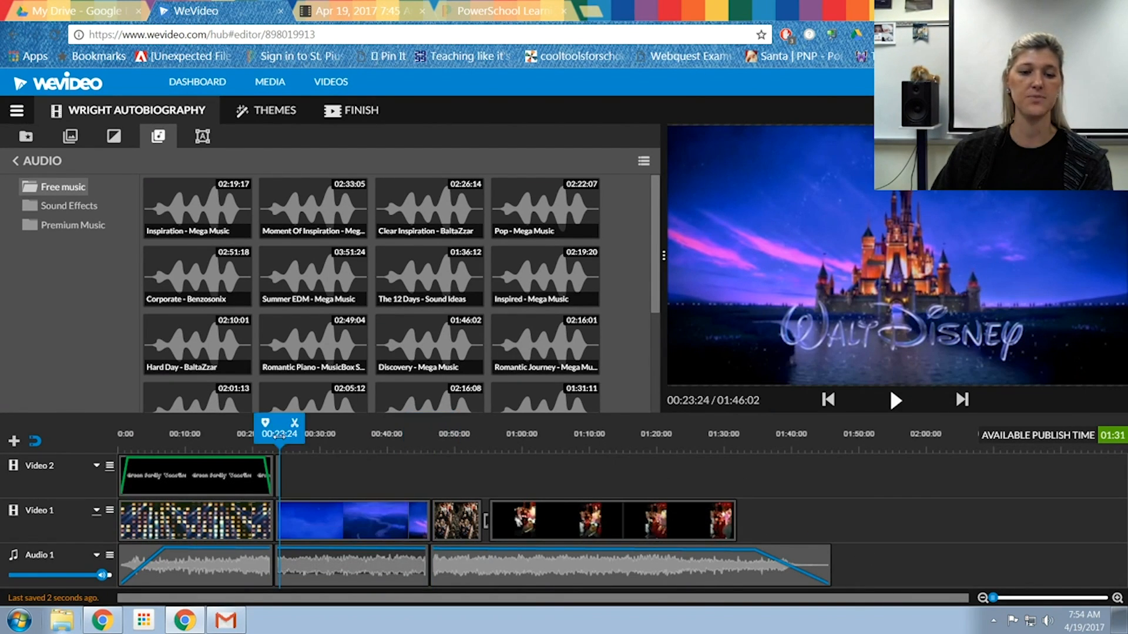
pyautogui.click(896, 401)
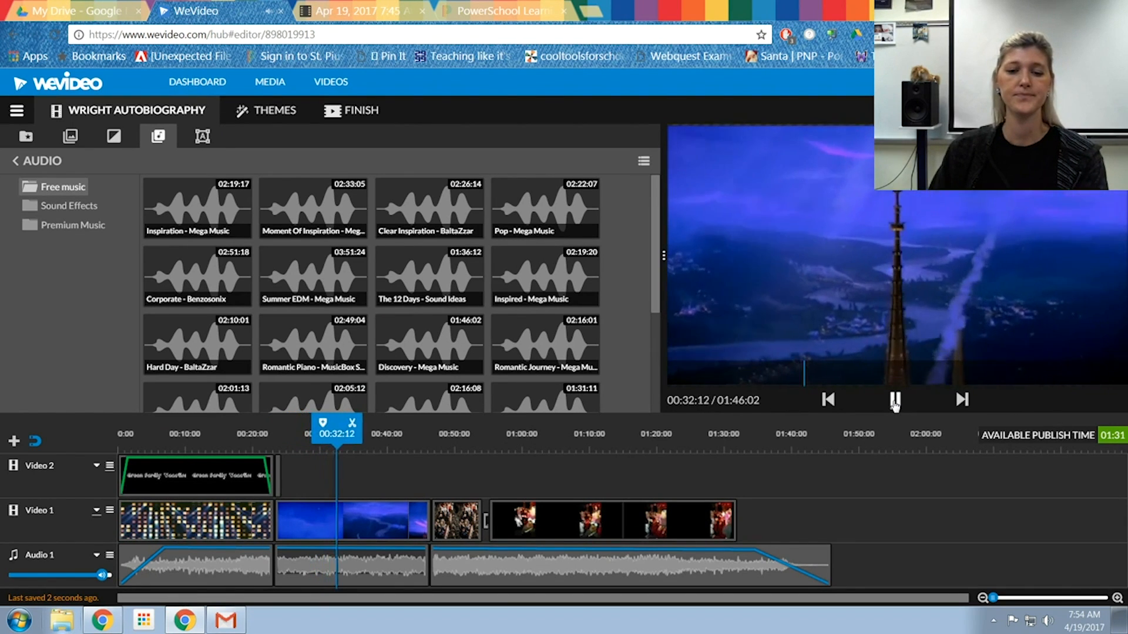
pyautogui.click(895, 402)
# Step: Split the remaining music at the start of the last Video 1 clip and at that clip's end, at 01:31:13
pyautogui.moveTo(504, 446); pyautogui.dragTo(496, 549)
pyautogui.moveTo(491, 435); pyautogui.dragTo(484, 435)
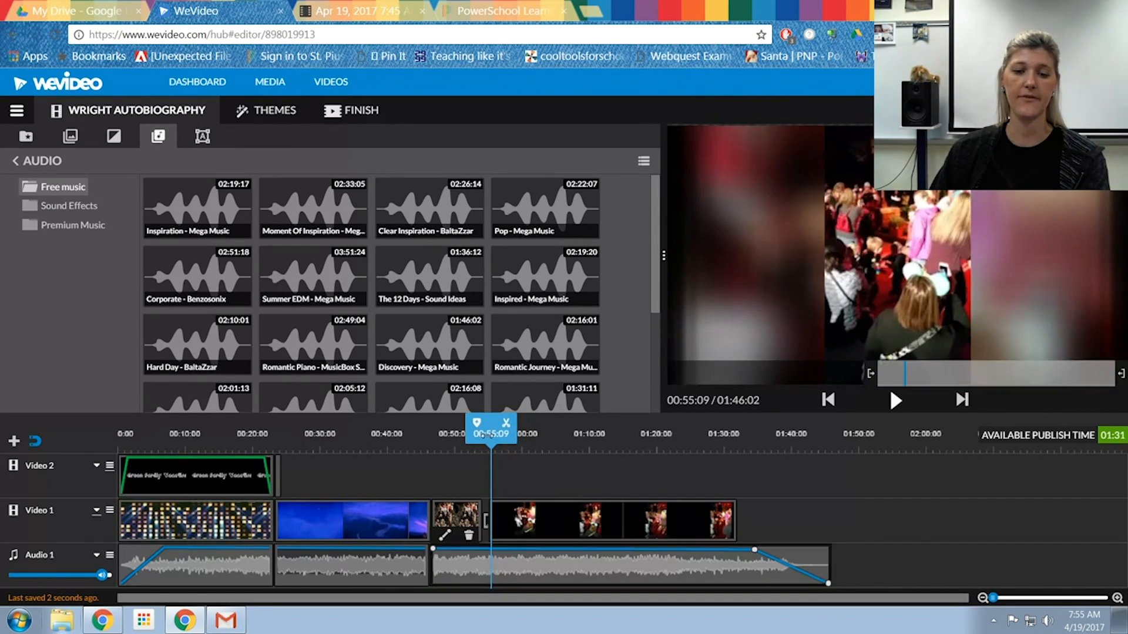
pyautogui.click(507, 425)
pyautogui.click(694, 453)
pyautogui.moveTo(700, 461); pyautogui.dragTo(735, 465)
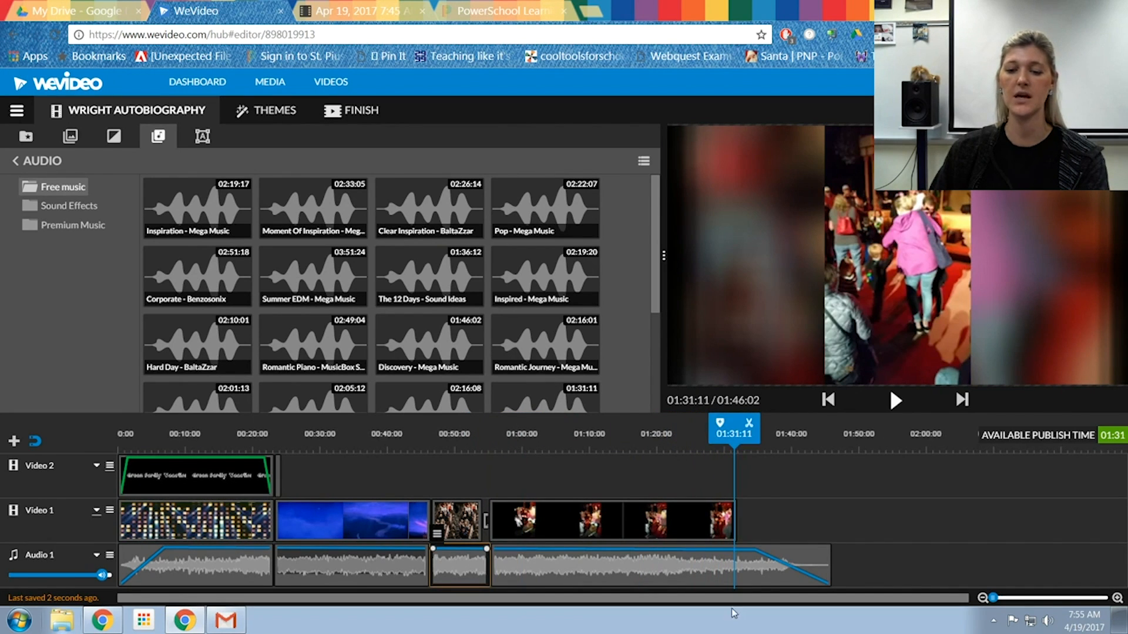
pyautogui.click(717, 579)
pyautogui.moveTo(722, 434); pyautogui.dragTo(739, 433)
pyautogui.click(749, 423)
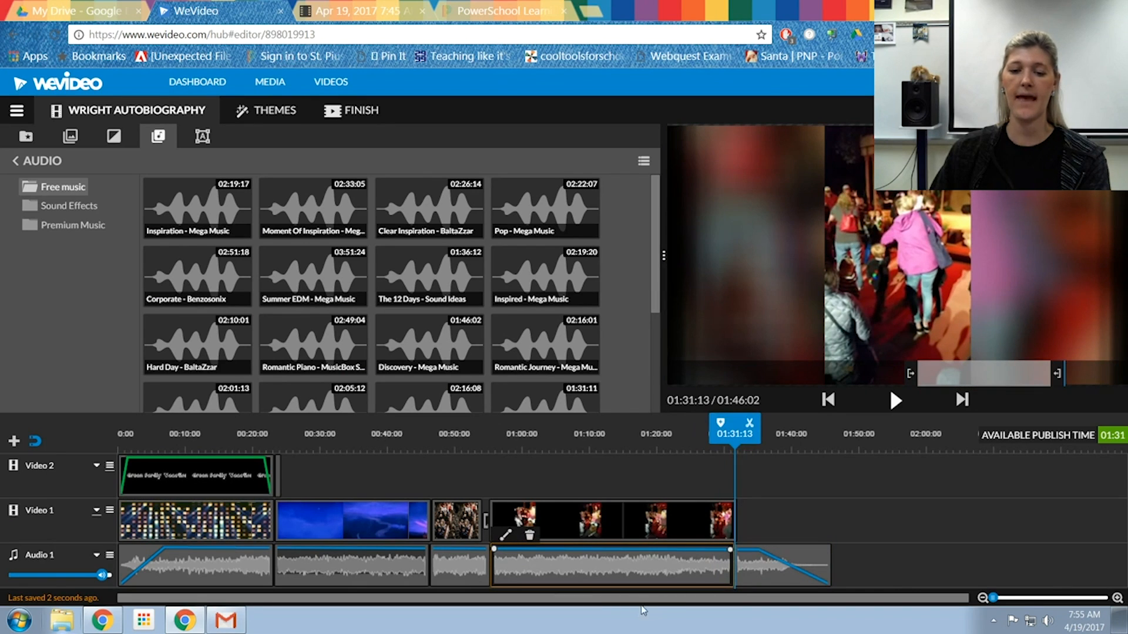
# Step: Lower the volume of the music segment beneath the last Video 1 clip and preview it from 00:59:14
pyautogui.click(506, 537)
pyautogui.moveTo(568, 519); pyautogui.dragTo(523, 518)
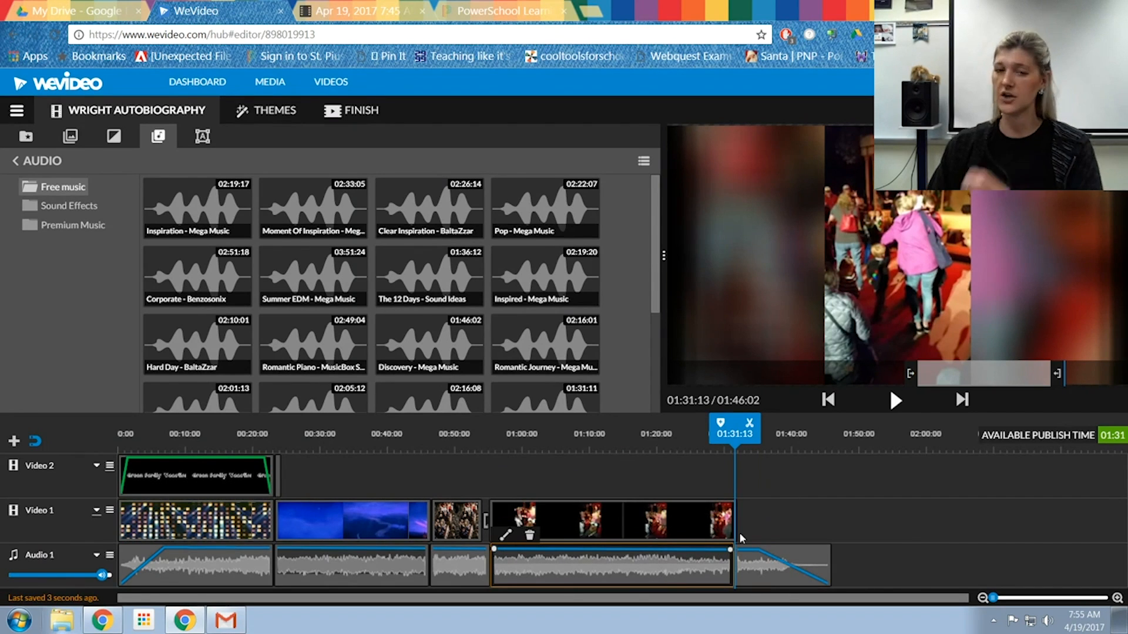
pyautogui.click(924, 374)
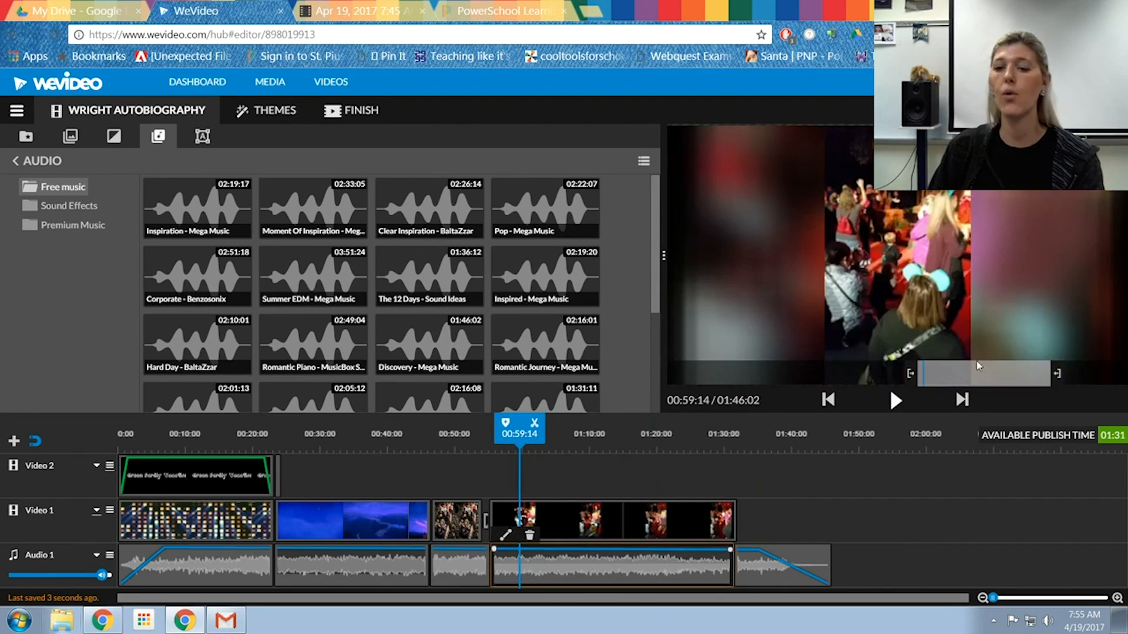
pyautogui.click(894, 400)
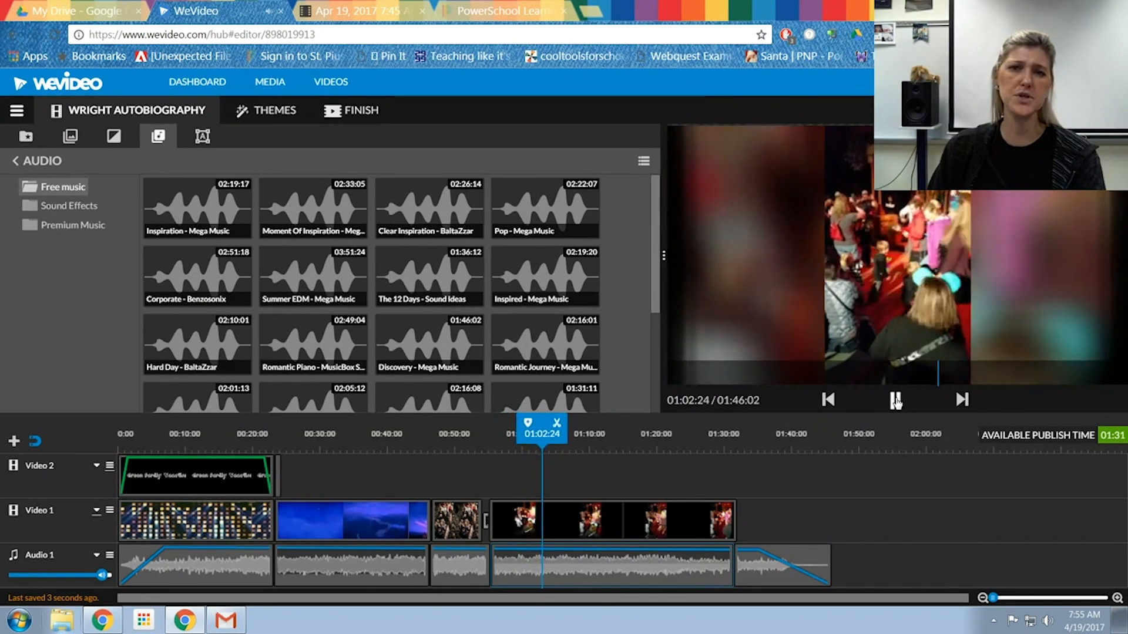
# Step: Delete the music segment beneath the last Video 1 clip and preview the video from 01:03:24
pyautogui.click(544, 568)
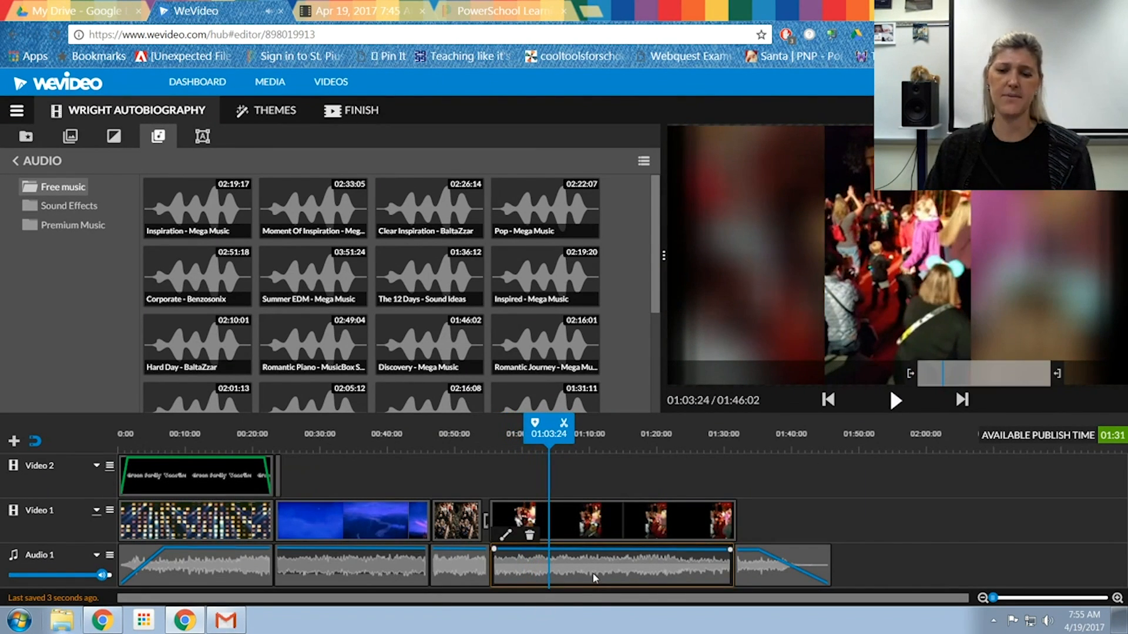
pyautogui.press('Delete')
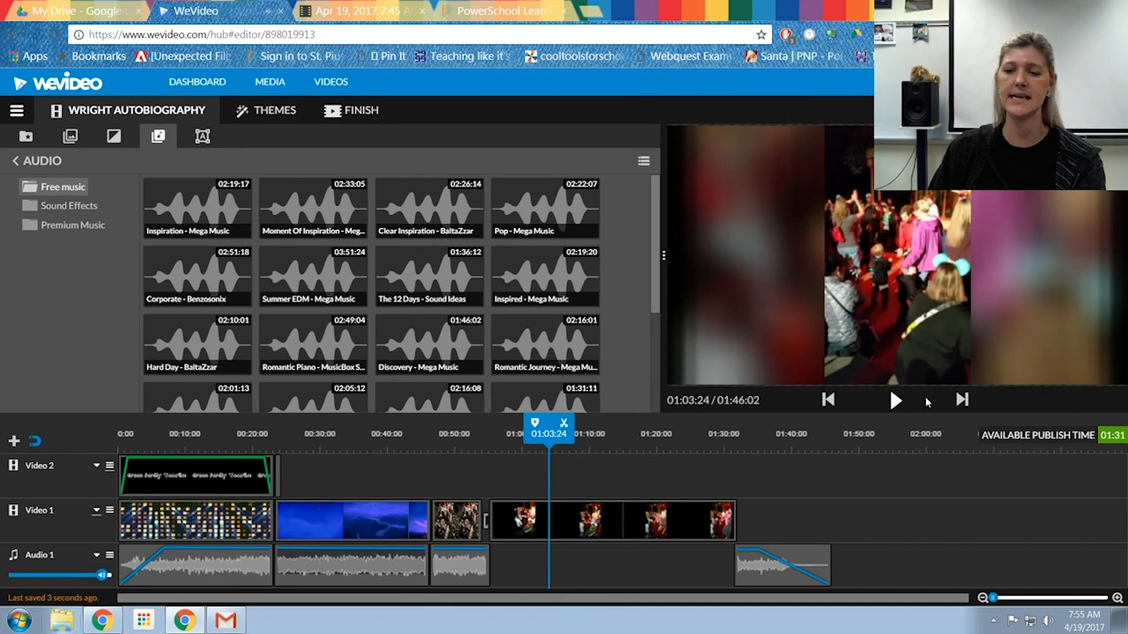
pyautogui.click(895, 400)
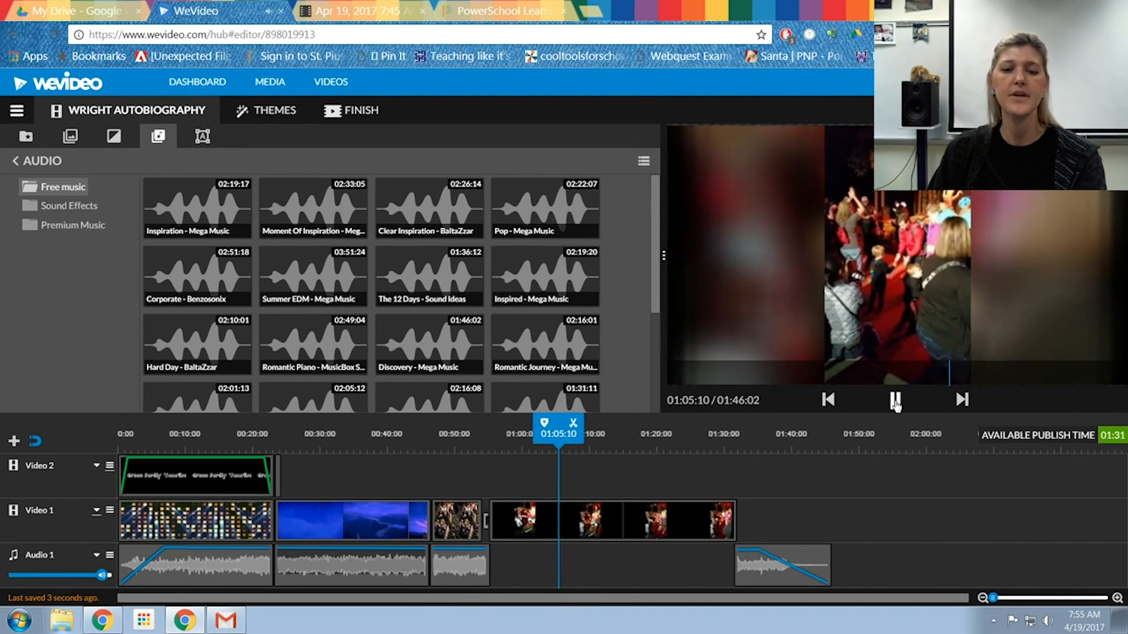
pyautogui.click(895, 400)
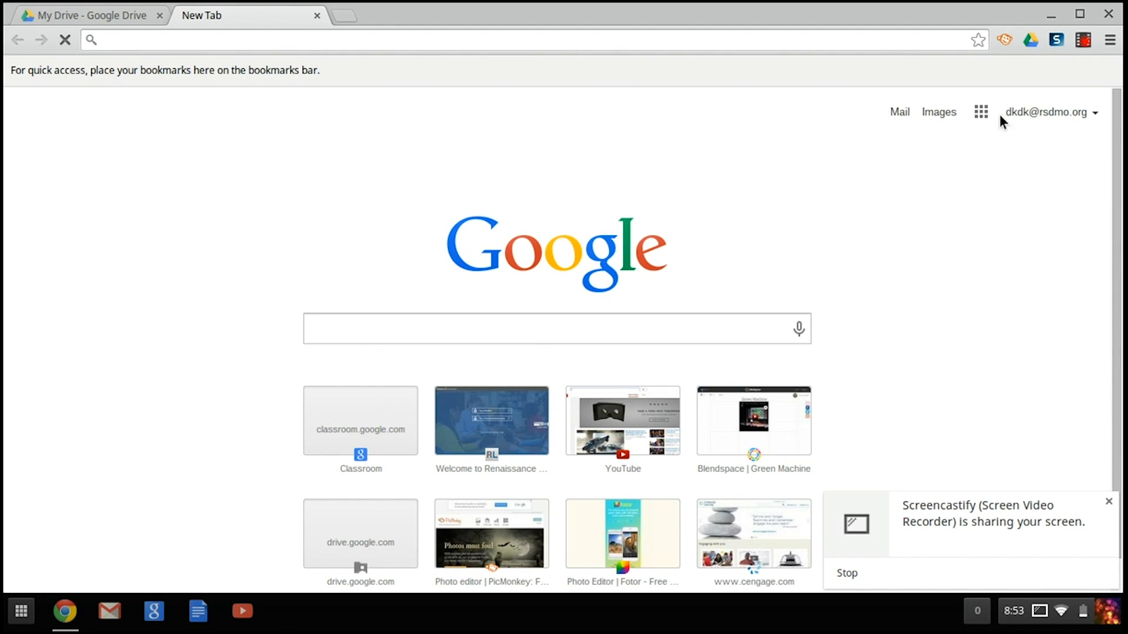
# Step: Search Google Images for "bird" and filter the usage rights to "Labeled for reuse"
pyautogui.click(939, 116)
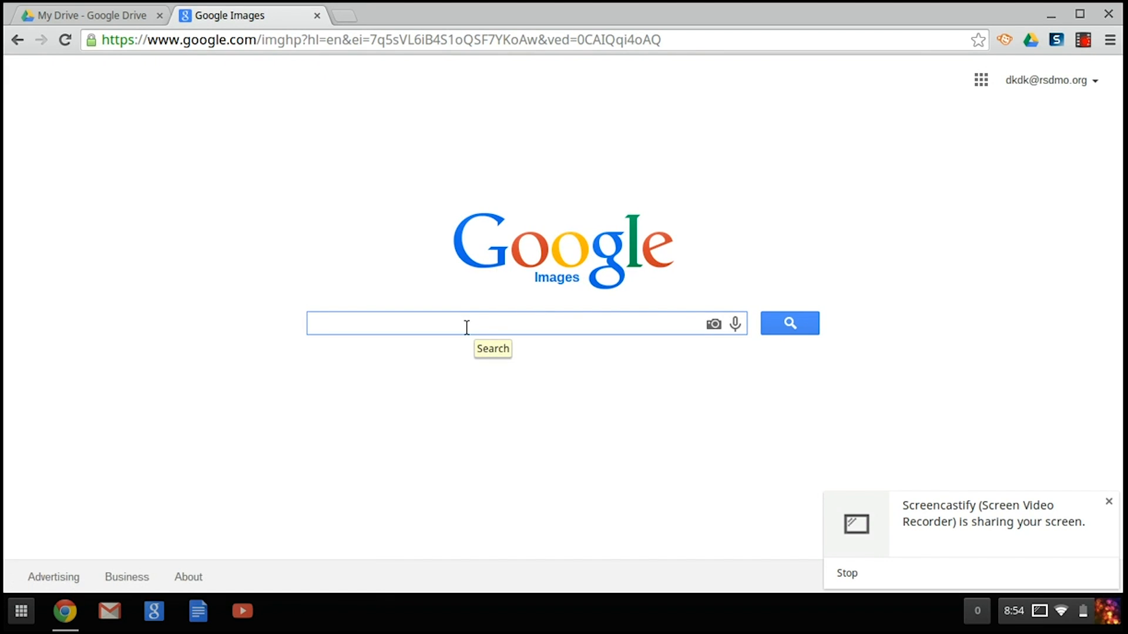
pyautogui.write('bird')
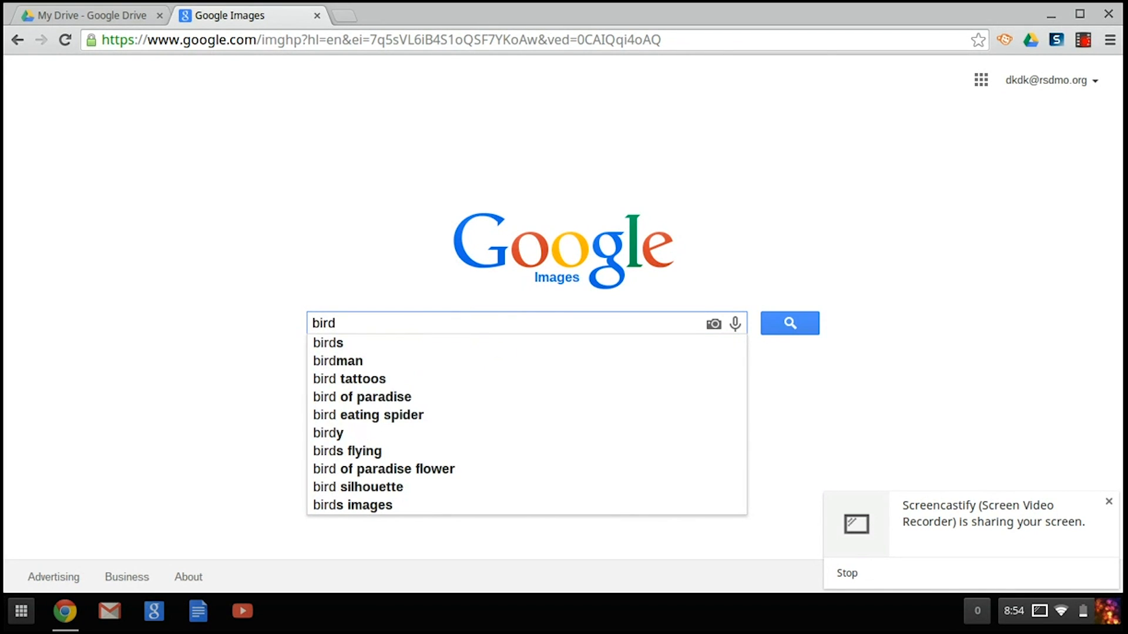
pyautogui.press('Return')
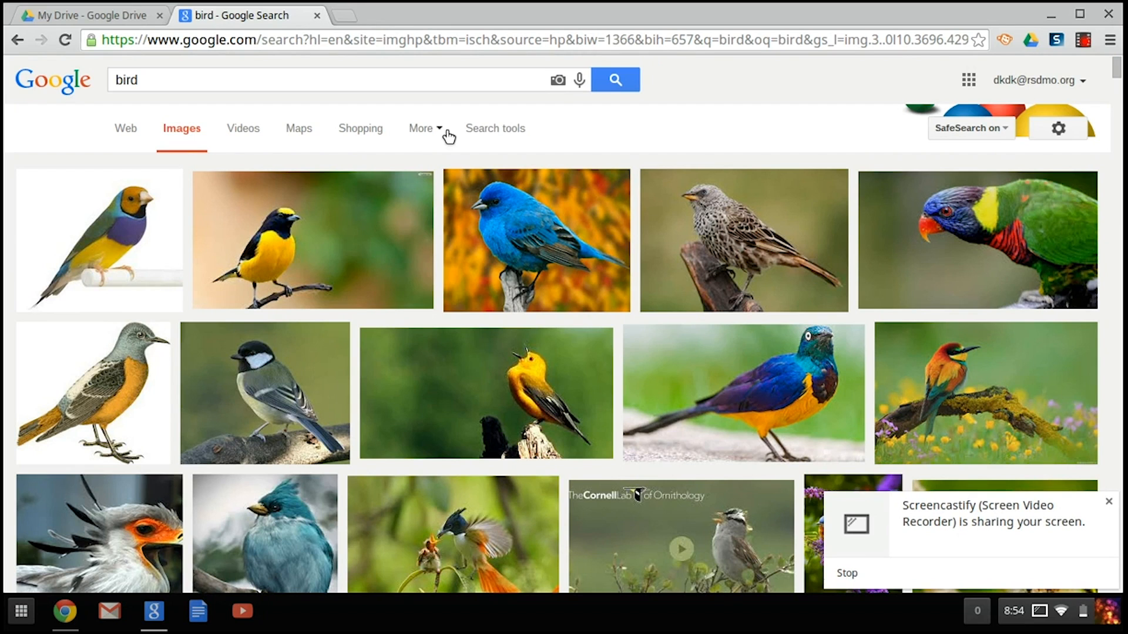
pyautogui.click(484, 130)
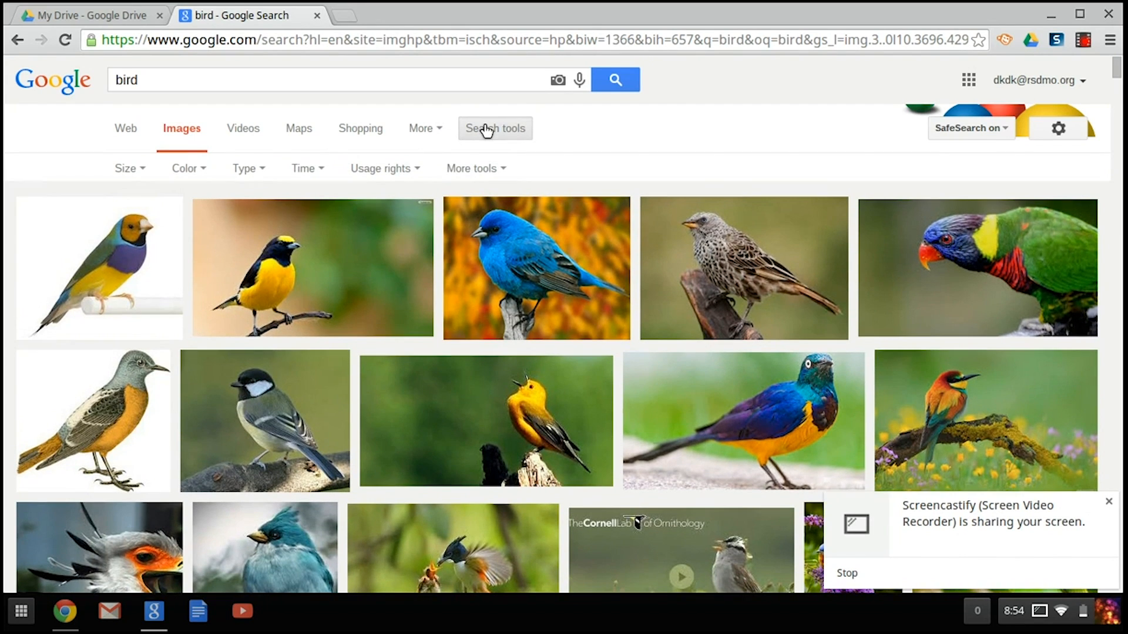
pyautogui.click(416, 170)
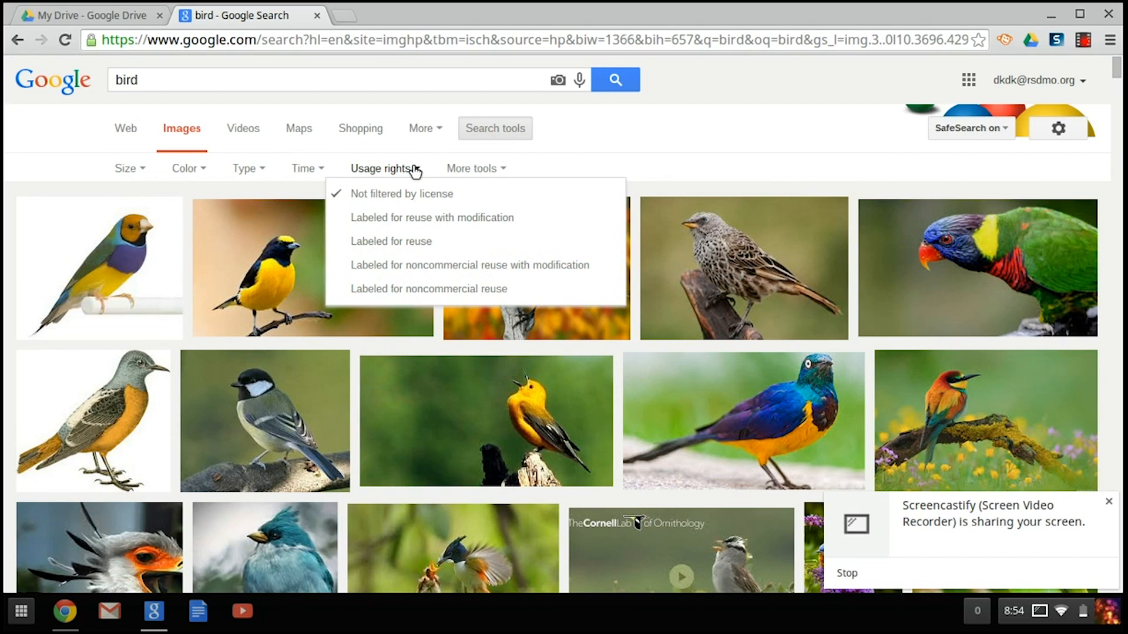
pyautogui.click(409, 245)
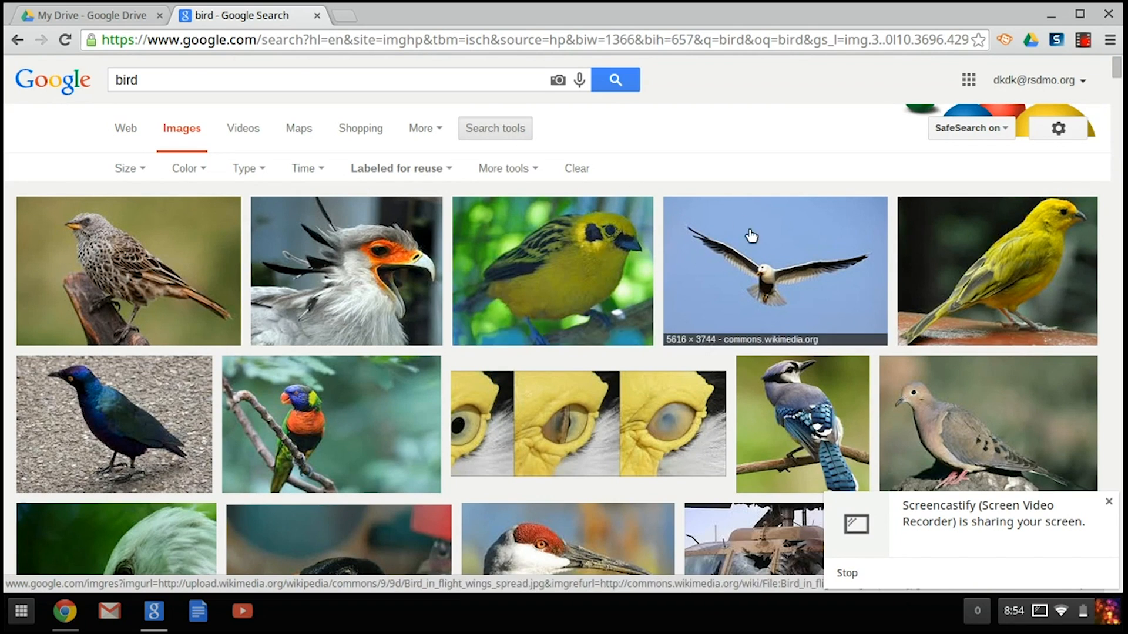
# Step: Open the preview of the yellow bird with the black ear patch and save the image to Google Drive
pyautogui.click(608, 279)
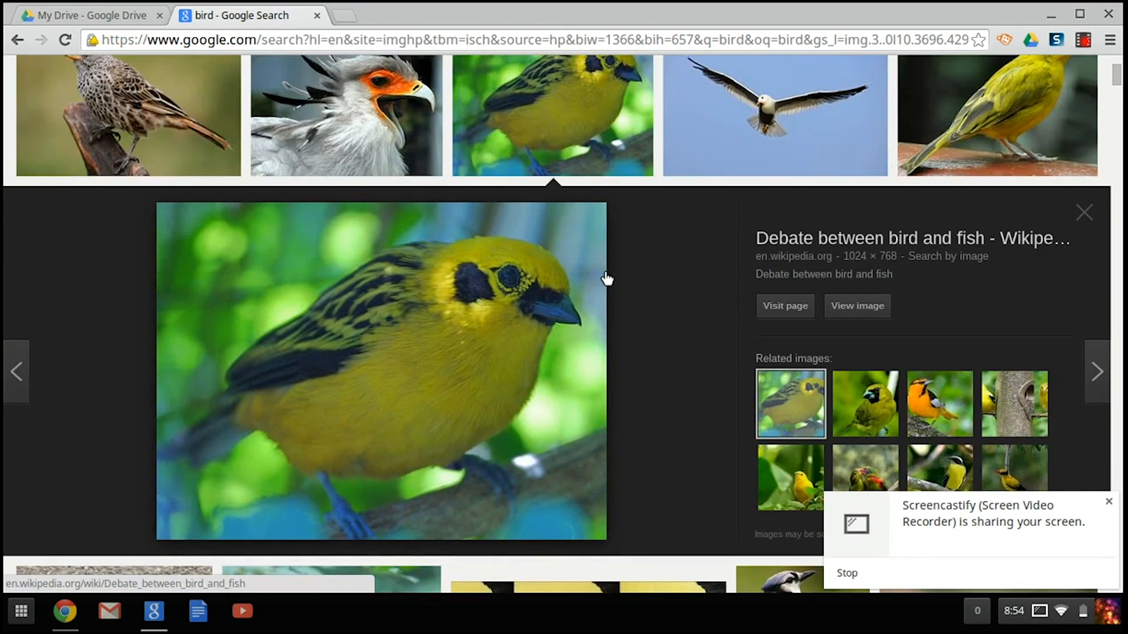
pyautogui.rightClick(439, 369)
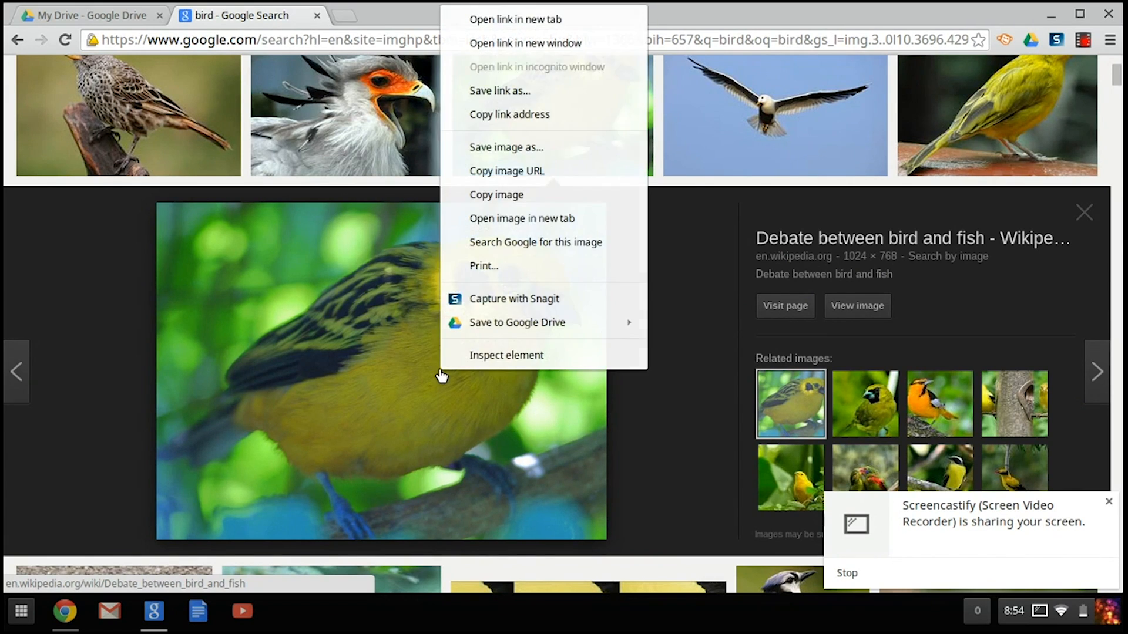
pyautogui.moveTo(491, 327)
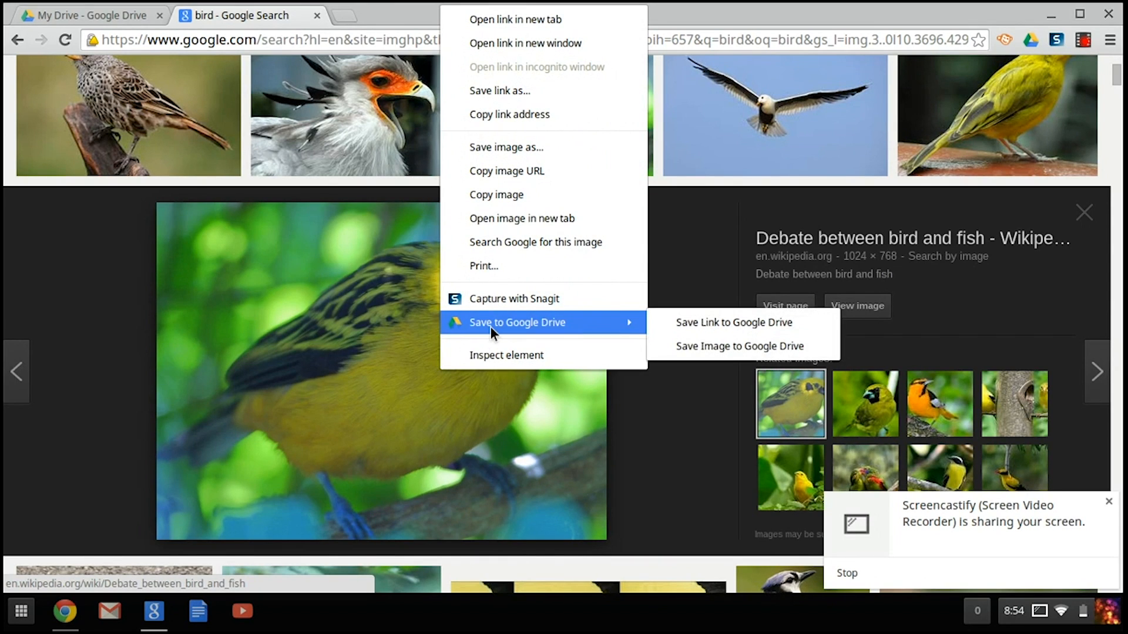
pyautogui.click(698, 351)
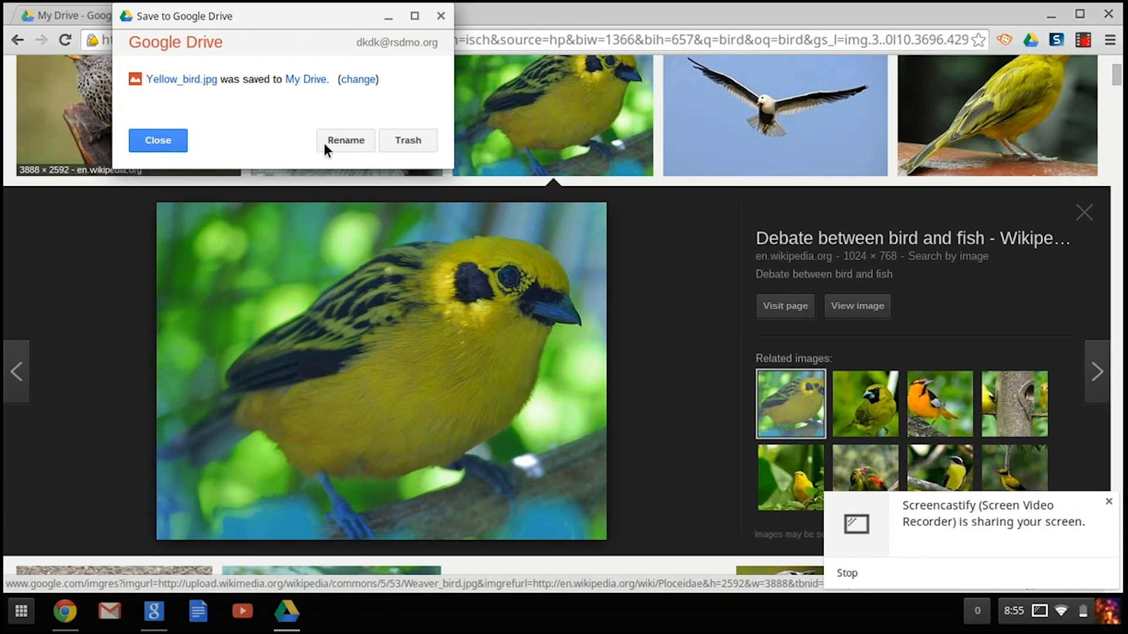
# Step: Rename the saved image as "Yellow_bird for project.jpg" and close the Save to Google Drive window
pyautogui.click(339, 140)
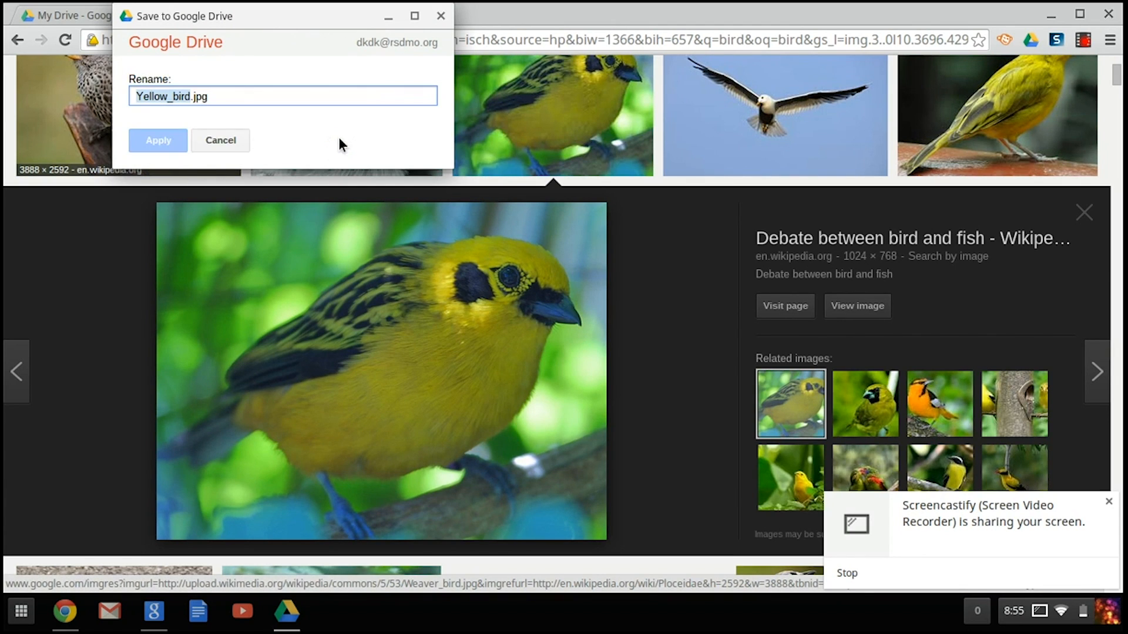
pyautogui.click(192, 100)
pyautogui.write('for project')
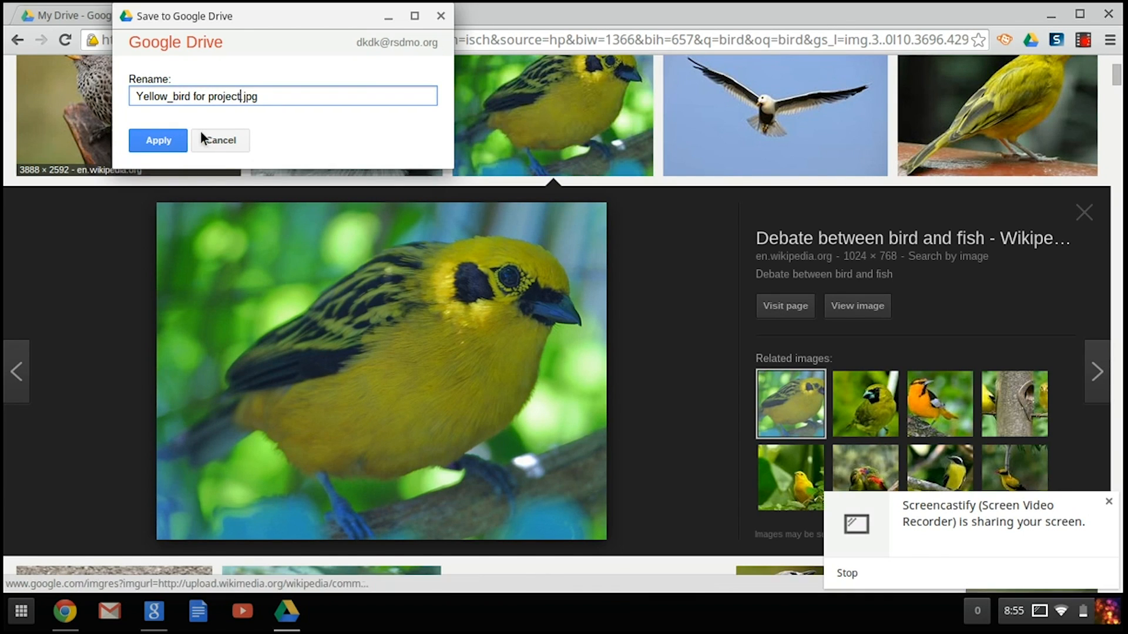
pyautogui.click(167, 144)
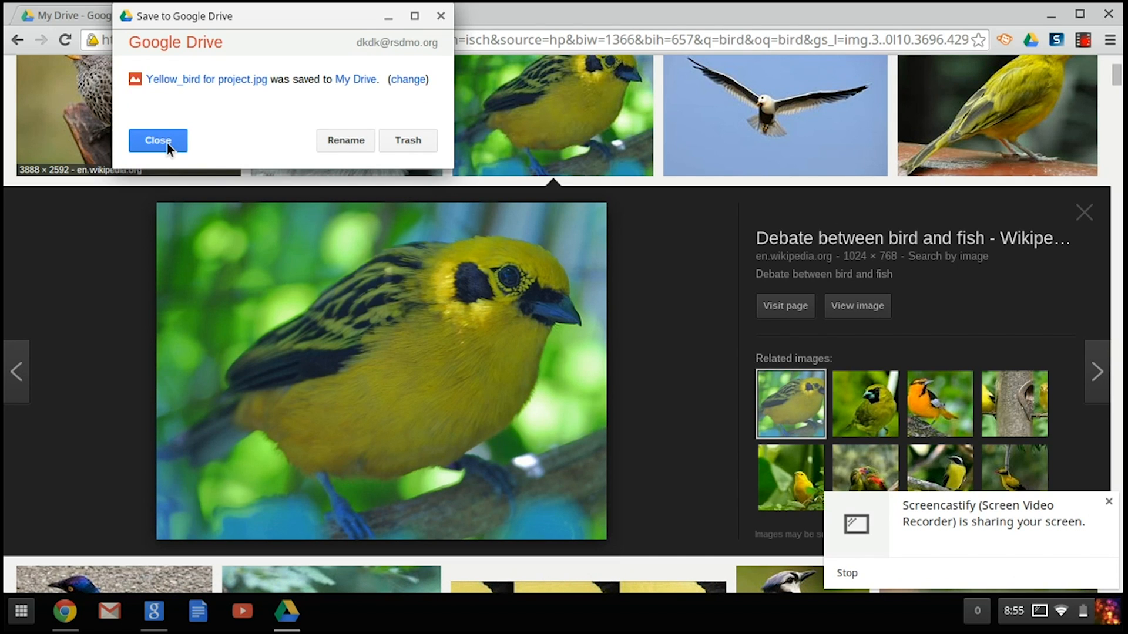
pyautogui.click(168, 140)
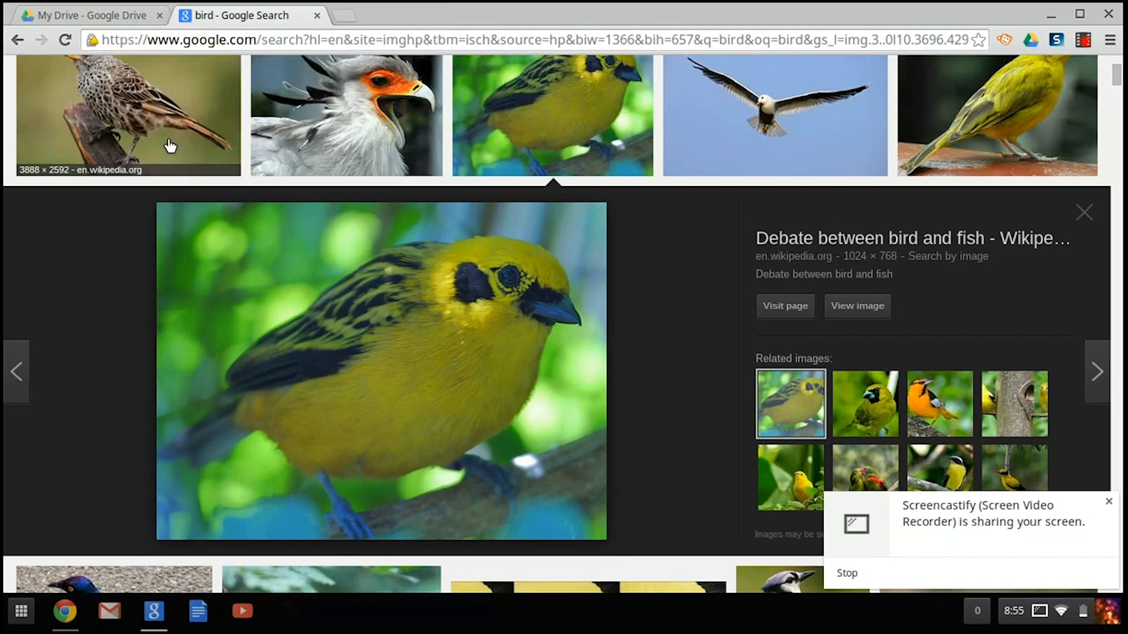
# Step: View "Yellow_bird for project.jpg" in My Drive, then close its preview
pyautogui.click(116, 15)
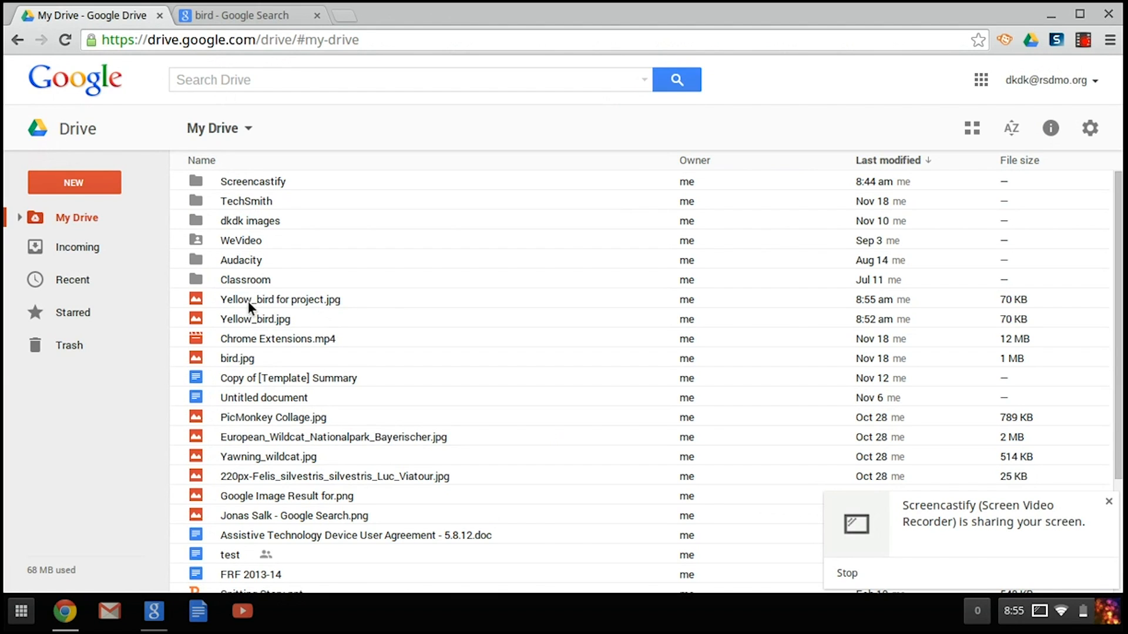
pyautogui.click(198, 298)
pyautogui.doubleClick(199, 298)
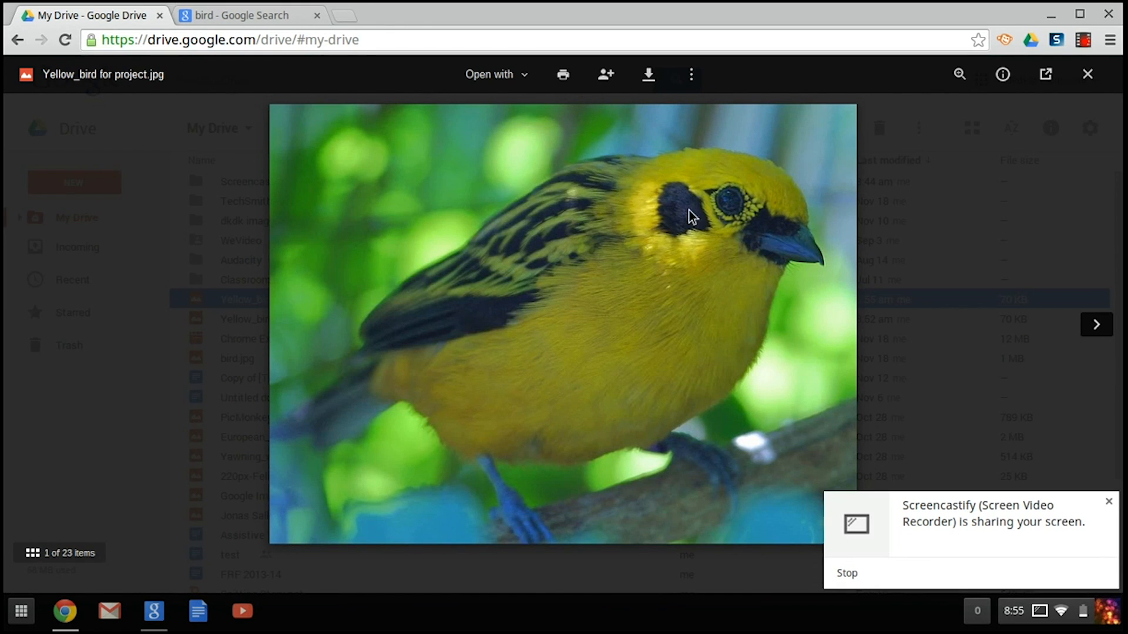
pyautogui.click(1087, 75)
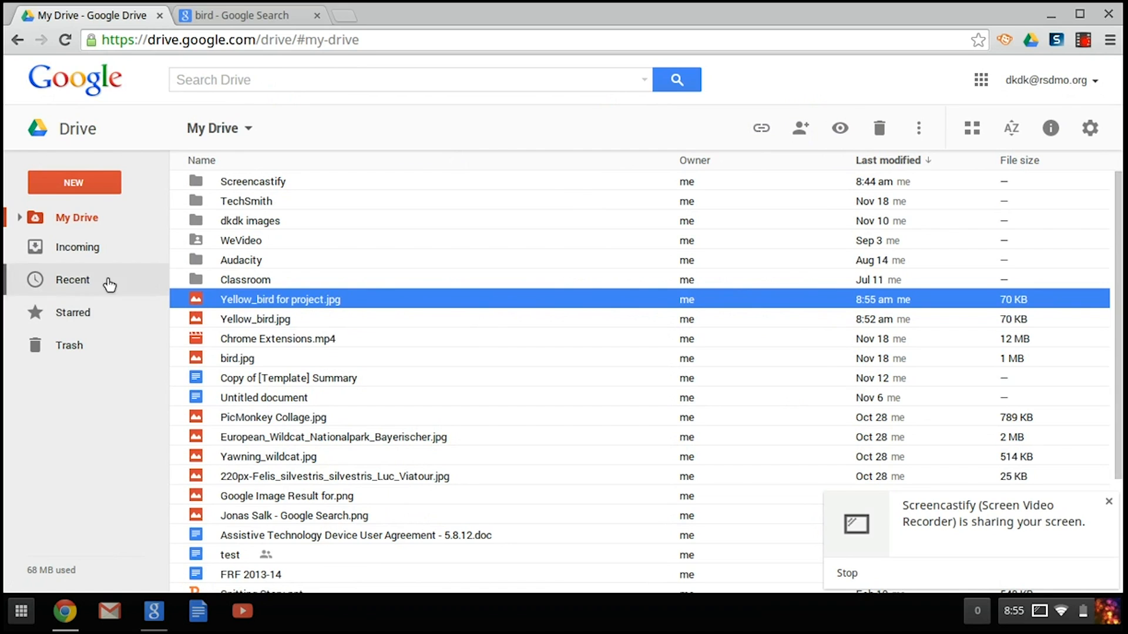